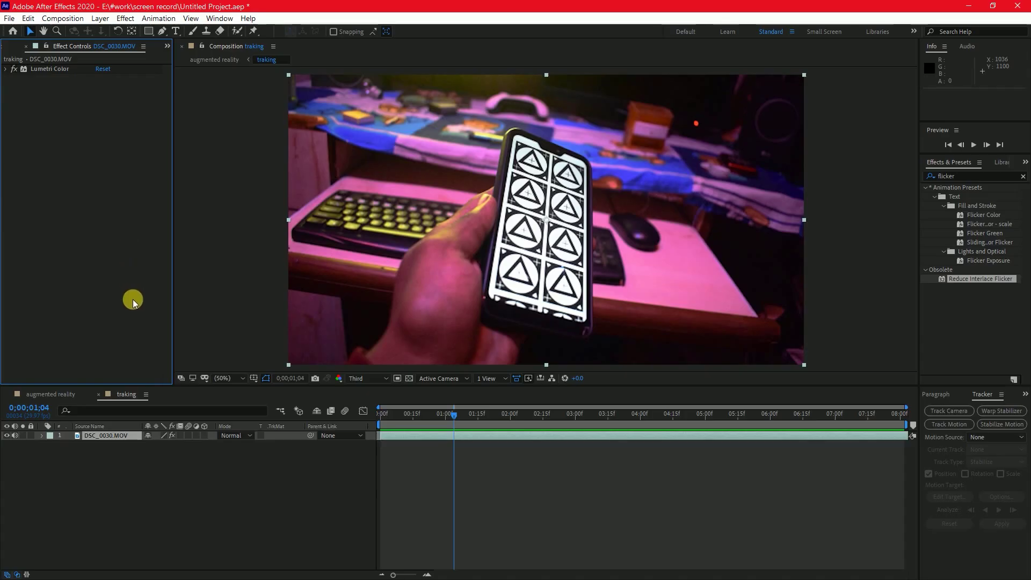
Add a black solid above the DSC_0030.MOV footage and lower its opacity to 35%.
click(142, 483)
click(107, 438)
right_click(116, 471)
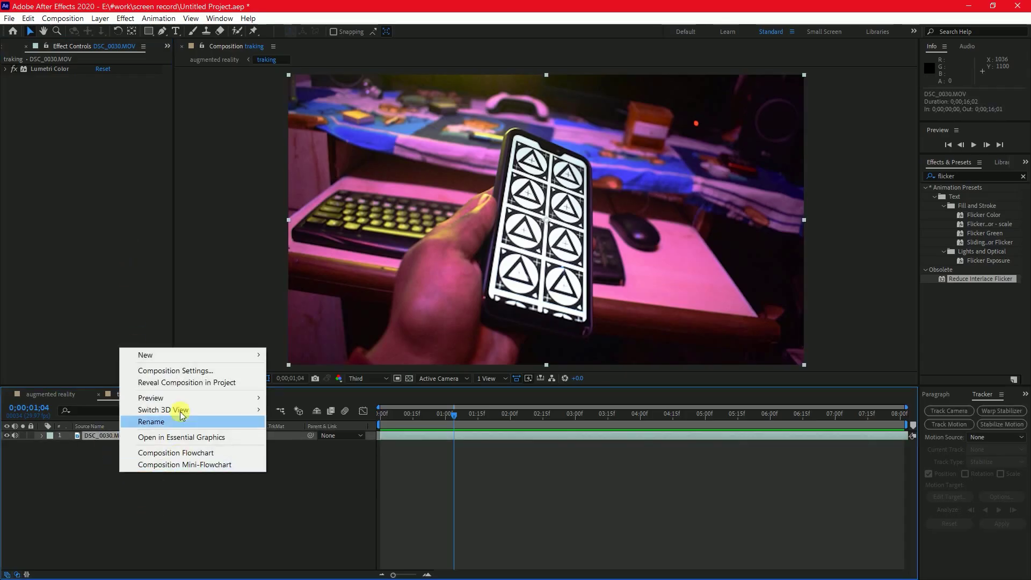
mouse_move(200, 361)
click(292, 383)
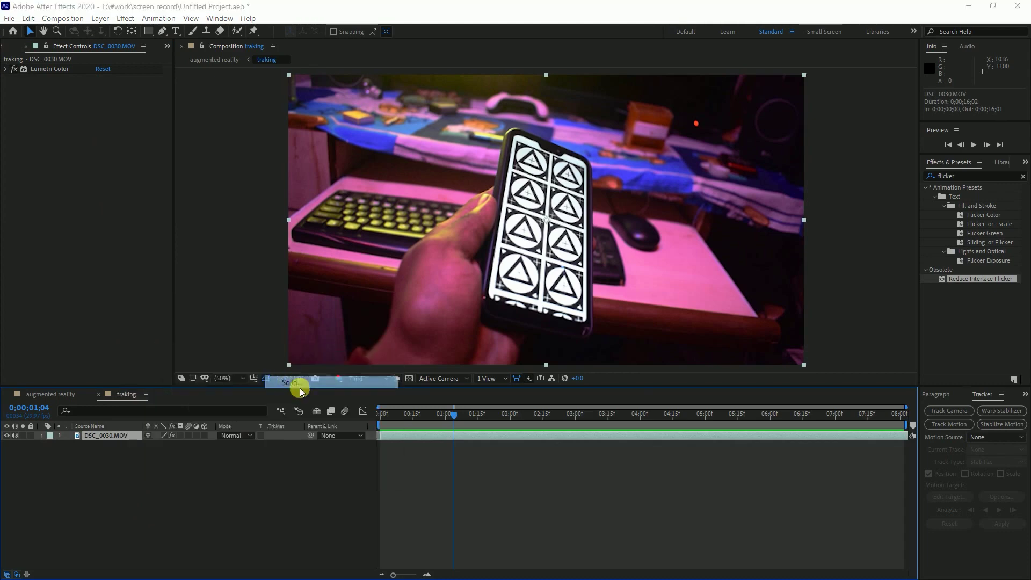
click(555, 390)
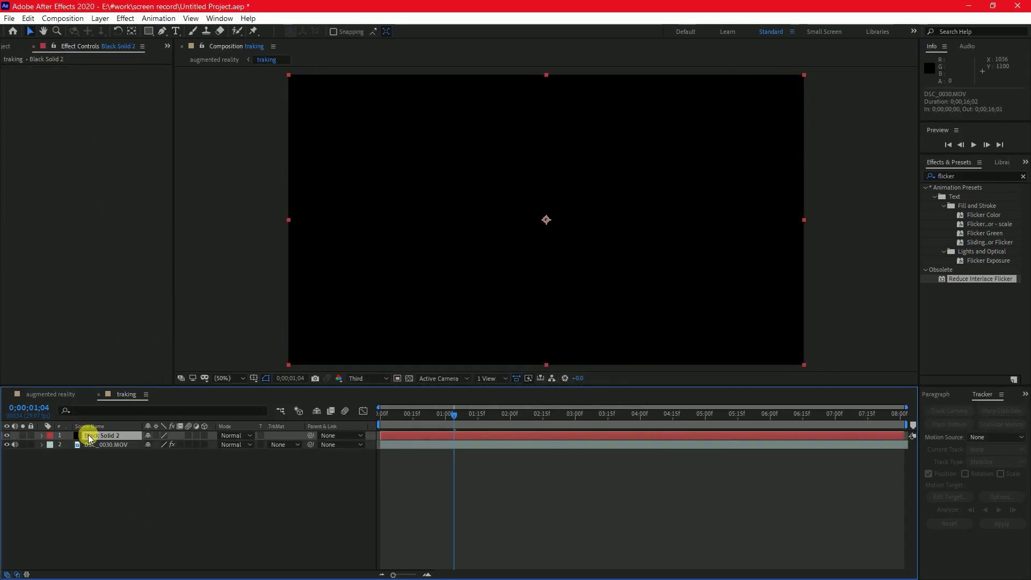
key(t)
drag(153, 445, 108, 436)
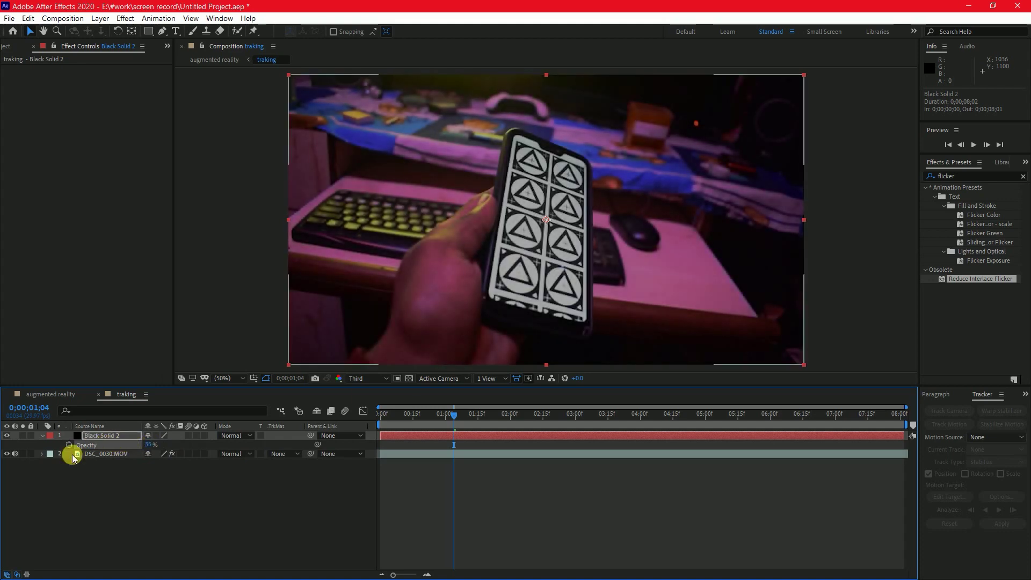
Draw a four-point mask around the phone on the black solid at the first frame and keyframe its path.
key(Home)
click(161, 31)
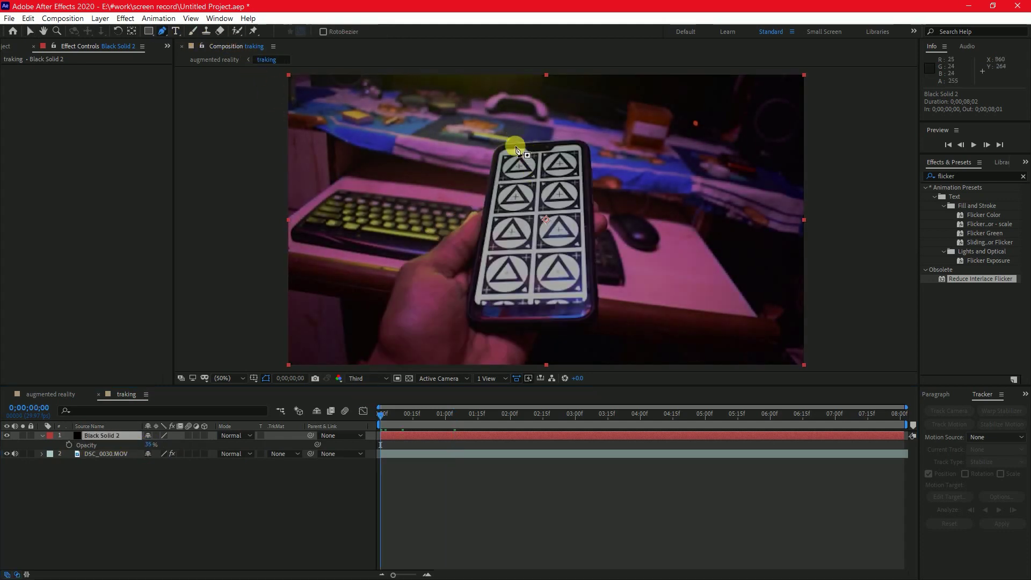
click(495, 143)
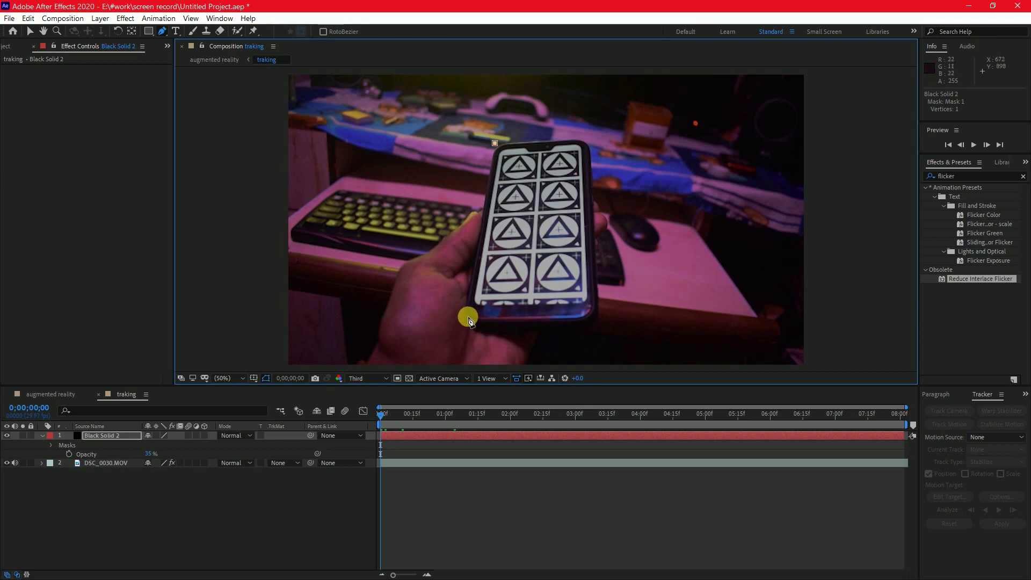
click(595, 314)
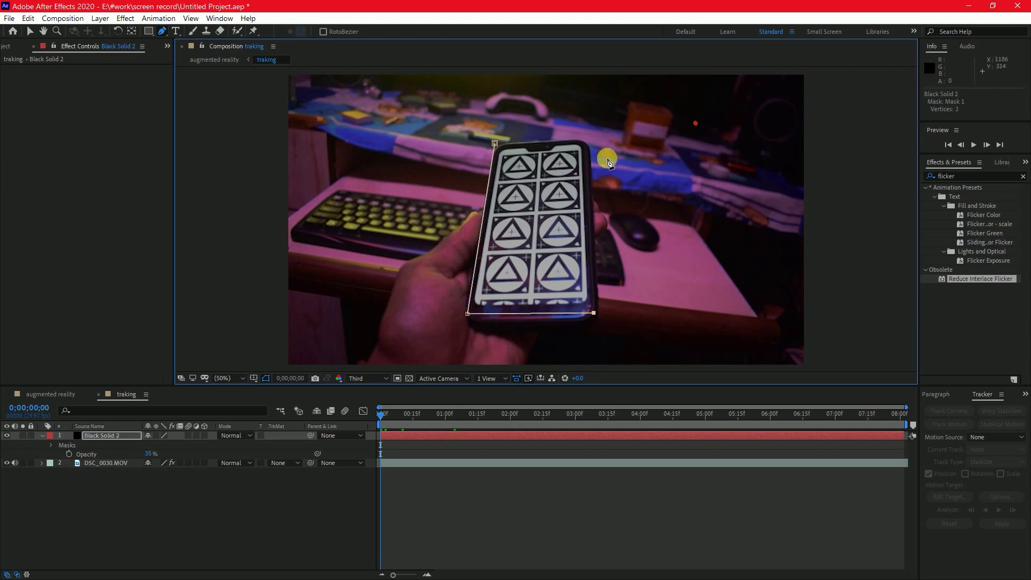
click(590, 141)
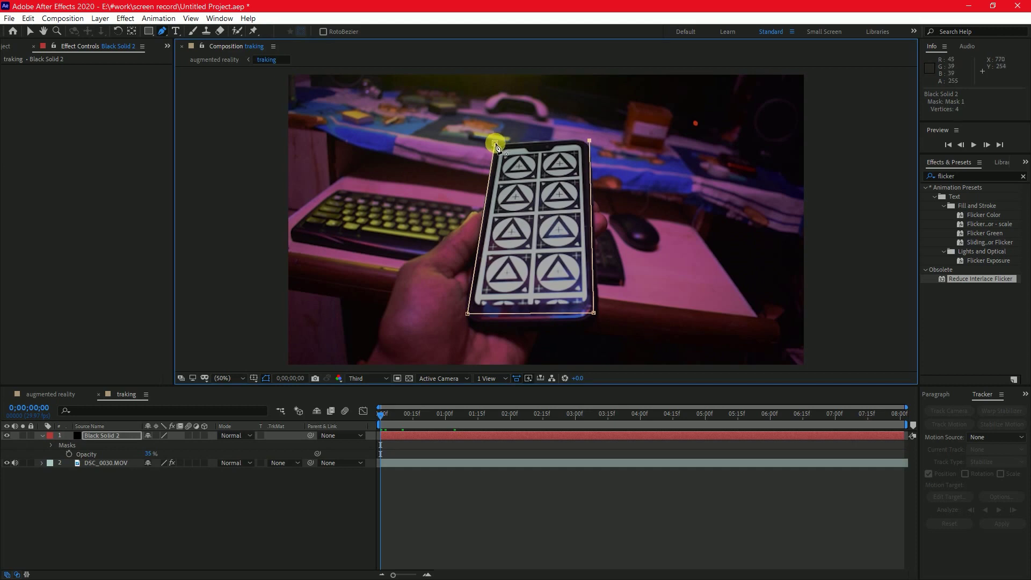
click(494, 143)
click(107, 435)
key(m)
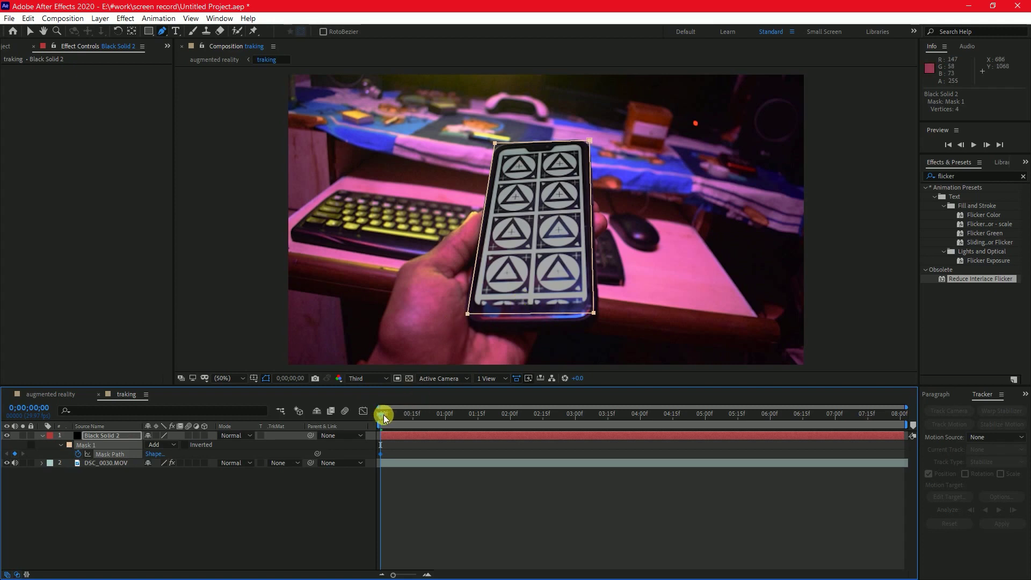
Adjust the mask corners to follow the phone at 0;00;00;12 and 0;00;00;24.
drag(384, 414, 406, 417)
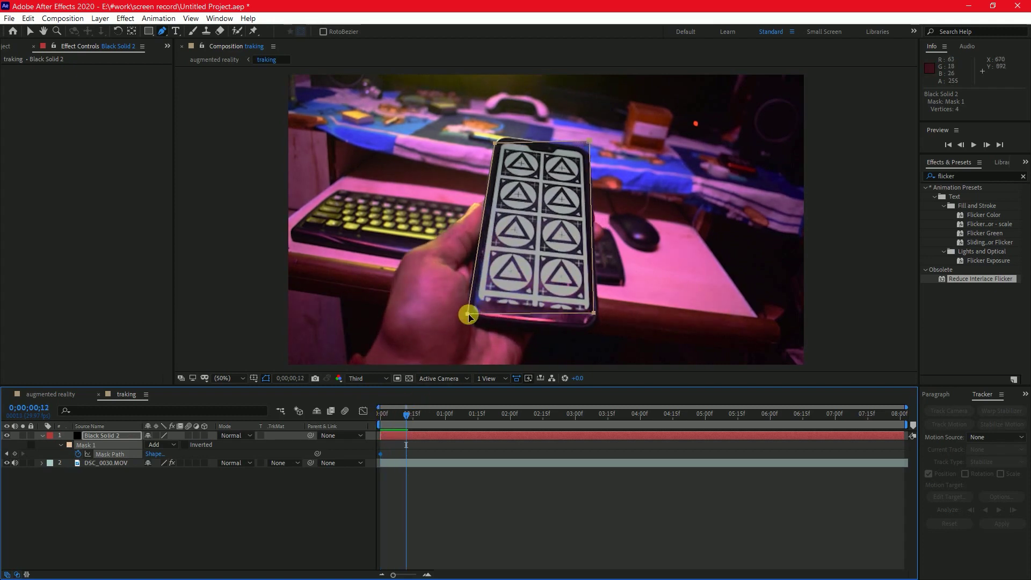
key(v)
drag(469, 314, 467, 302)
drag(589, 141, 590, 147)
drag(406, 414, 432, 415)
drag(497, 140, 504, 126)
drag(590, 147, 595, 153)
drag(596, 318, 598, 338)
drag(472, 308, 470, 317)
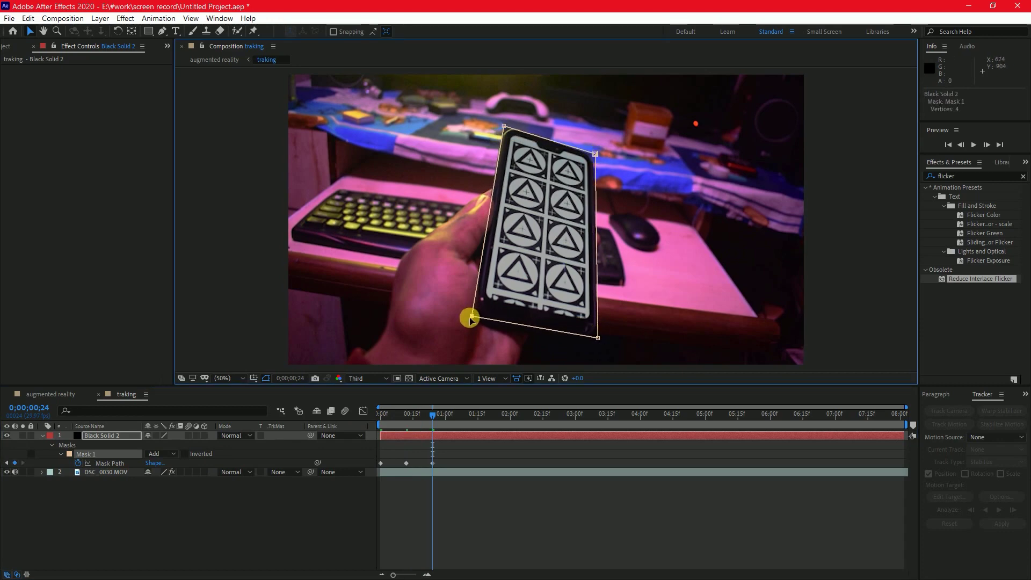
Reshape the mask around the phone at about 1;17 and at 0;00;02;05.
drag(432, 415, 482, 415)
drag(595, 154, 590, 151)
drag(598, 338, 593, 336)
drag(483, 415, 521, 416)
drag(504, 126, 497, 126)
drag(591, 149, 599, 139)
drag(593, 336, 607, 330)
drag(472, 317, 466, 309)
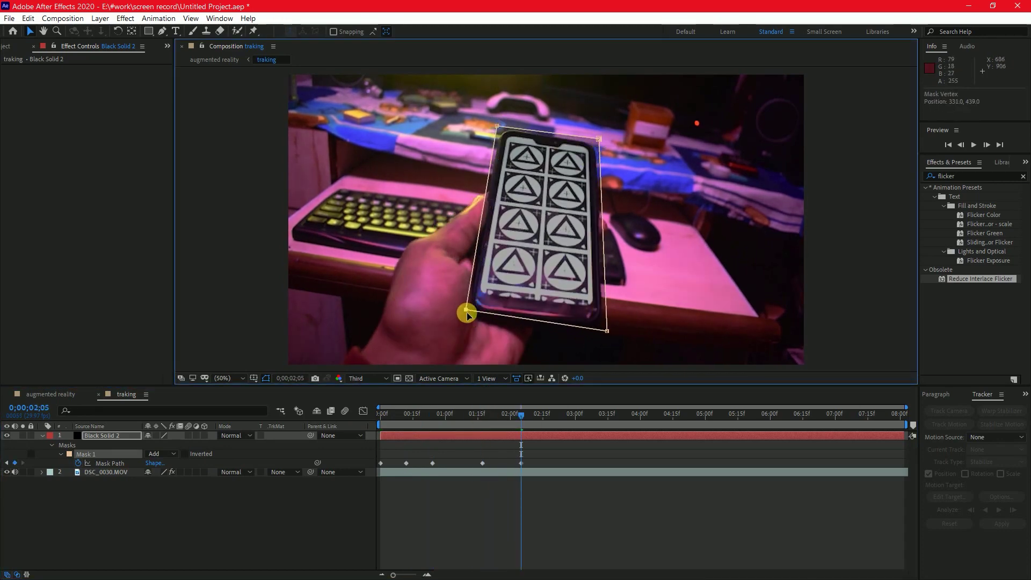
Refit the mask corners to the phone just before the 3-second mark and at 0;00;04;23.
drag(521, 416, 566, 416)
drag(599, 139, 596, 142)
drag(607, 330, 603, 318)
drag(567, 415, 690, 415)
drag(495, 133, 502, 128)
drag(595, 142, 604, 137)
drag(603, 318, 611, 330)
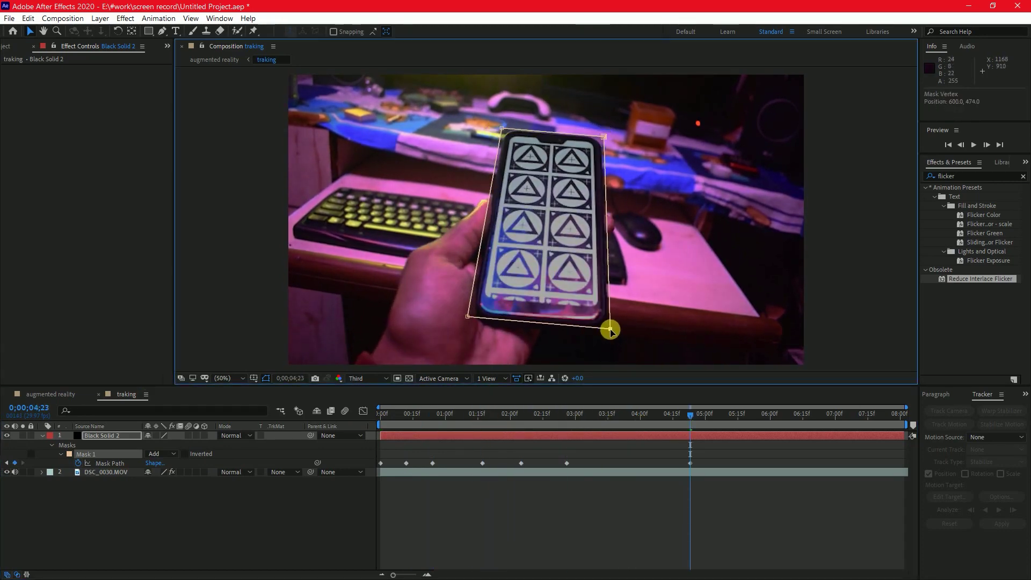
Move the mask corners to enclose the phone at about 5;10 and about 6;18.
drag(691, 415, 727, 415)
drag(502, 128, 506, 116)
drag(602, 136, 606, 140)
drag(611, 328, 608, 342)
drag(468, 316, 477, 310)
drag(727, 415, 807, 417)
drag(607, 342, 610, 328)
drag(506, 116, 502, 120)
drag(477, 310, 472, 309)
Reshape the mask to follow the phone at about 6;28 and 7;16, and go to the last frame, 0;00;08;01.
drag(808, 416, 831, 416)
drag(606, 141, 602, 125)
drag(610, 328, 613, 315)
drag(472, 309, 466, 311)
drag(831, 416, 870, 417)
drag(602, 126, 594, 114)
drag(502, 121, 494, 129)
drag(613, 315, 603, 304)
drag(466, 311, 461, 308)
drag(491, 132, 494, 128)
drag(874, 415, 903, 415)
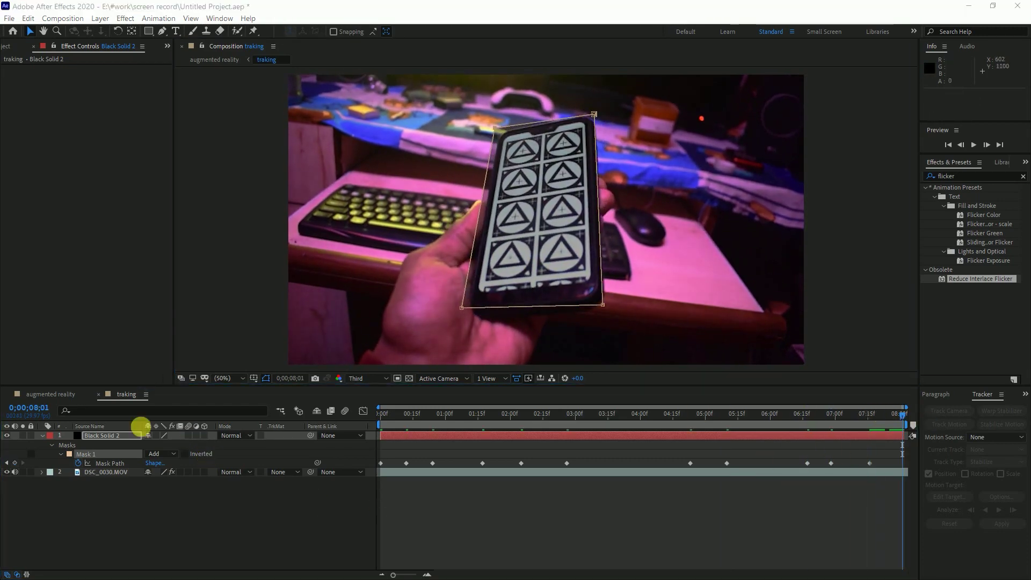
Invert the black solid's mask and raise the solid's opacity to 100% so only the phone remains uncovered.
click(92, 437)
click(179, 459)
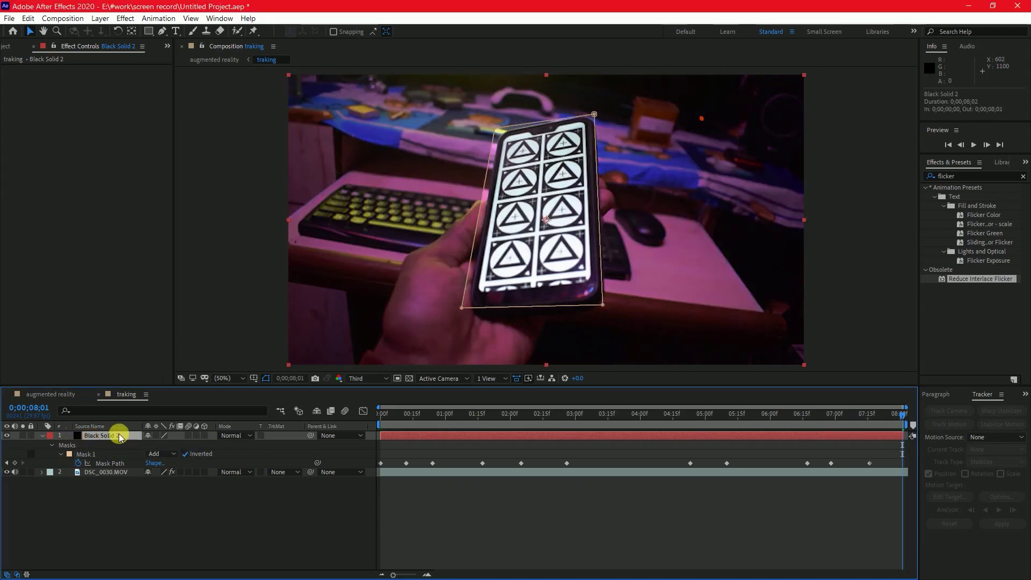
key(t)
drag(148, 445, 313, 452)
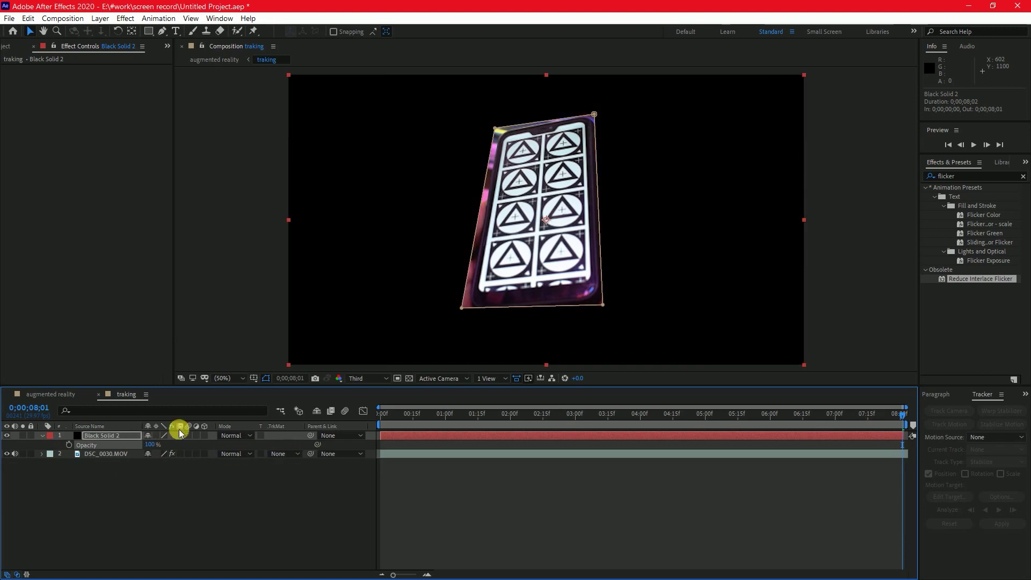
Pre-compose the black solid and the footage as "screen isolate tracking", moving all attributes into the new composition.
click(106, 435)
drag(103, 490, 116, 435)
right_click(117, 437)
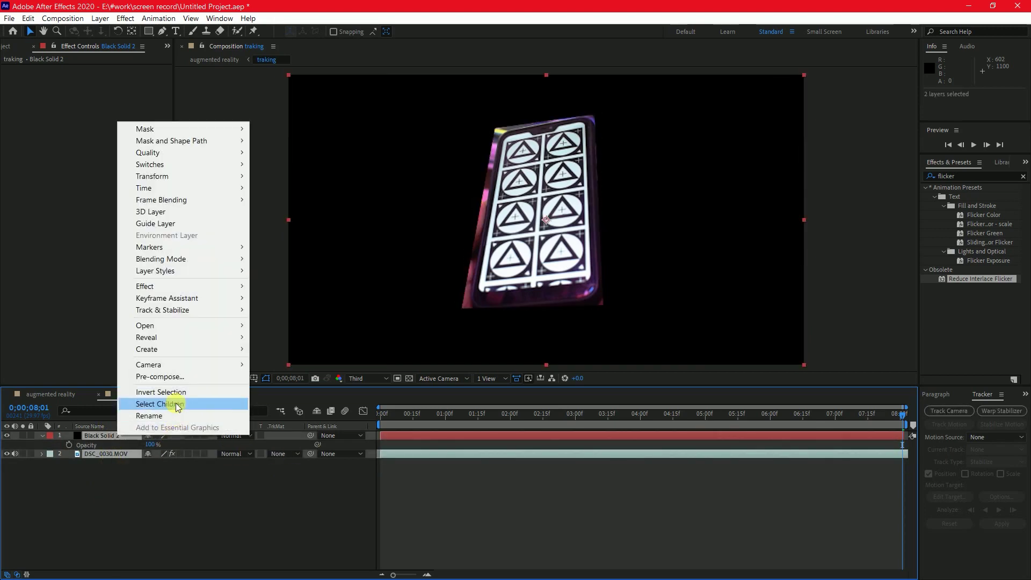
click(164, 374)
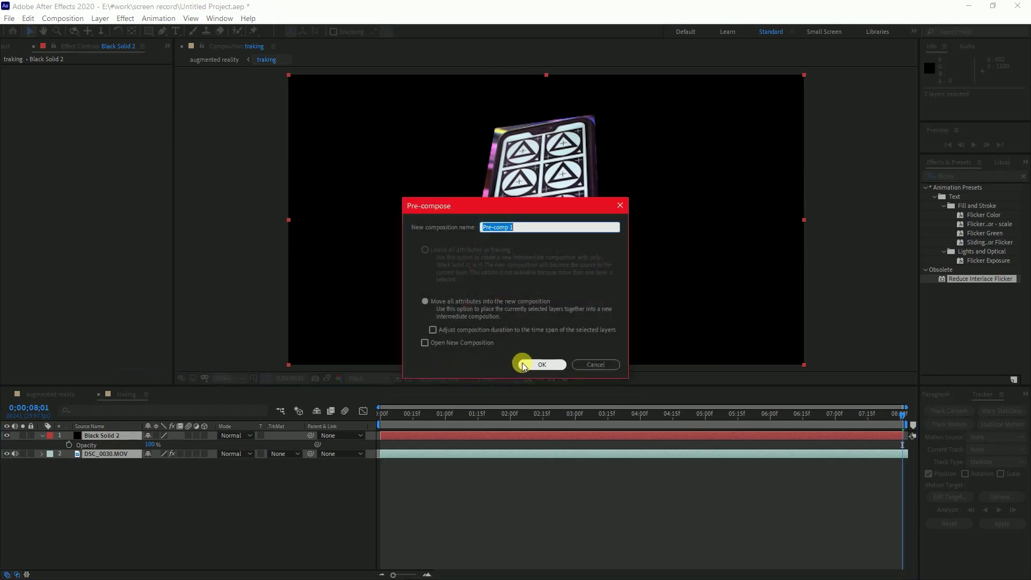
click(424, 301)
click(534, 228)
text(screen isolate tracking)
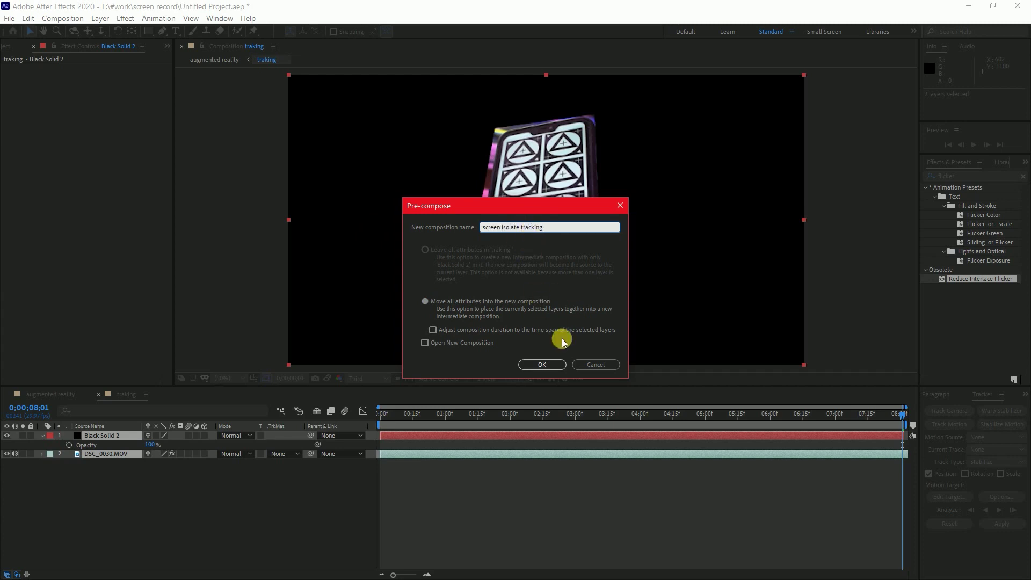
click(550, 364)
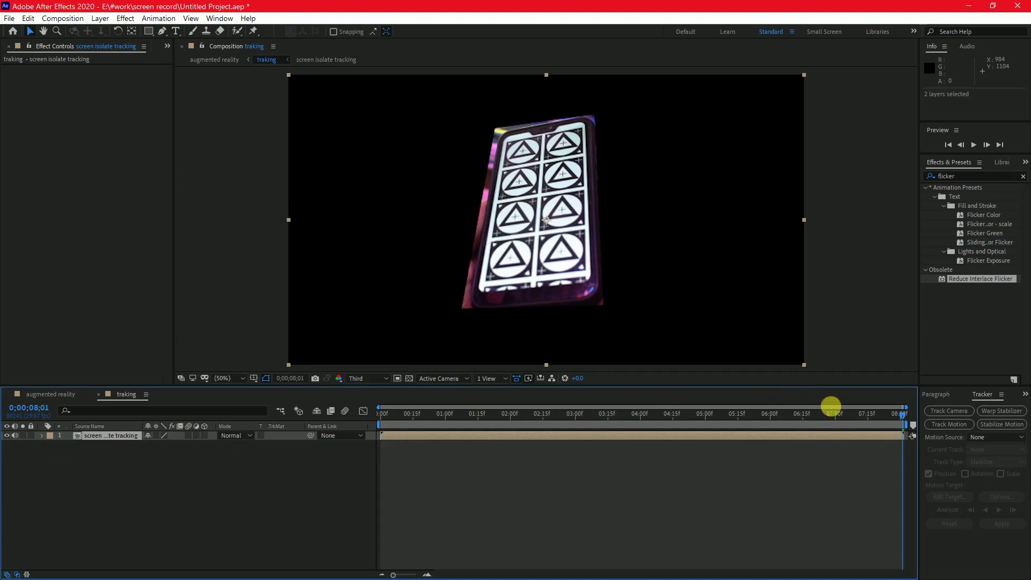
Set the preview resolution to Full and run 3D camera tracking on the screen isolate tracking layer.
click(91, 437)
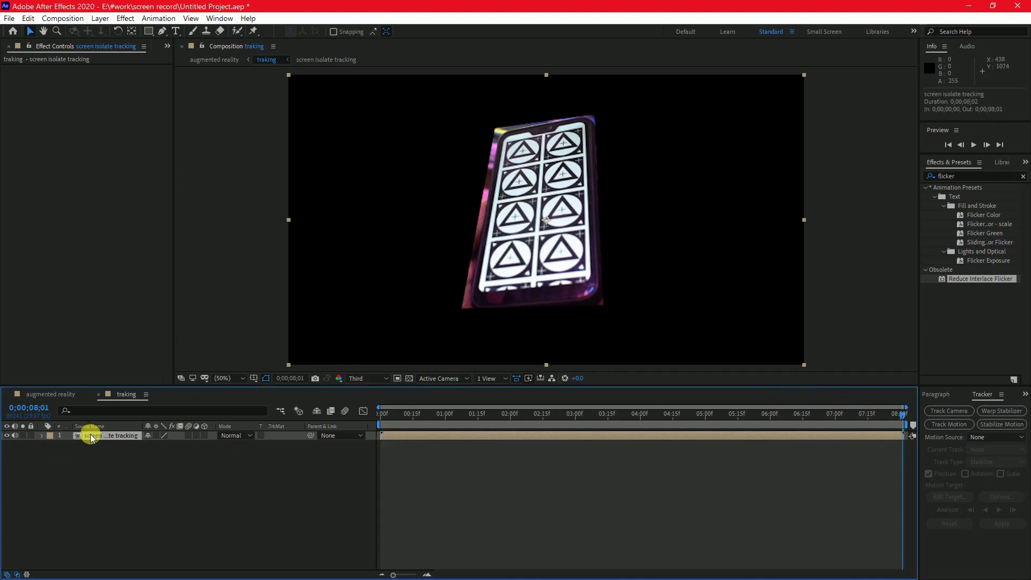
click(357, 379)
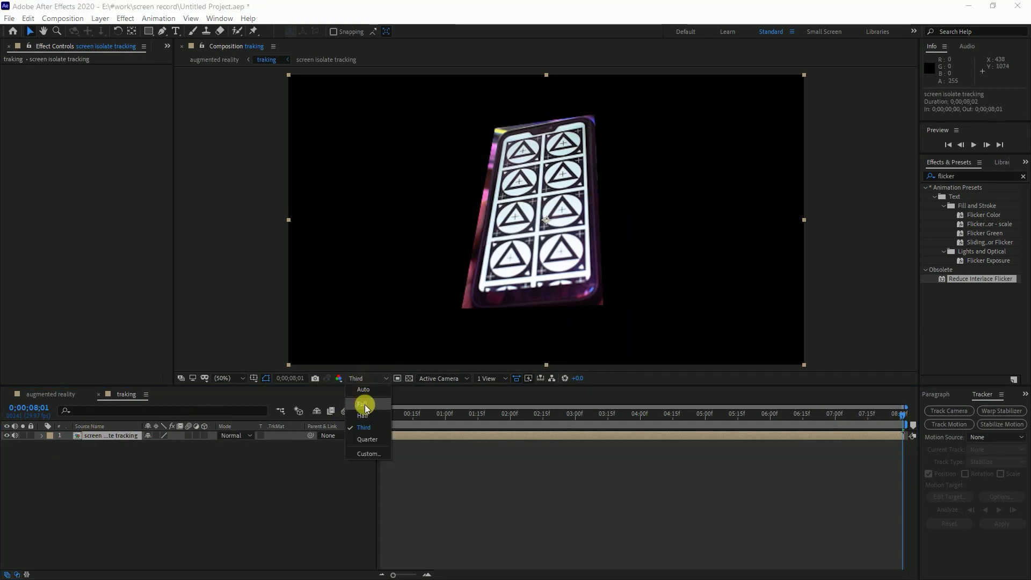
click(362, 404)
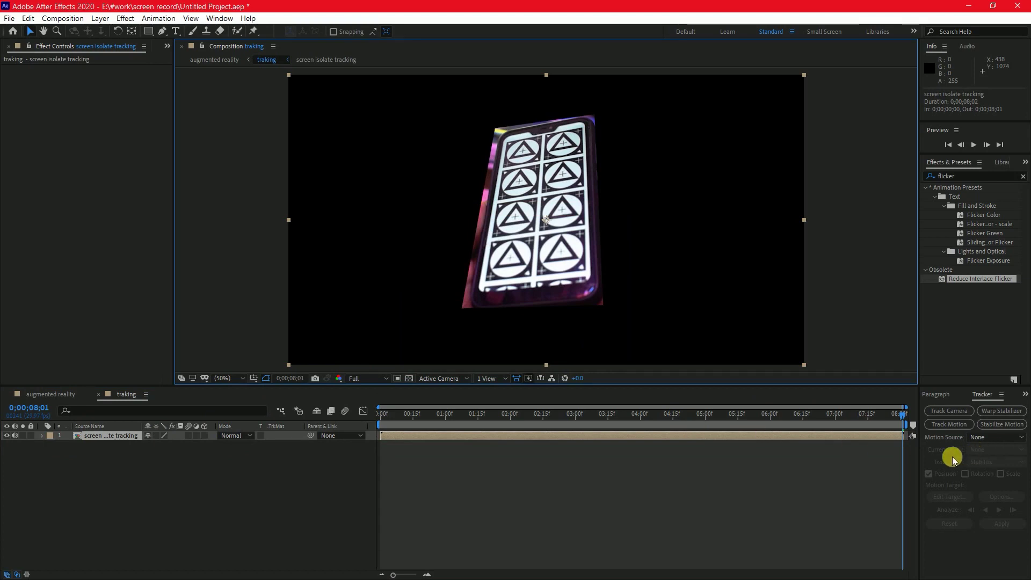
click(946, 411)
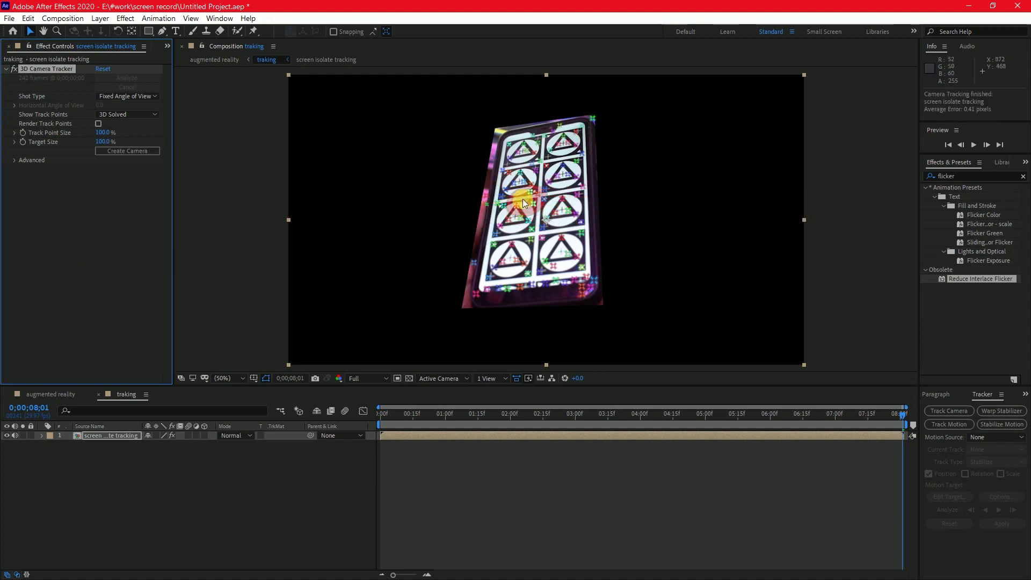
Take the black solid out of the image inside the screen isolate tracking precomp and return to the traking composition.
click(99, 434)
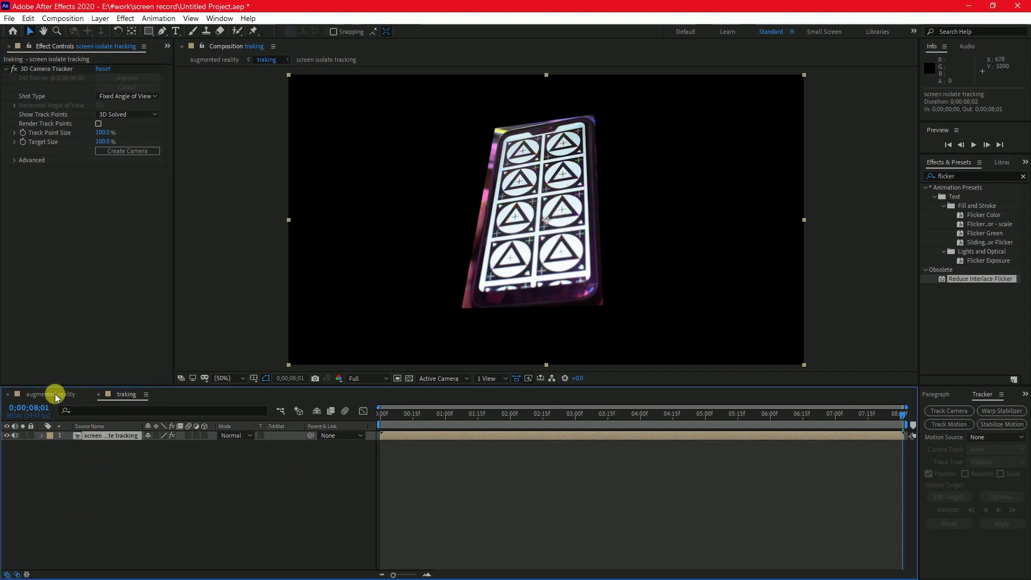
double_click(96, 435)
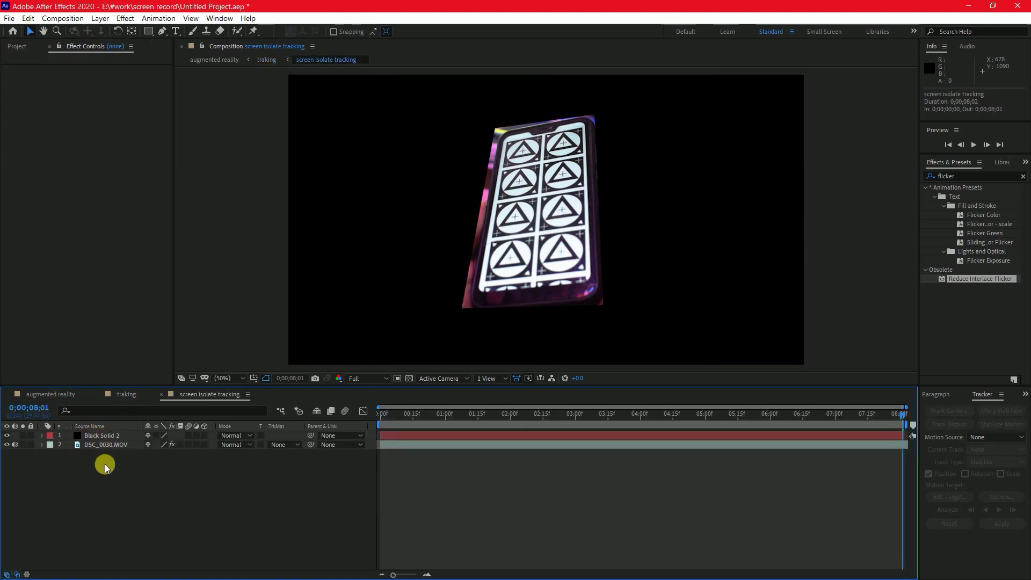
drag(105, 467, 111, 438)
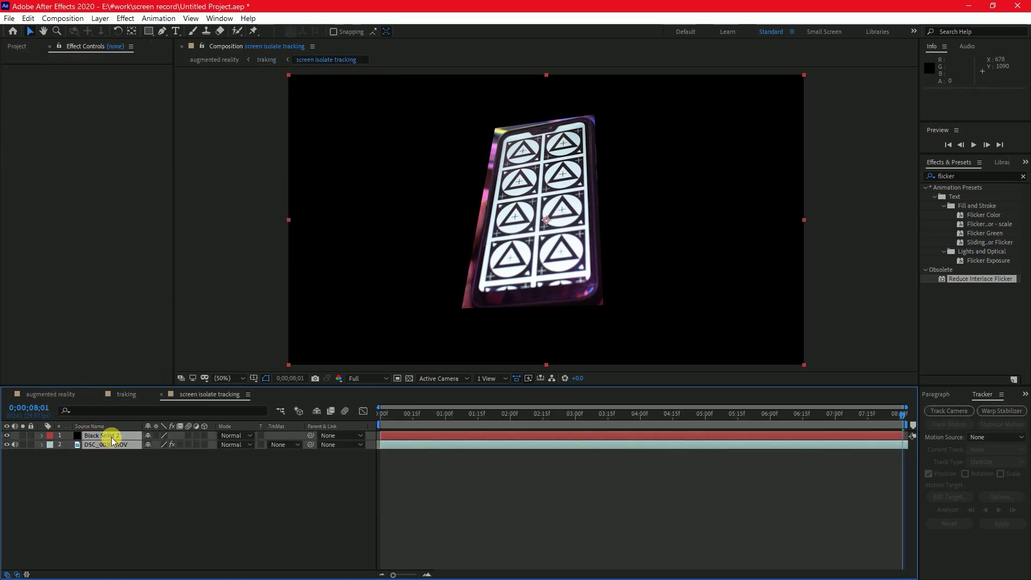
click(109, 436)
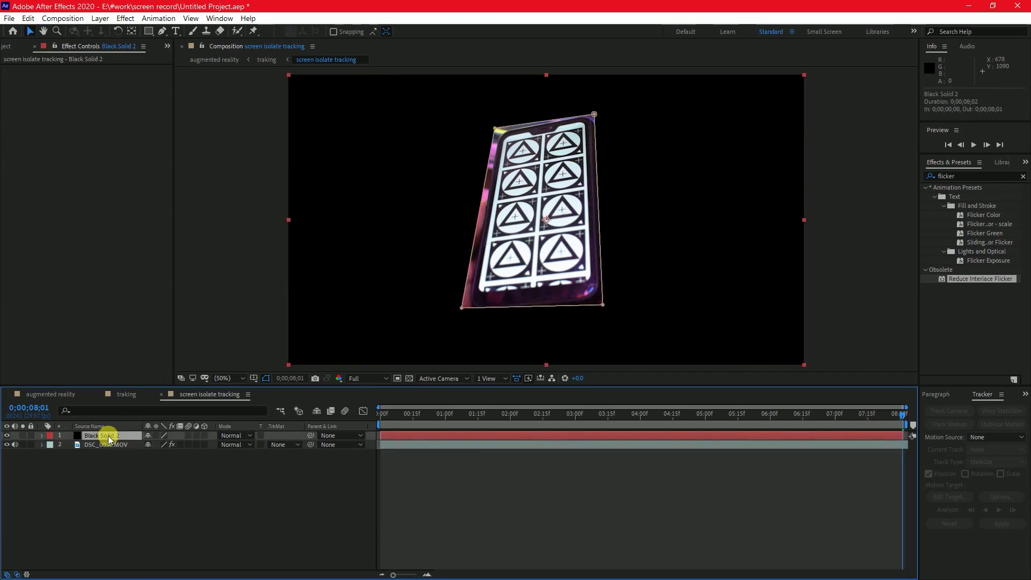
click(124, 395)
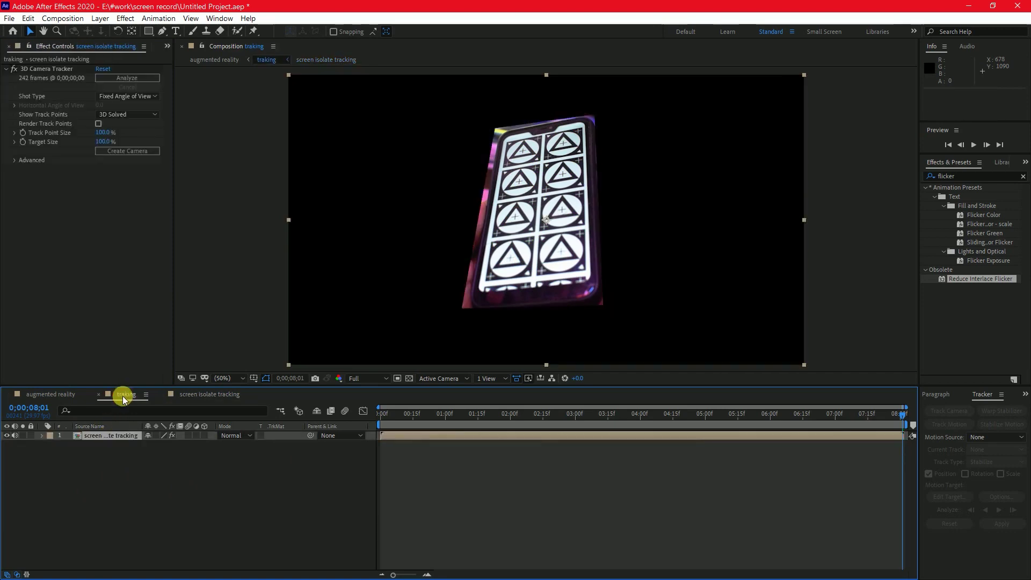
At 0;00;01;01, select the track points in the middle of the phone screen and create a solid and camera from them.
drag(382, 414, 447, 414)
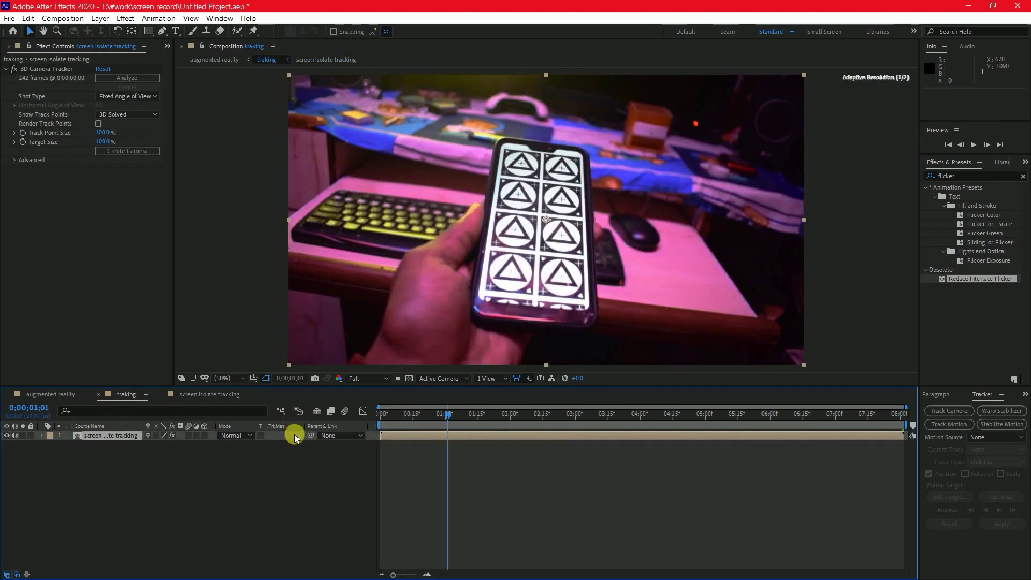
click(62, 71)
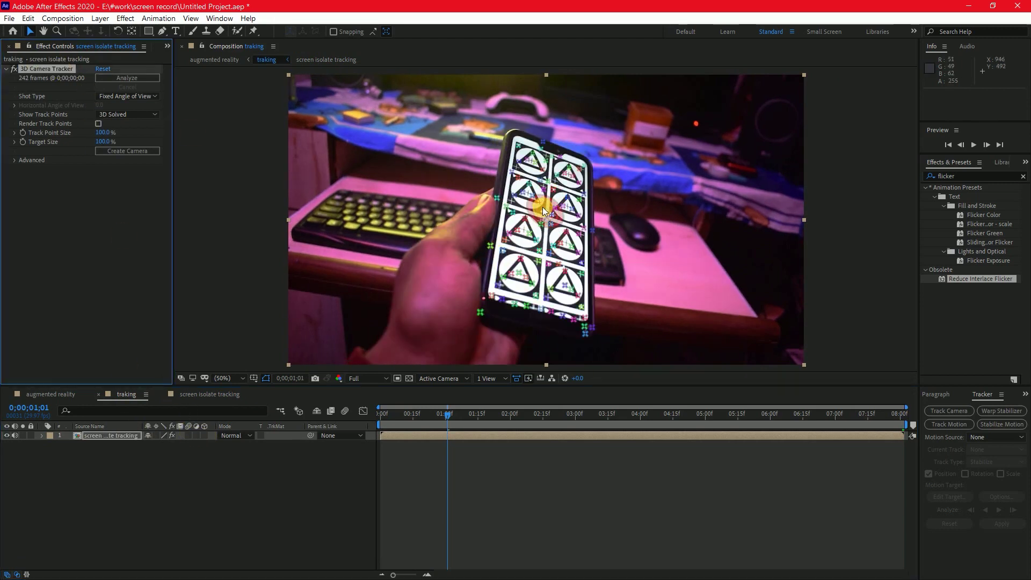
mouse_move(541, 203)
mouse_down()
mouse_move(524, 215)
mouse_move(532, 239)
mouse_move(565, 258)
mouse_move(575, 221)
mouse_move(543, 203)
mouse_up()
right_click(546, 229)
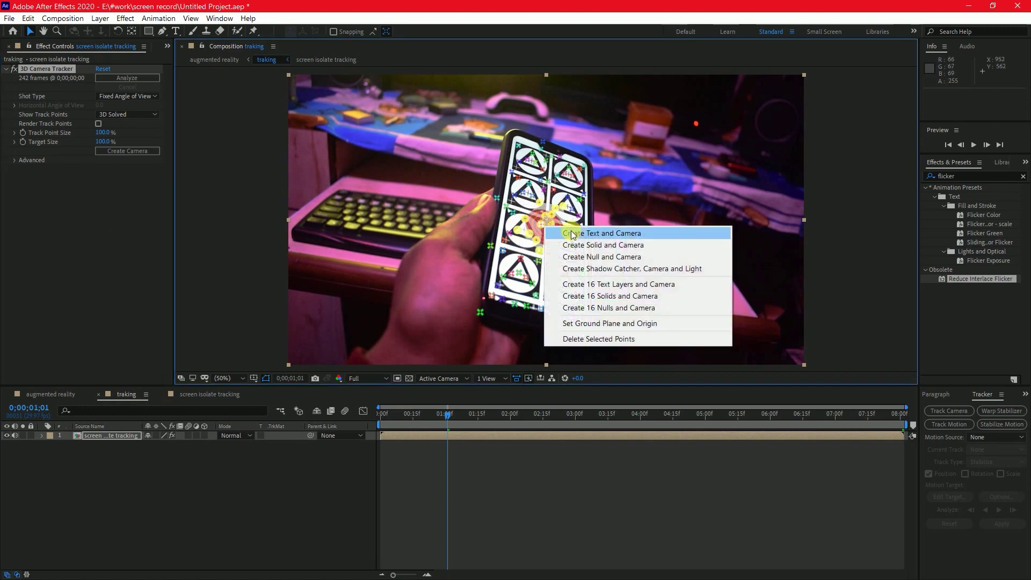
click(581, 248)
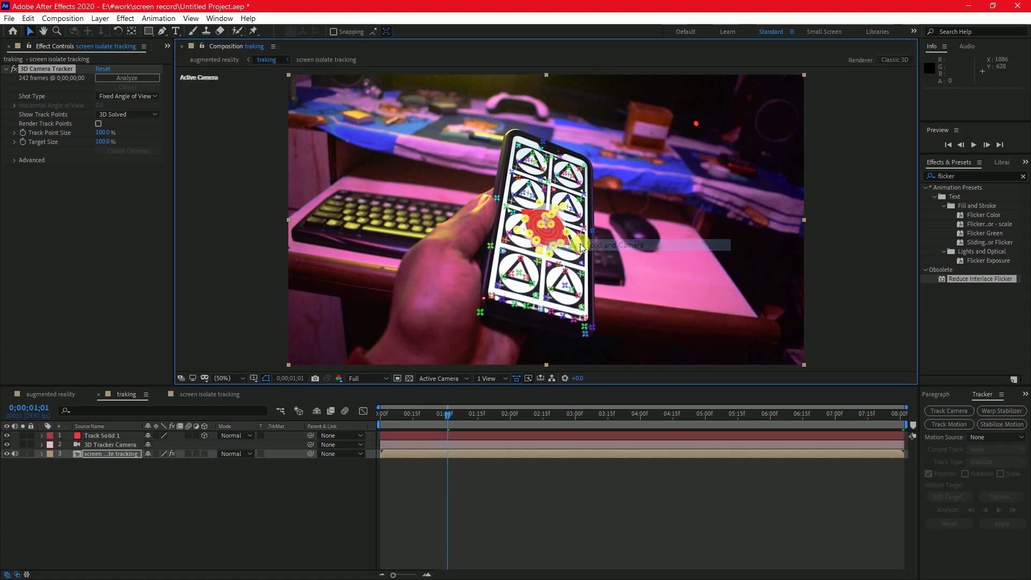
Scale the track solid up well beyond the phone and lower its opacity so the footage shows through.
click(111, 439)
key(s)
drag(164, 445, 539, 479)
key(t)
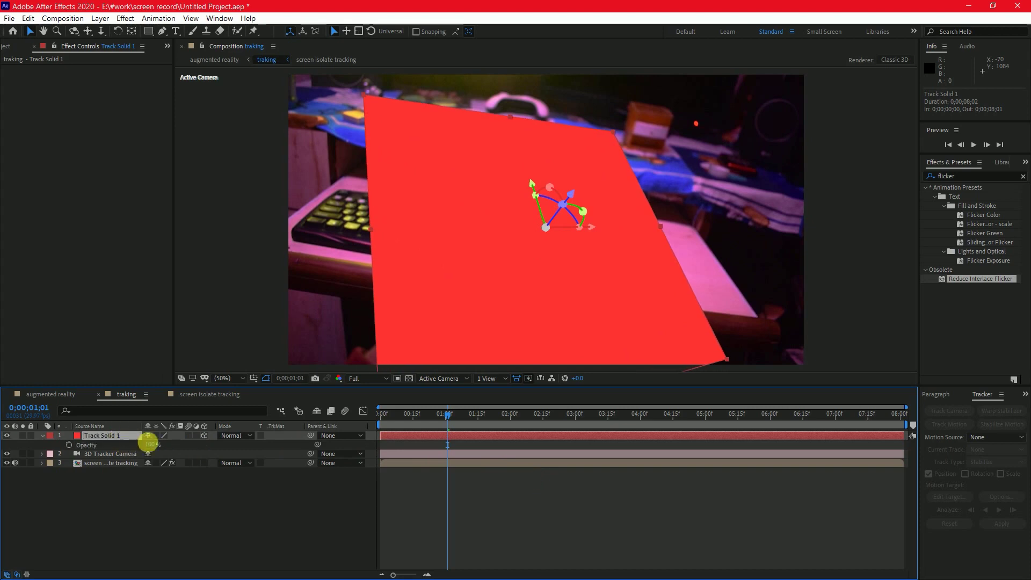
drag(148, 443, 138, 432)
Rotate the track solid through its Z orientation until its edges roughly follow the sides of the phone.
key(r)
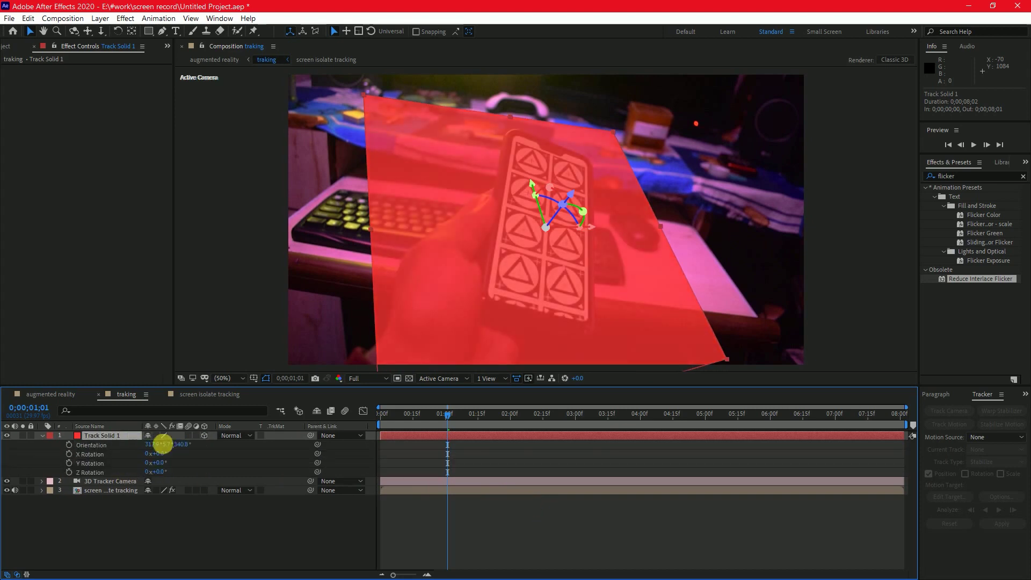
drag(177, 452, 200, 445)
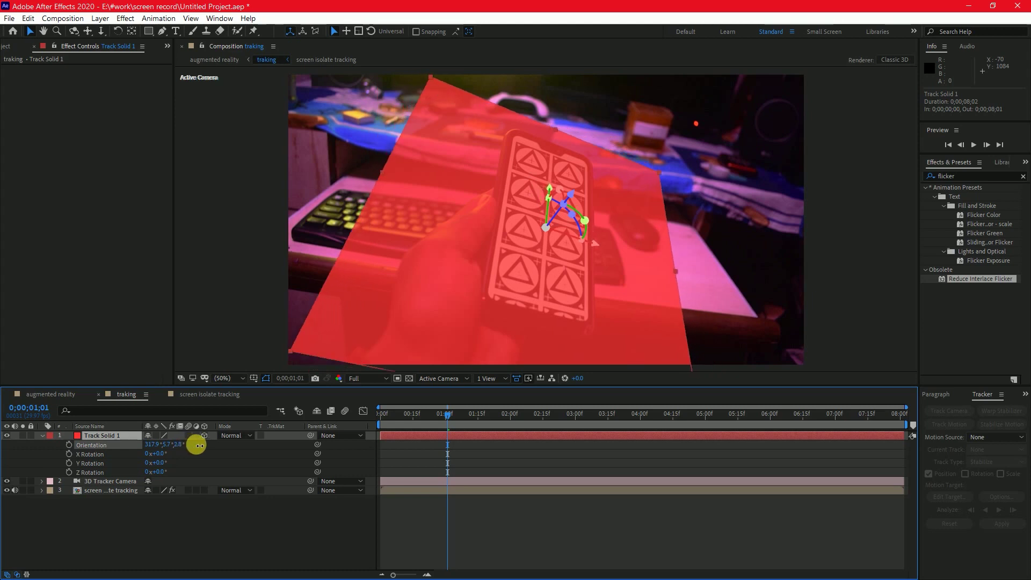
drag(200, 446, 198, 446)
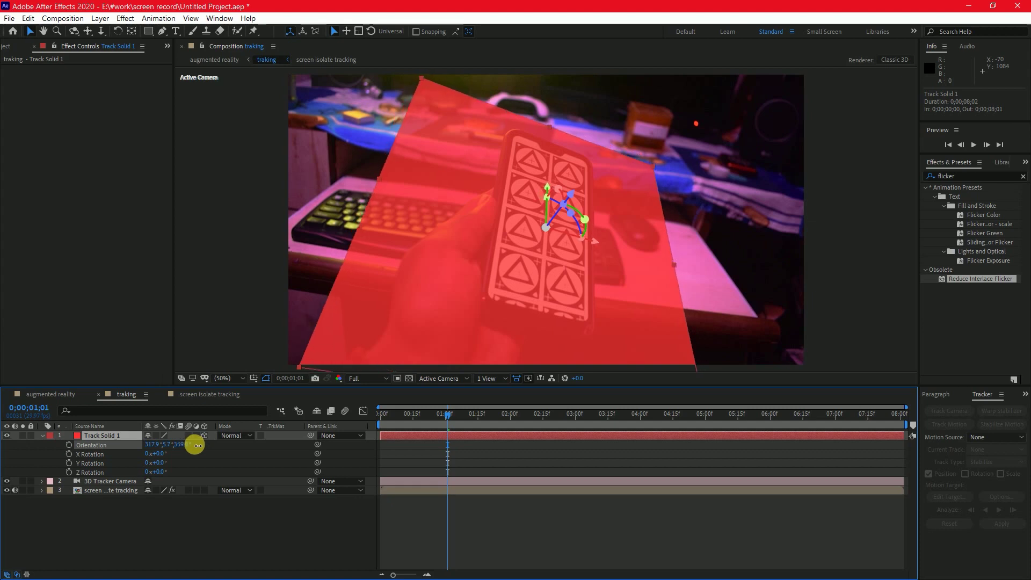
Set the preview resolution to Quarter and play back the tracked solid over the footage.
key(space)
click(362, 380)
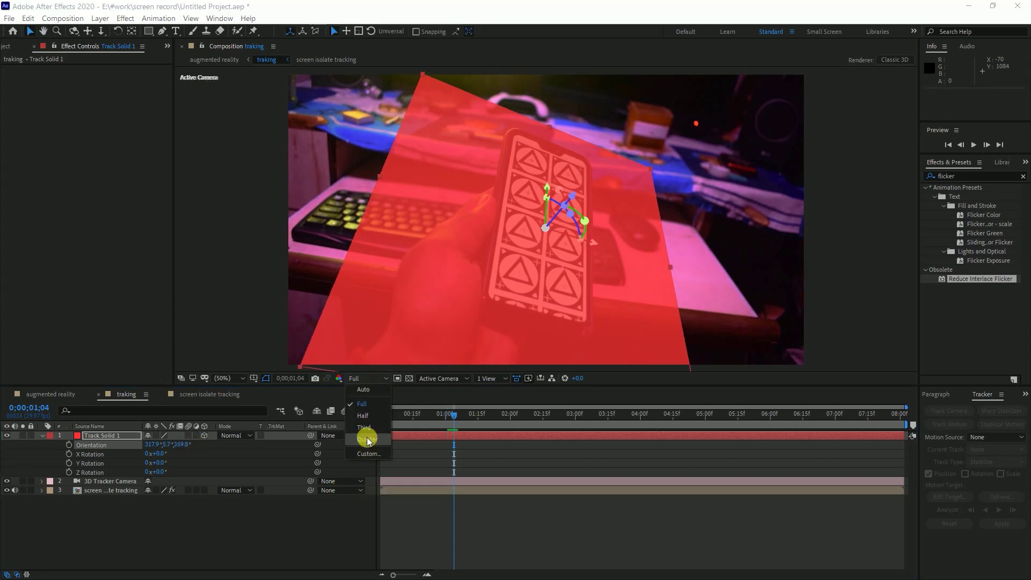
click(368, 438)
key(space)
key(space)
key(space)
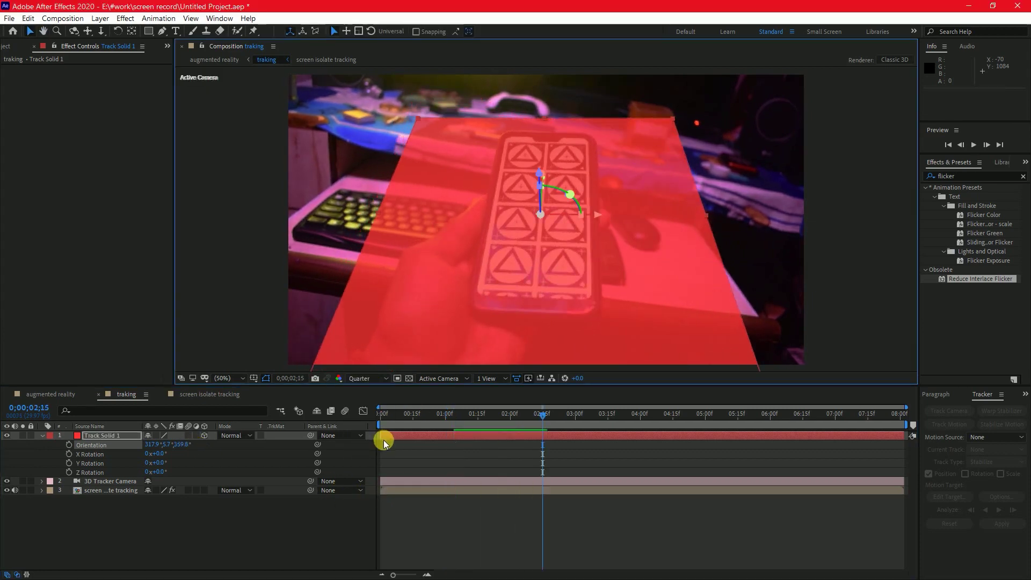
At 0;00;02;15, refine the track solid's Z orientation to 1.8° against the phone's top edge and play back the result.
scroll(546, 128, up, 3)
drag(546, 129, 541, 442)
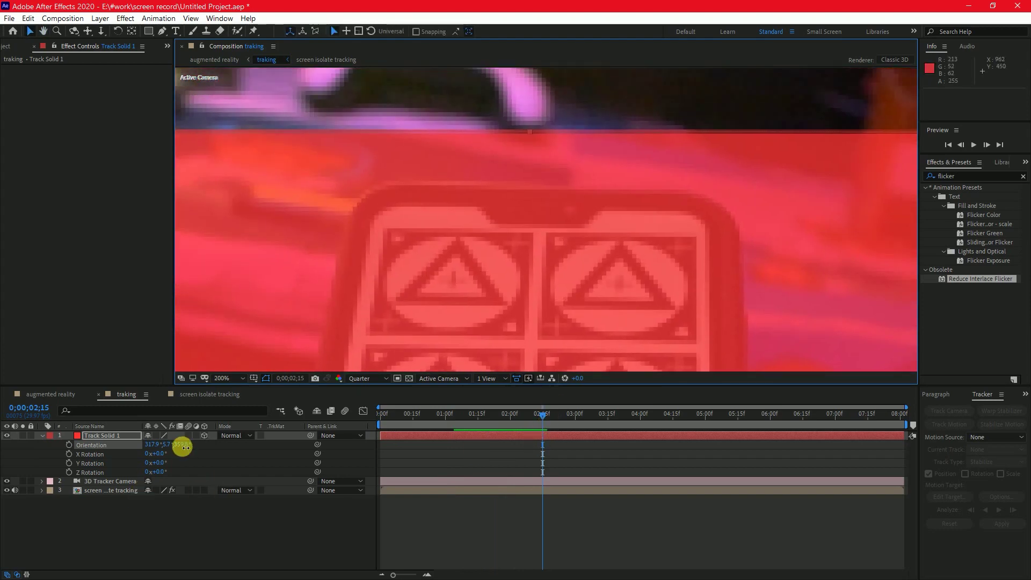
drag(181, 446, 176, 448)
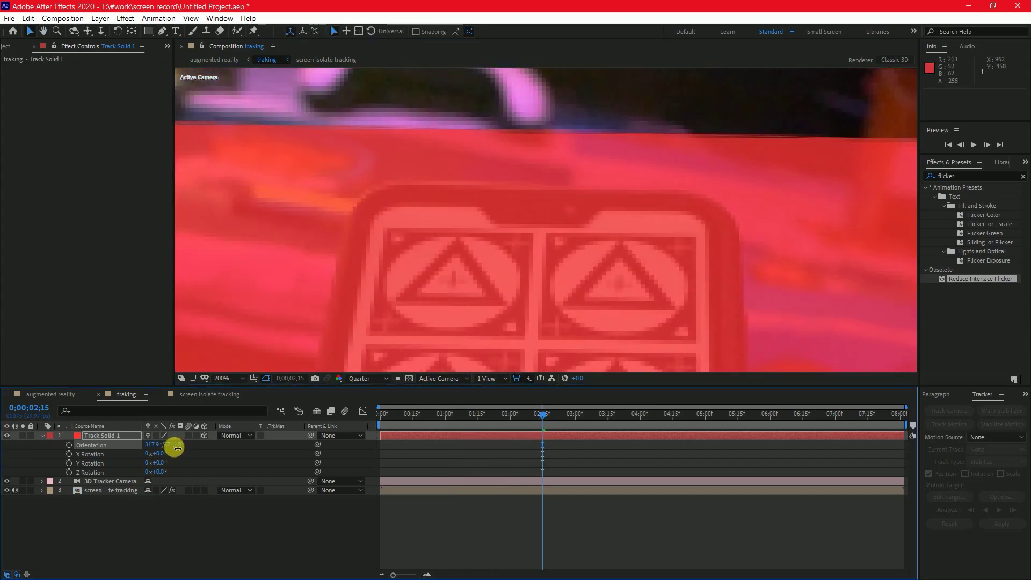
scroll(511, 258, down, 4)
key(space)
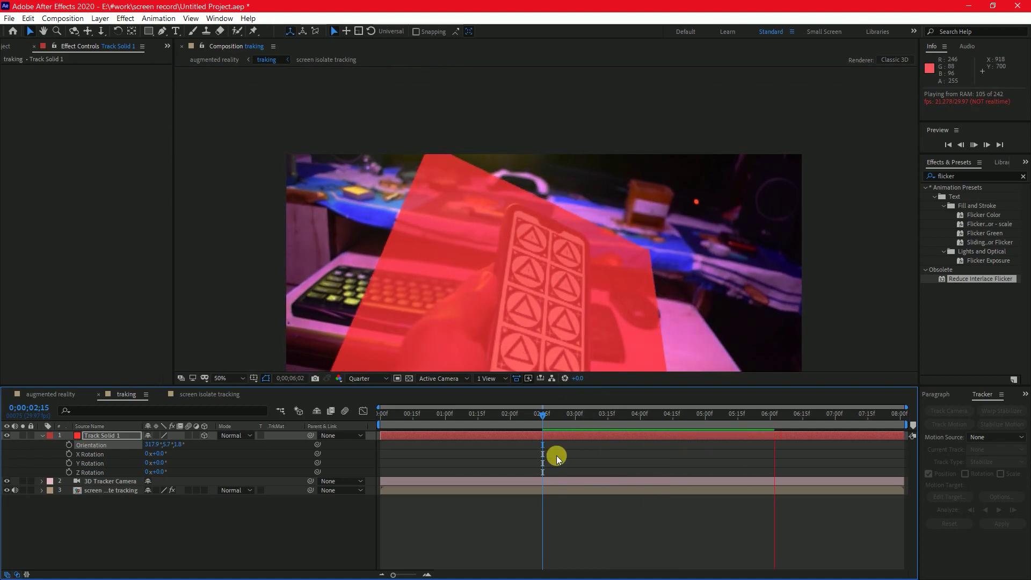
key(space)
At 0;00;07;23, start a Pen mask on the track solid, tracing the phone screen's left edge, bottom edge and lower corners.
click(88, 434)
scroll(552, 308, up, 1)
drag(293, 178, 300, 180)
key(g)
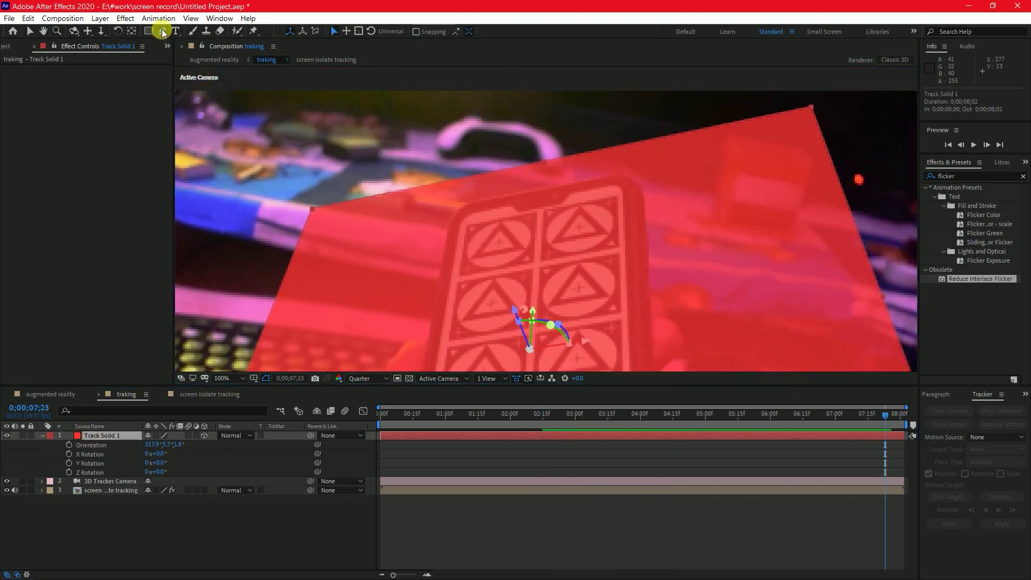
click(465, 220)
scroll(466, 281, up, 3)
click(419, 324)
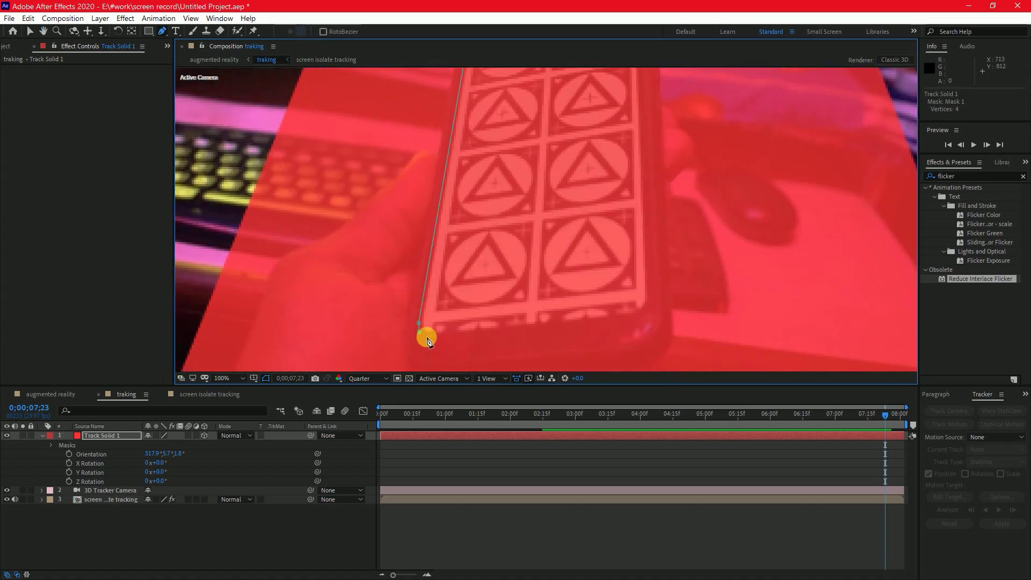
click(427, 338)
click(626, 326)
click(638, 317)
click(649, 300)
Continue the mask up the screen's right edge, around the upper corners and the notch, and close it at the starting point.
drag(645, 92, 624, 275)
click(617, 183)
click(613, 176)
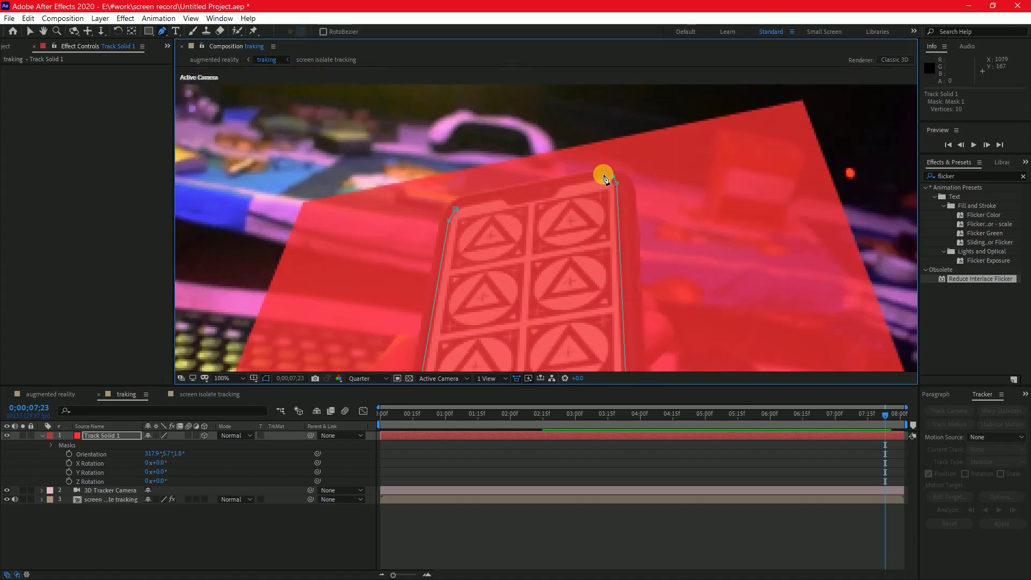
click(602, 176)
click(562, 183)
click(554, 186)
click(549, 193)
click(515, 200)
click(510, 195)
click(465, 201)
click(455, 209)
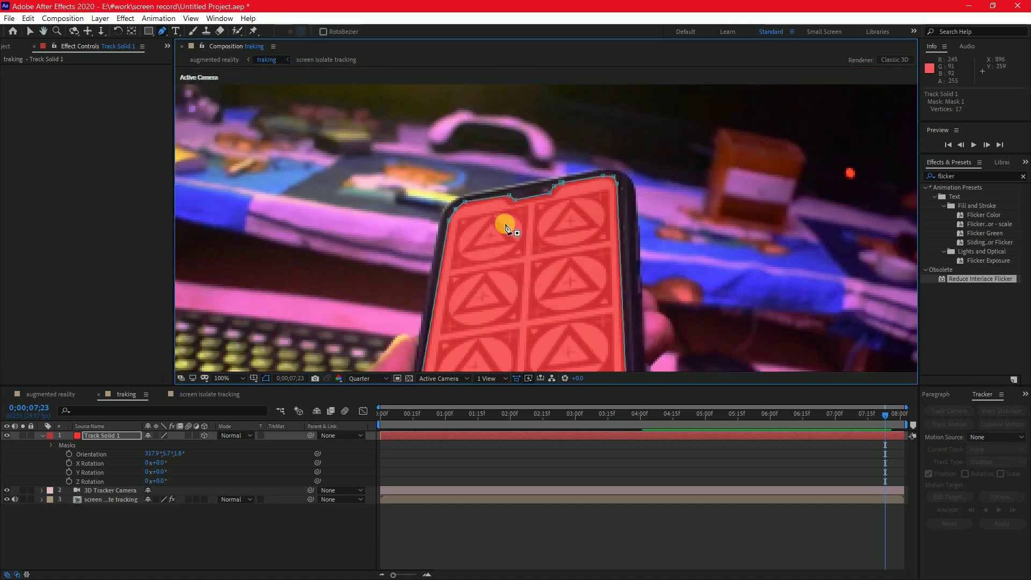
Apply Gaussian Blur with a slight blurriness to the masked track solid and set the solid's opacity to 100%.
click(975, 177)
text(blur)
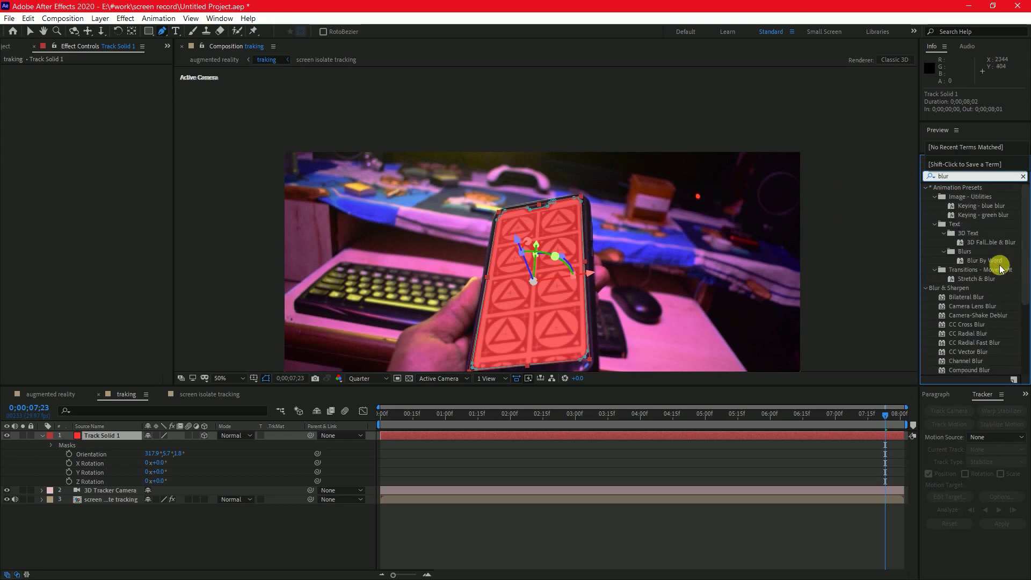
scroll(977, 273, down, 4)
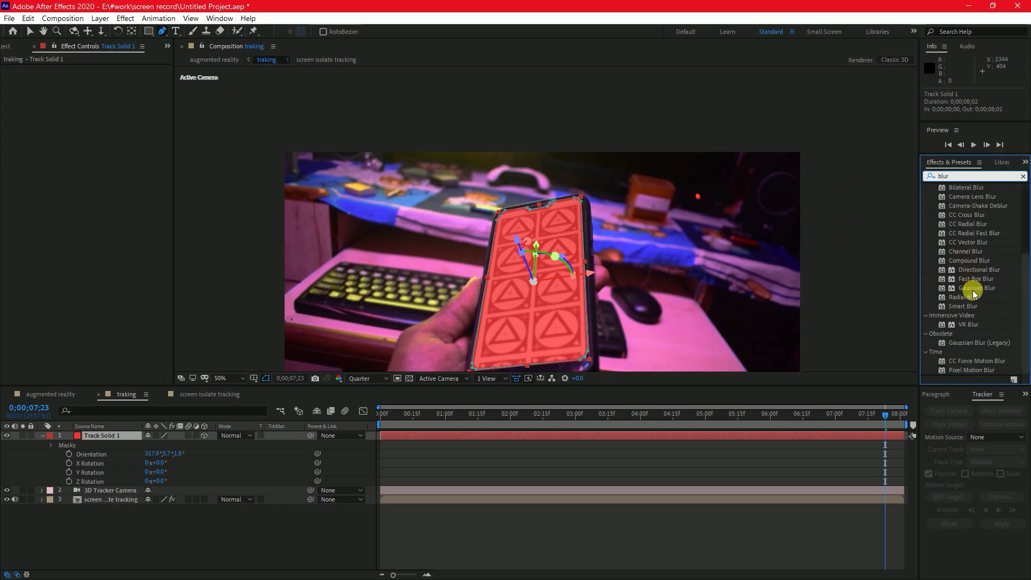
click(972, 289)
drag(972, 290, 506, 314)
key(v)
scroll(546, 193, up, 6)
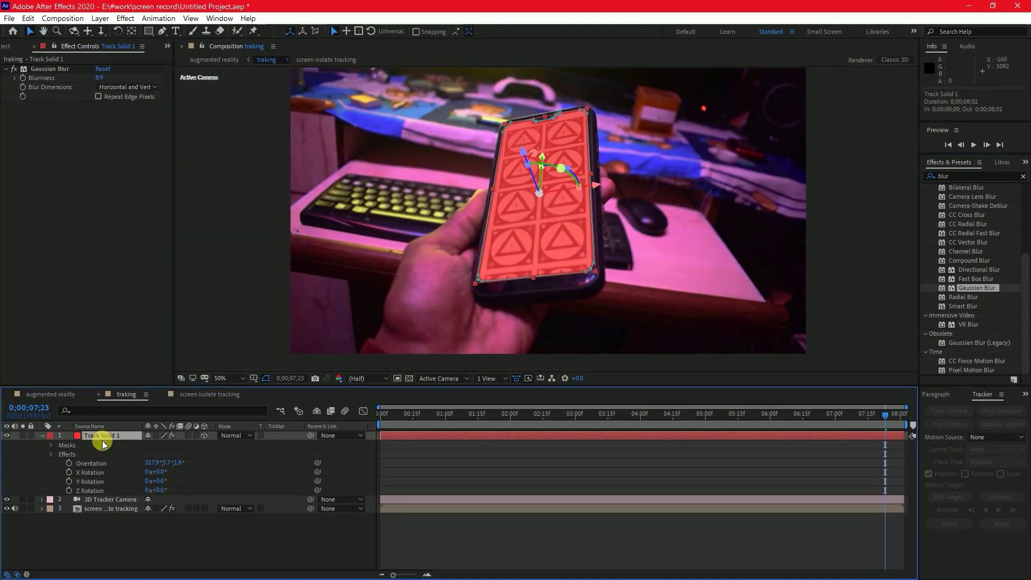
key(t)
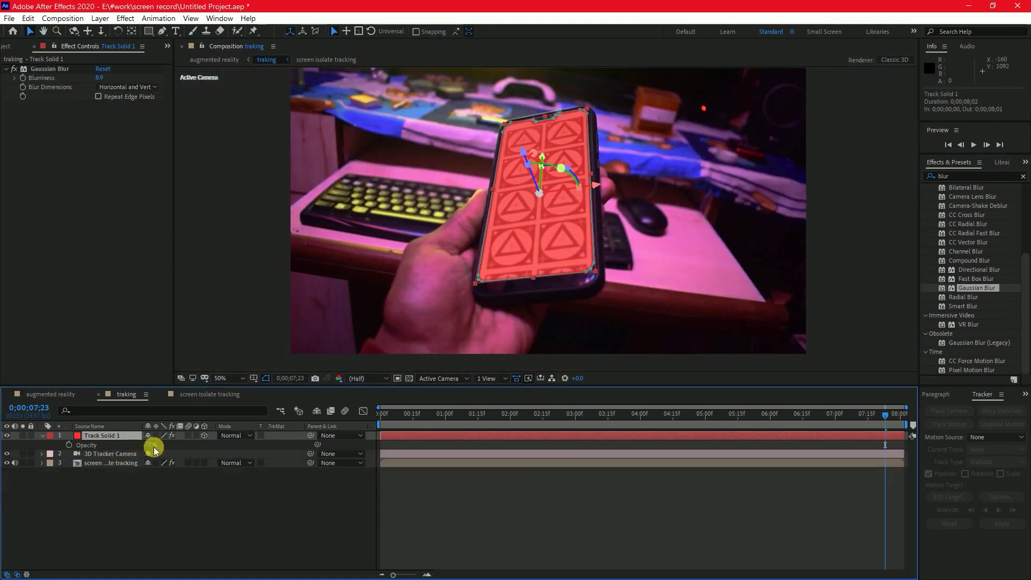
drag(150, 445, 272, 449)
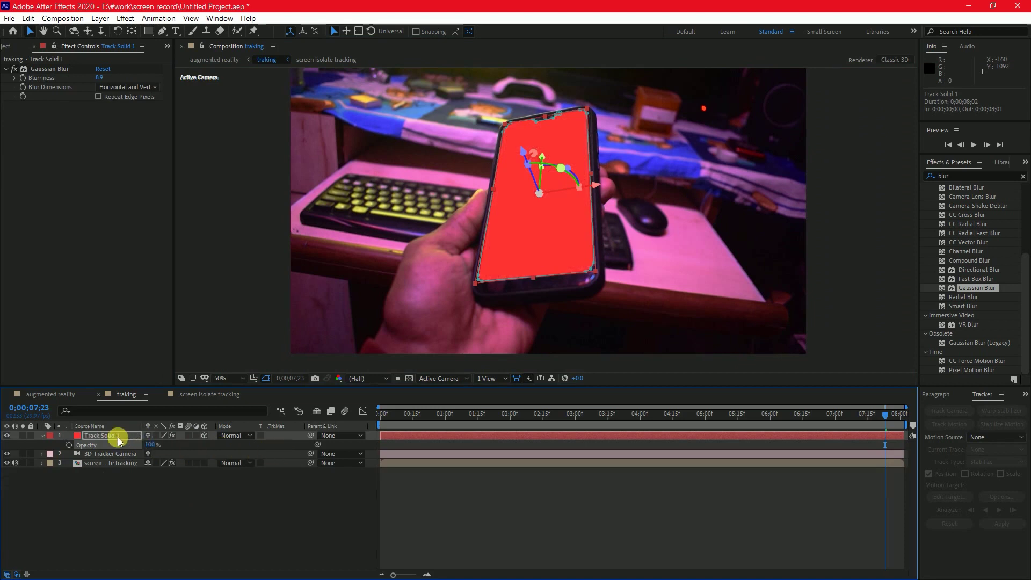
Create a composition named background with the HDTV 1080 29.97 preset and a duration of 0;00;08;02.
click(8, 48)
click(7, 48)
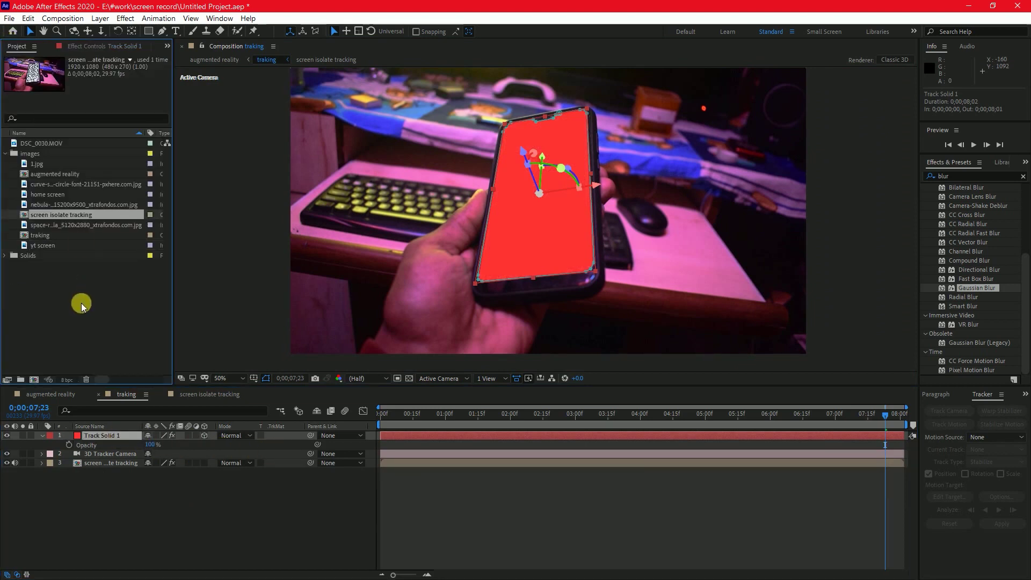
click(40, 384)
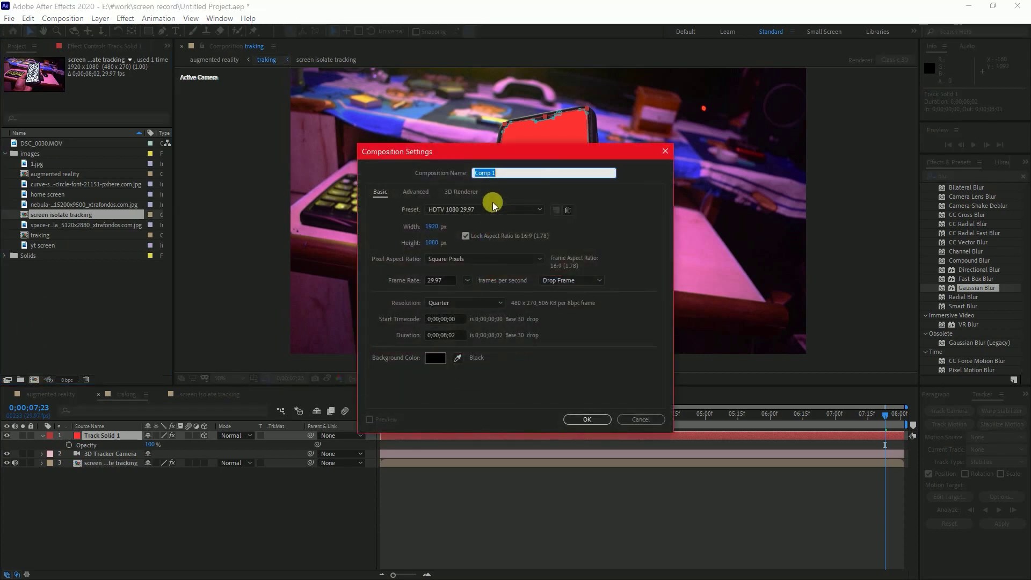
text(ba)
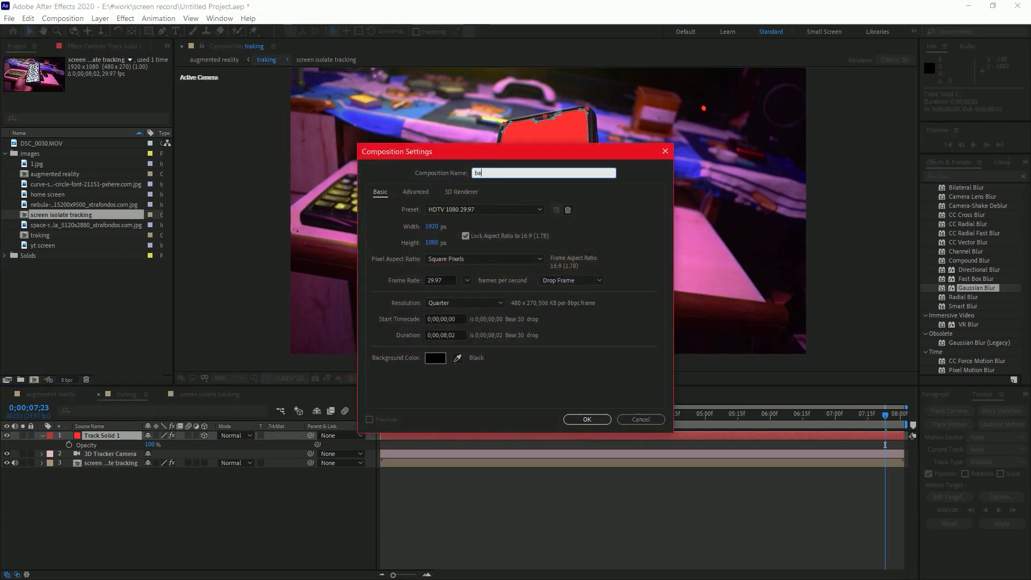
text(ckground)
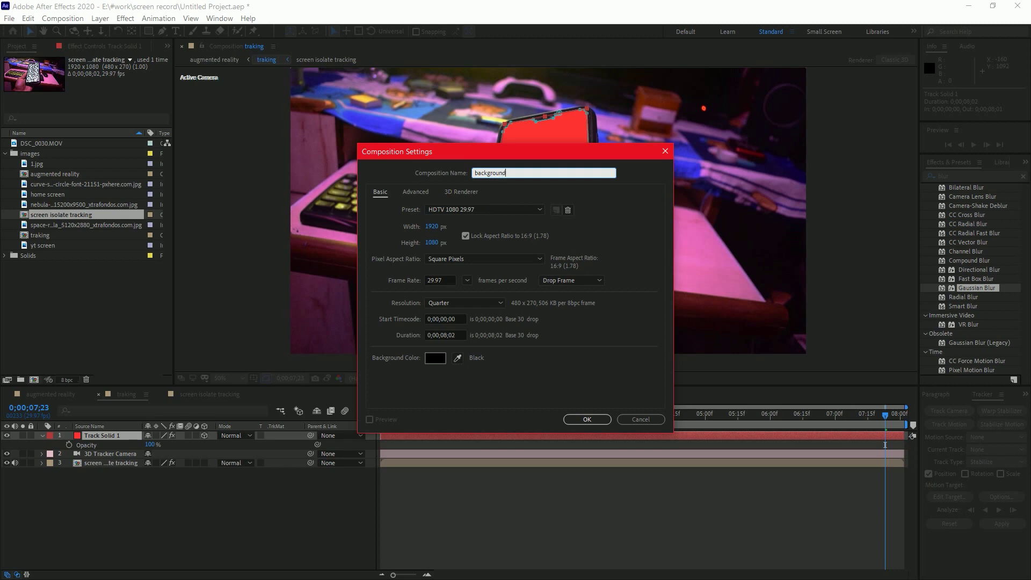
click(587, 420)
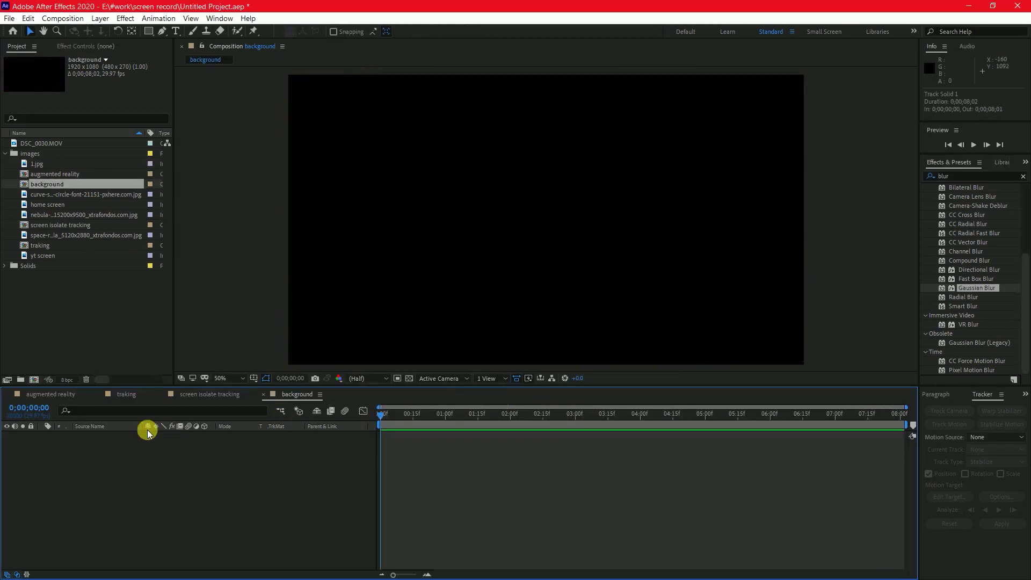
Add the crescent moon, space red nebula and blue nebula images to the background composition, with the moon as the uppermost layer.
click(43, 165)
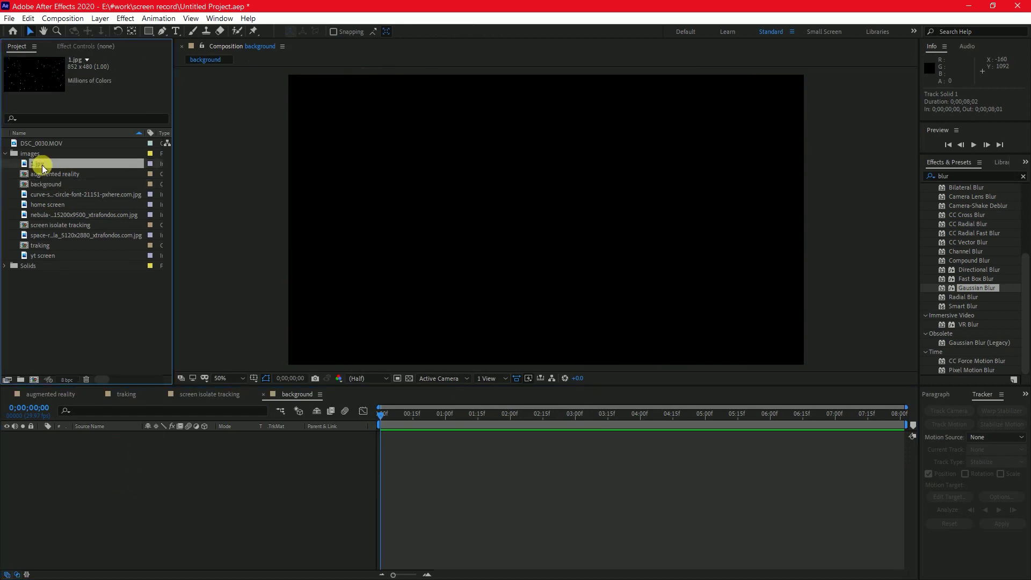
click(45, 206)
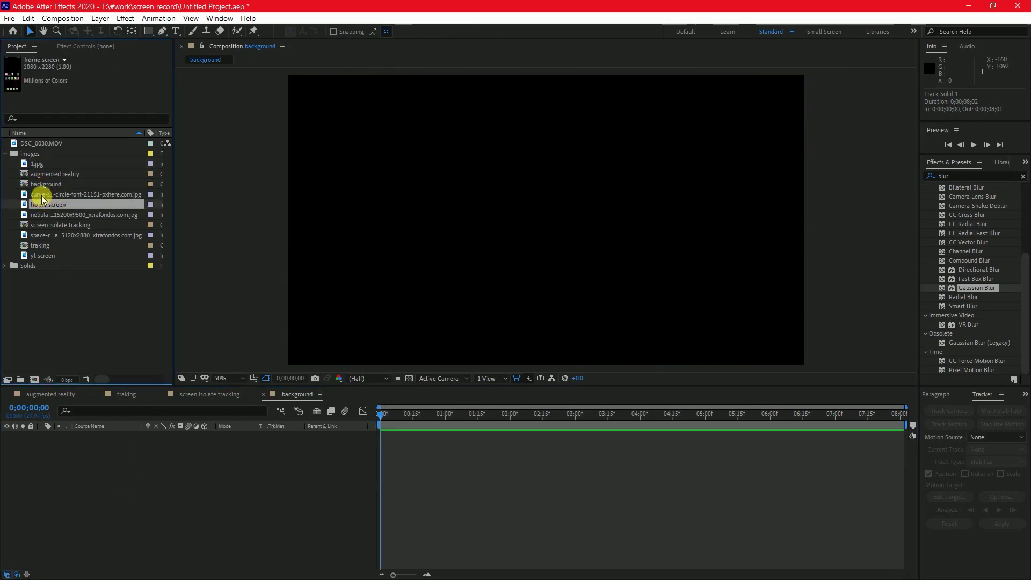
click(42, 196)
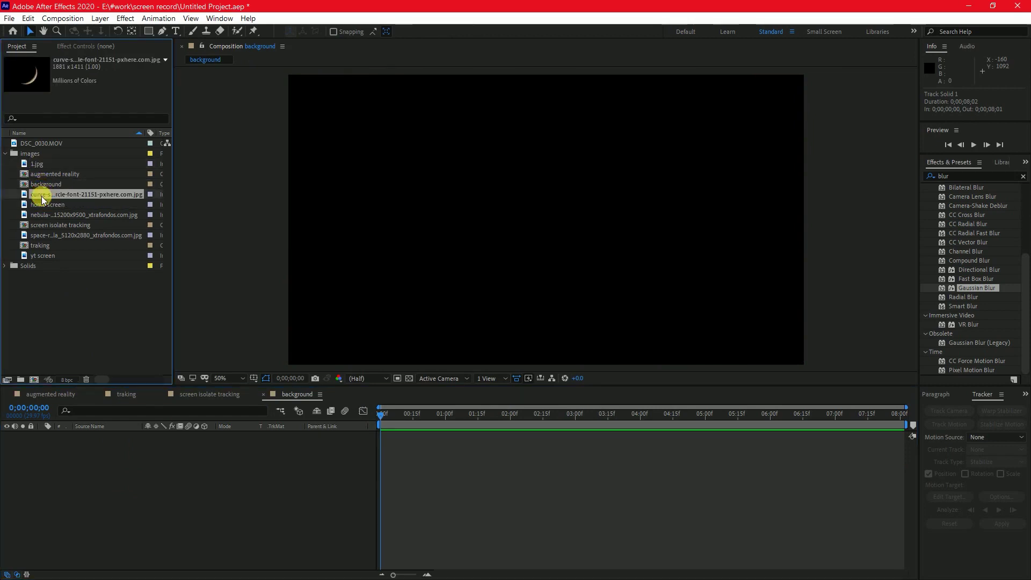
drag(42, 199, 94, 489)
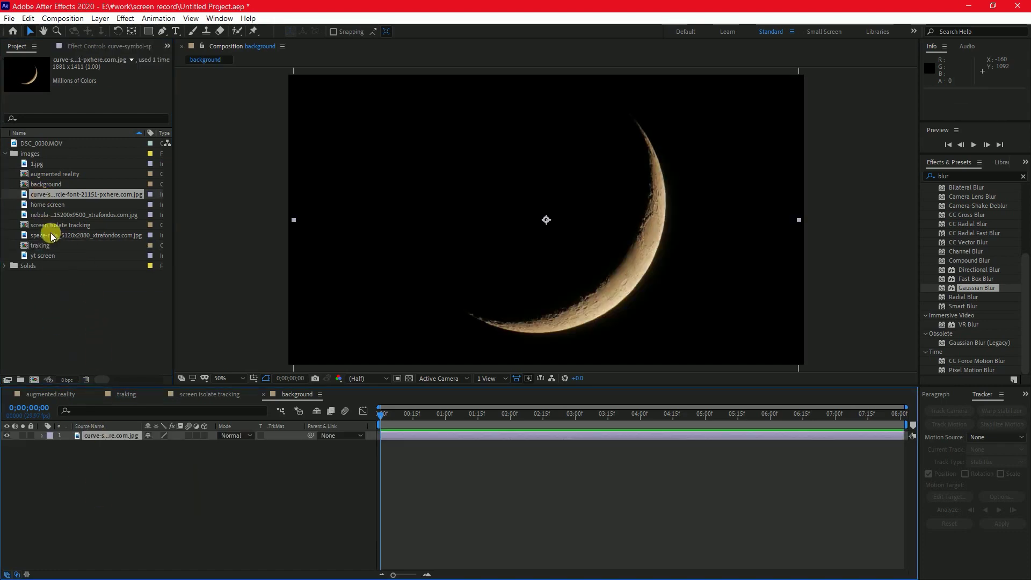
drag(49, 236, 111, 469)
Scale the moon layer to 63%, the space red nebula layer to 40% and the blue nebula layer to -13%.
click(76, 436)
key(s)
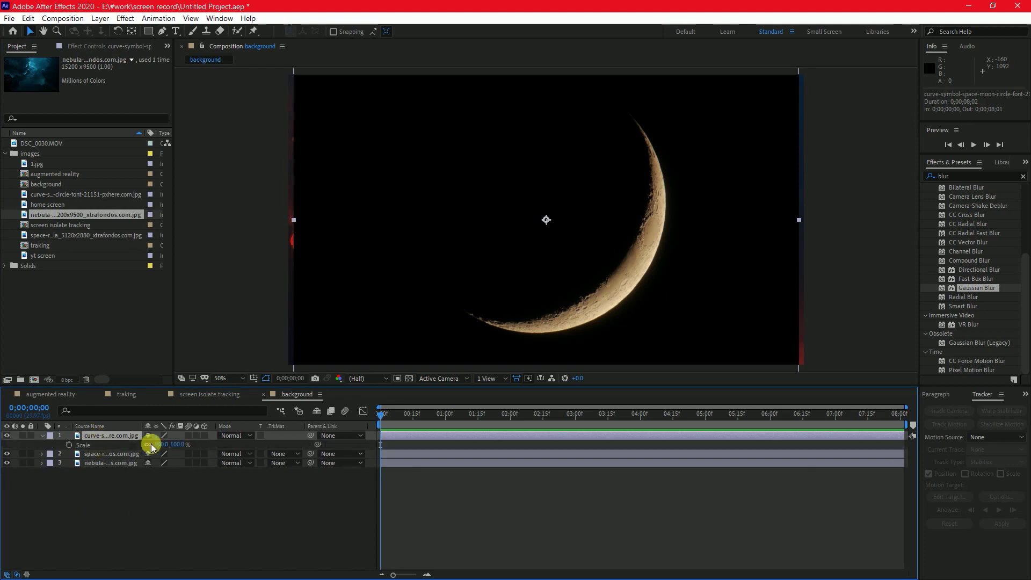
drag(158, 445, 104, 476)
click(132, 454)
key(s)
click(126, 471)
key(s)
click(104, 507)
click(88, 426)
Set the blending mode of the moon layer and the space red nebula layer to Add.
click(109, 436)
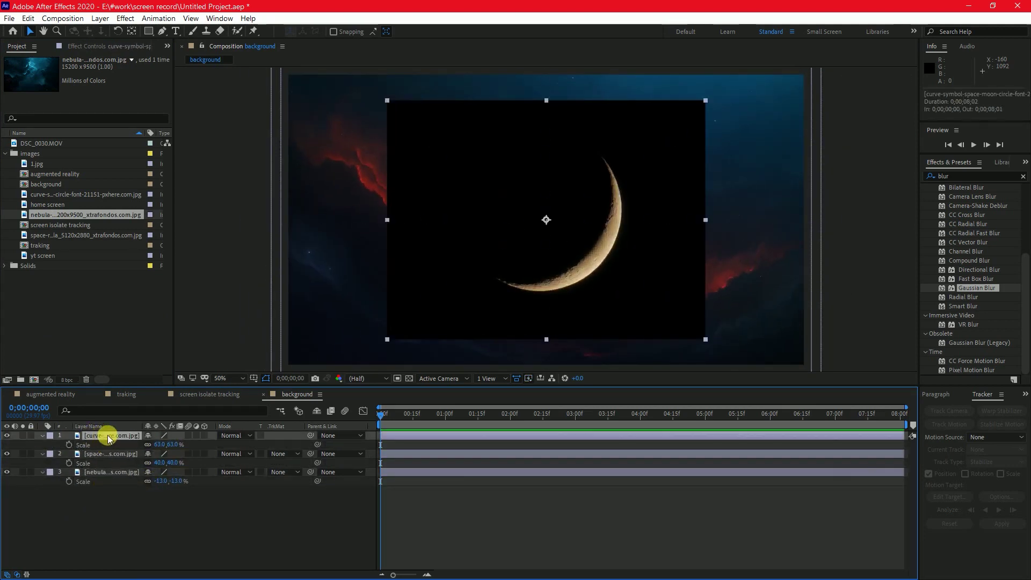
click(231, 440)
click(270, 223)
click(103, 454)
click(231, 454)
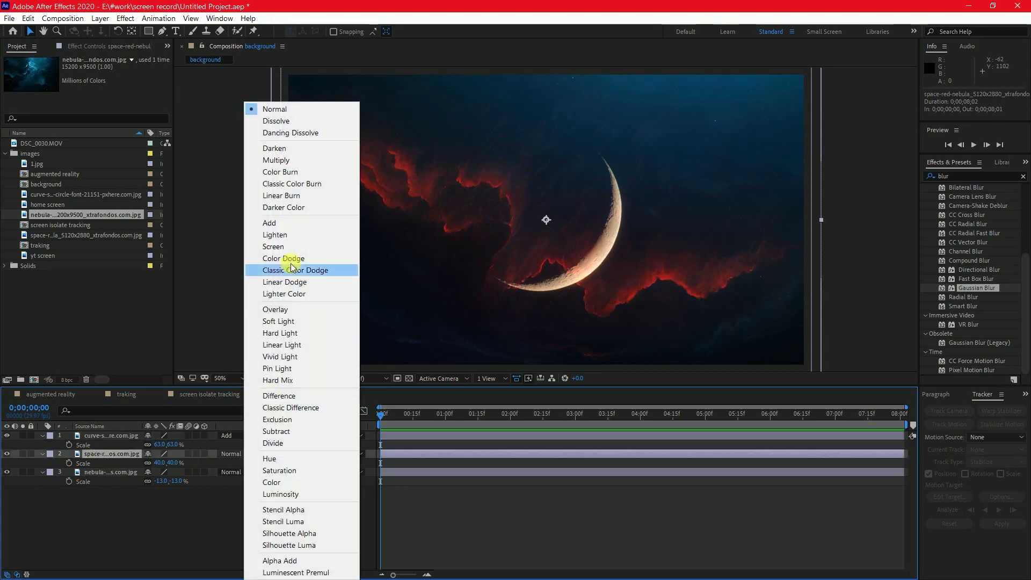
click(269, 223)
click(228, 436)
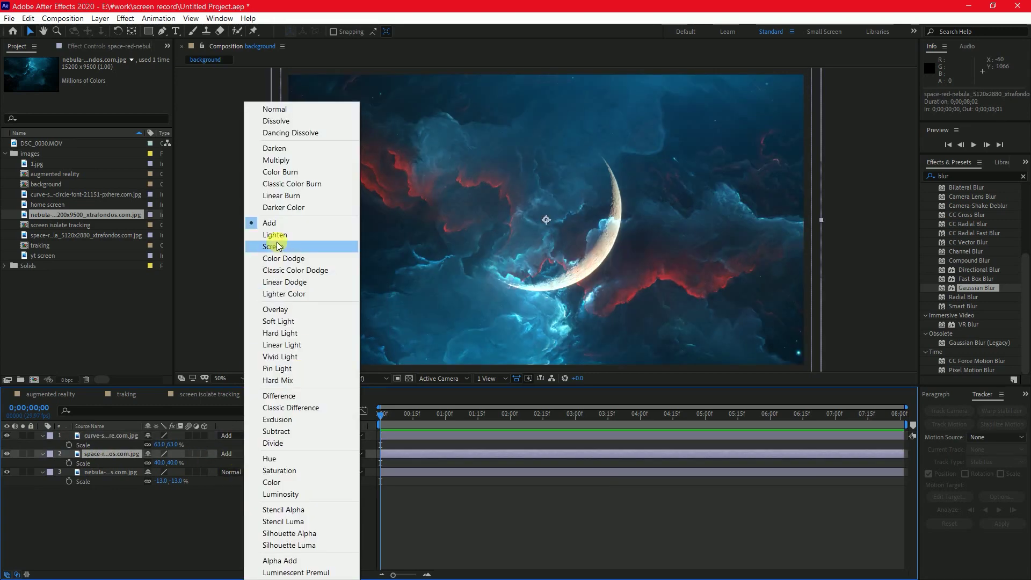
Make all three image layers 3D and collapse their expanded properties.
click(204, 435)
click(204, 499)
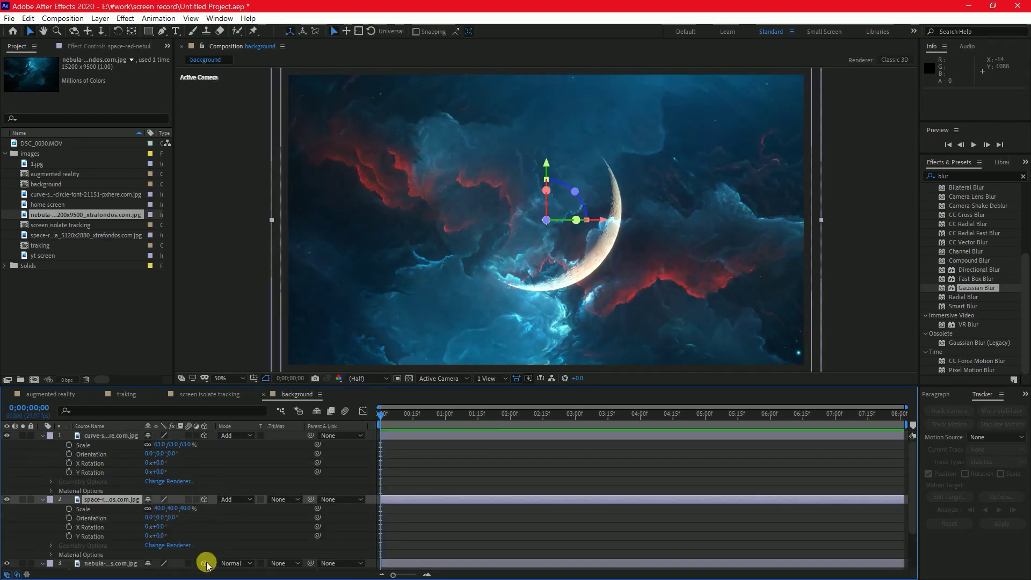
key(ctrl+a)
key(u)
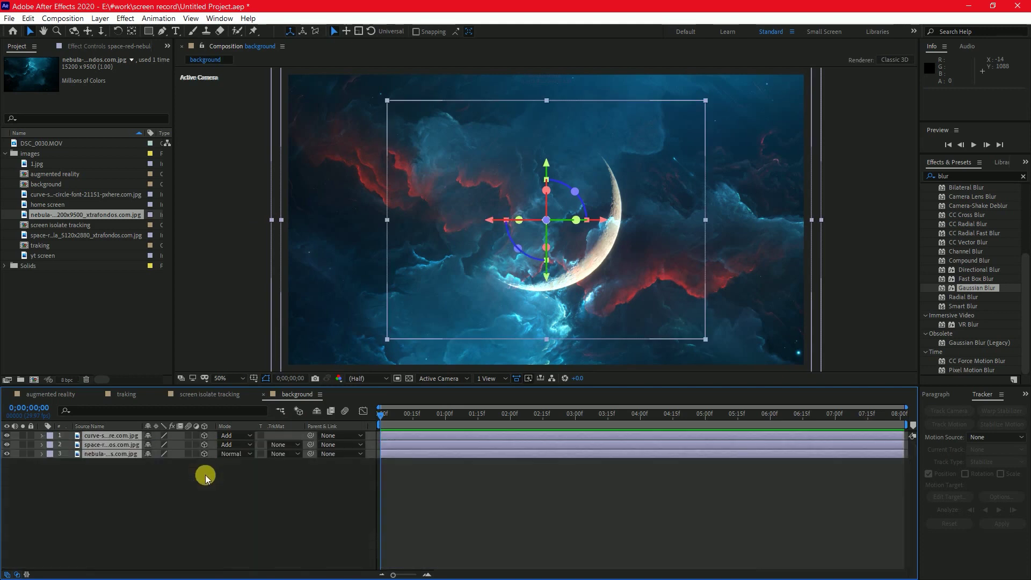
click(232, 527)
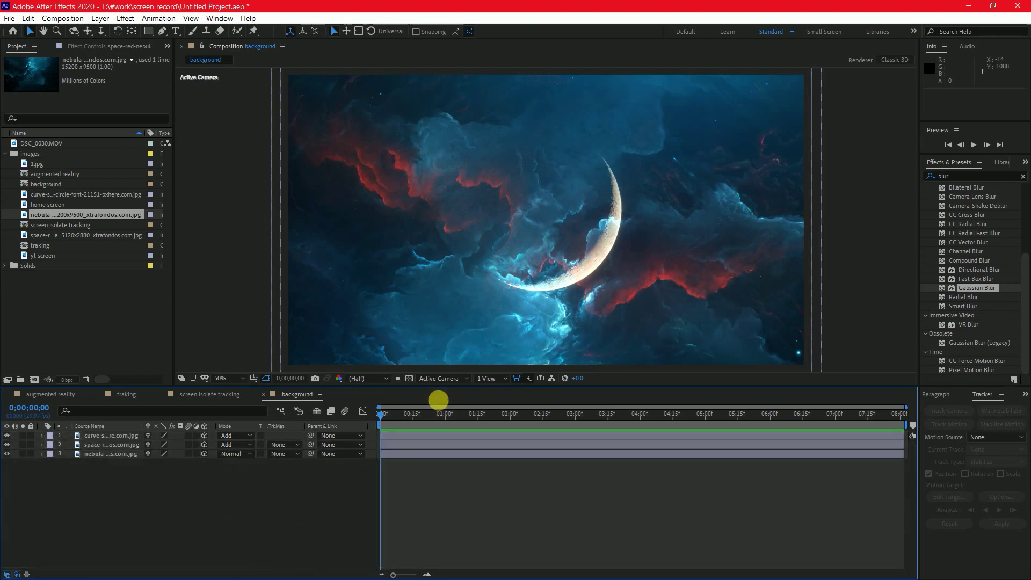
Using a two-view layout, push the blue nebula layer back in depth to Z 669 and scale it to -18%.
click(490, 379)
click(497, 405)
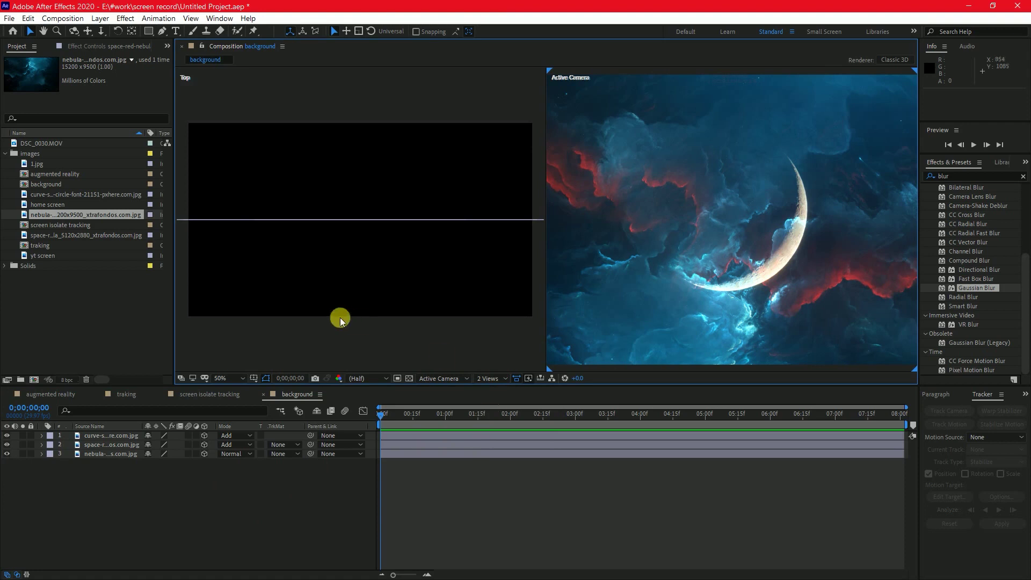
click(107, 437)
click(113, 455)
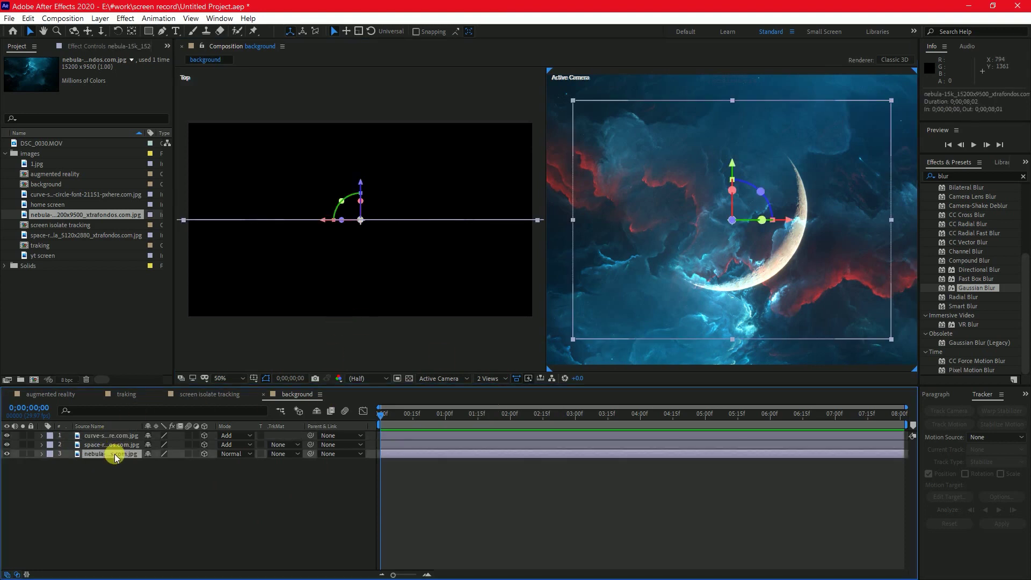
drag(361, 184, 365, 72)
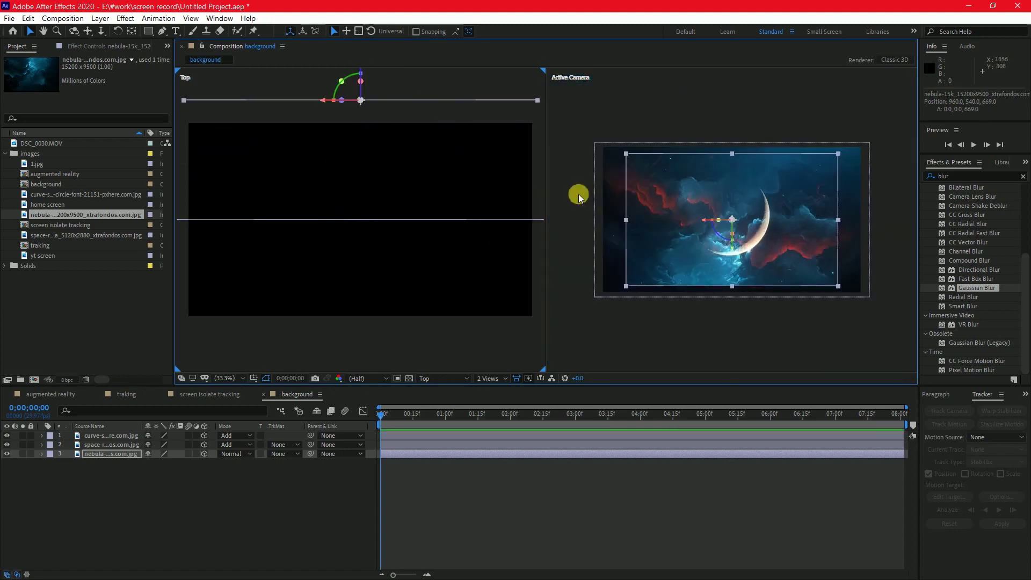
drag(623, 289, 569, 309)
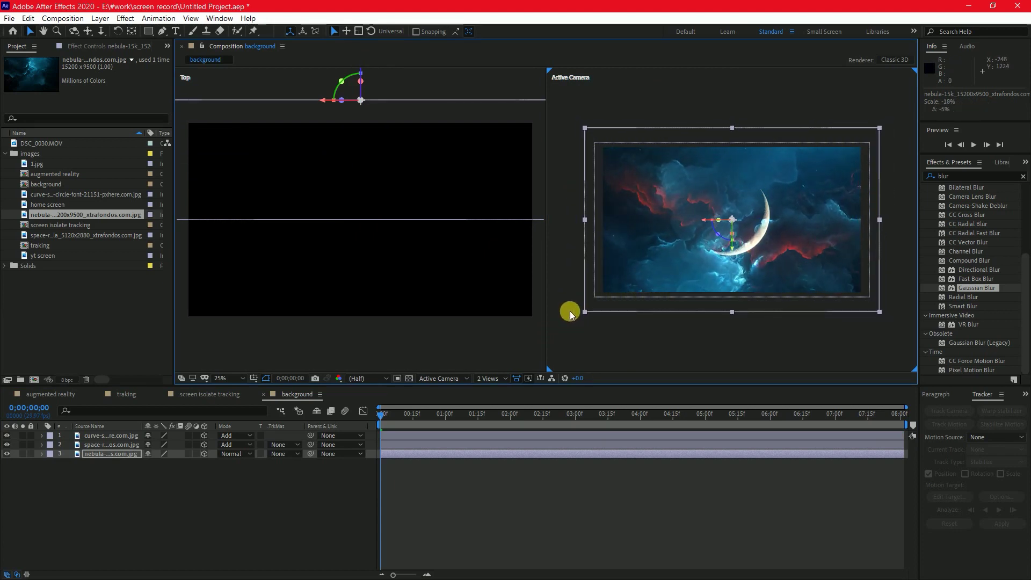
Move the moon layer slightly back and the space red nebula layer to Z 366, scaling the red nebula to 48%.
click(344, 219)
drag(360, 256, 362, 191)
key(ctrl+Down)
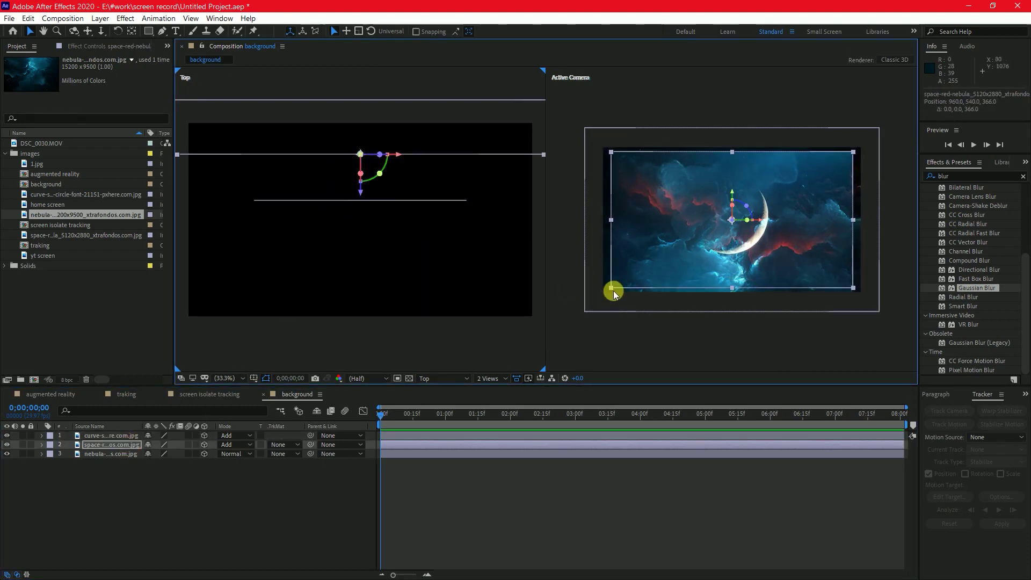
drag(610, 290, 588, 301)
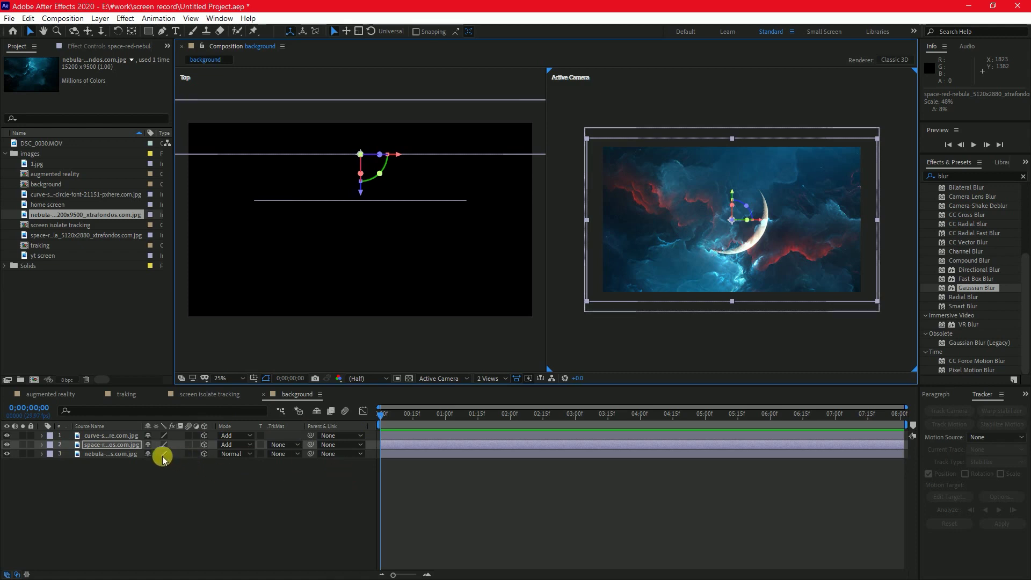
Add the background composition above Track Solid 1 in the traking composition as a 3D layer parented to Track Solid 1.
click(127, 397)
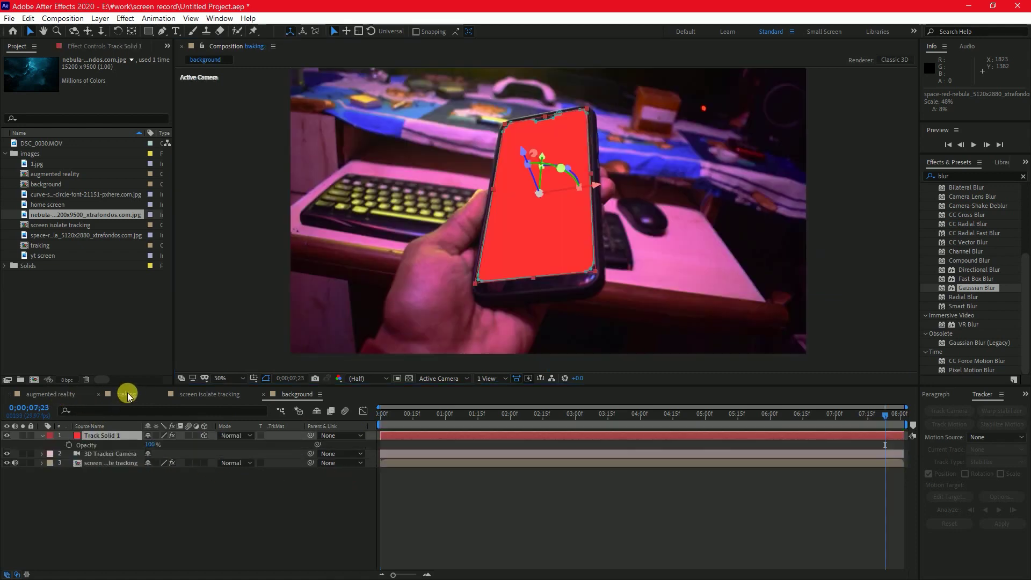
click(99, 495)
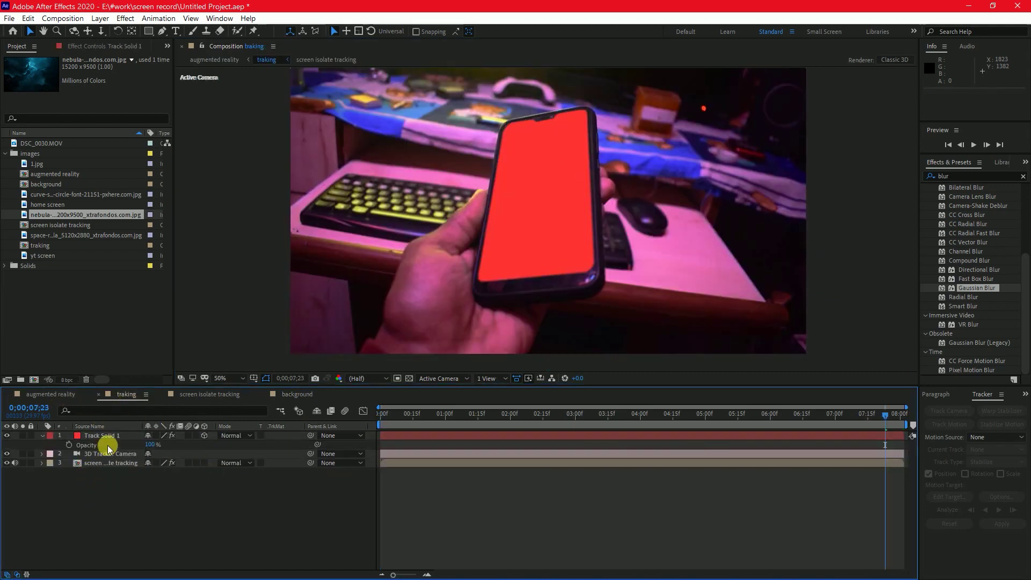
click(103, 436)
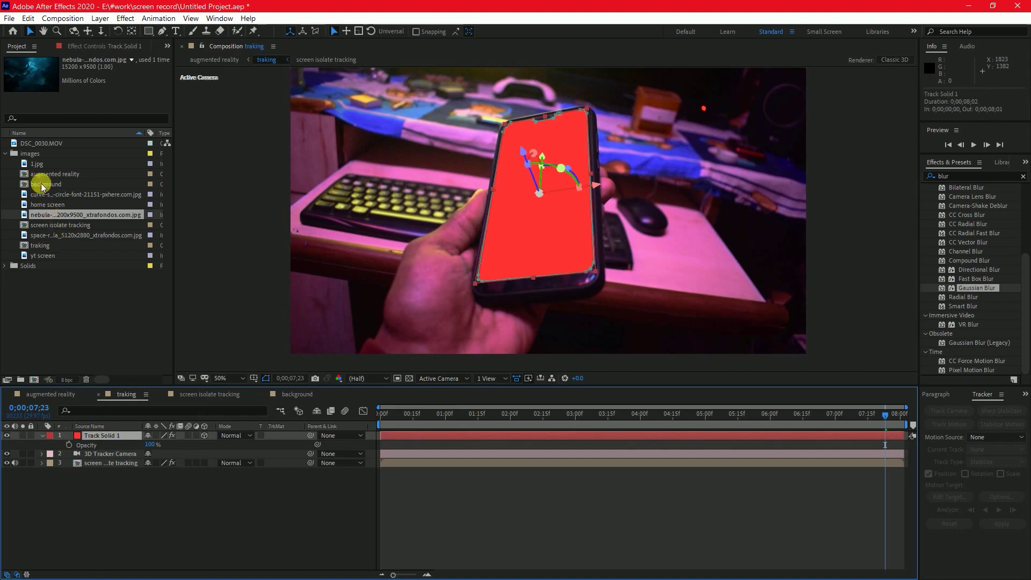
drag(43, 185, 112, 437)
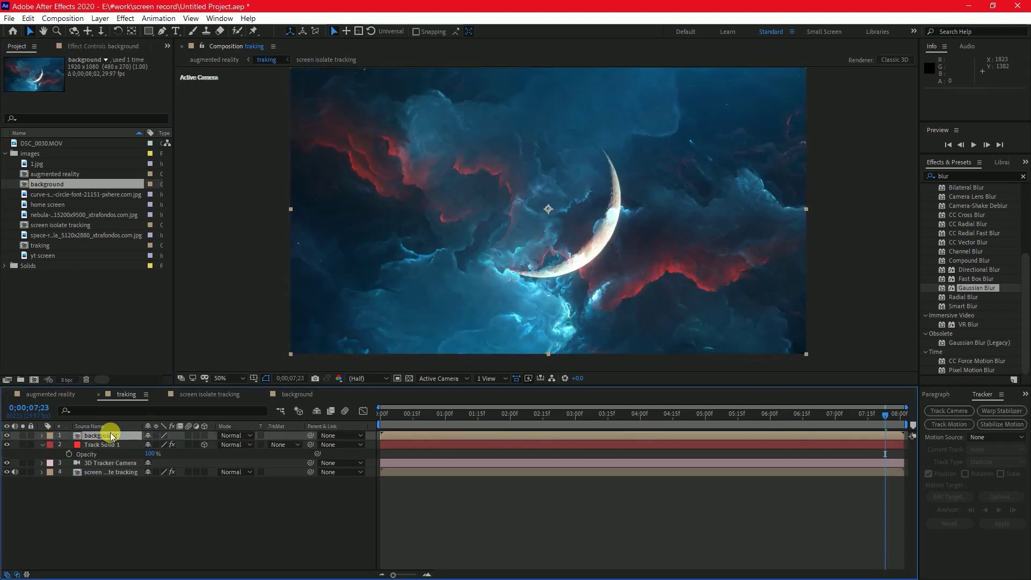
click(205, 435)
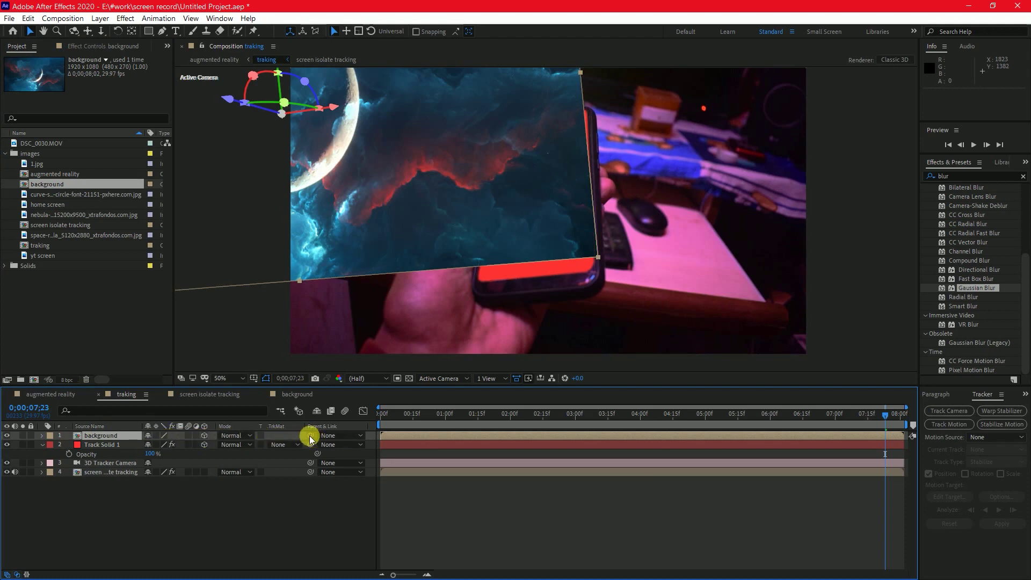
drag(310, 436, 104, 450)
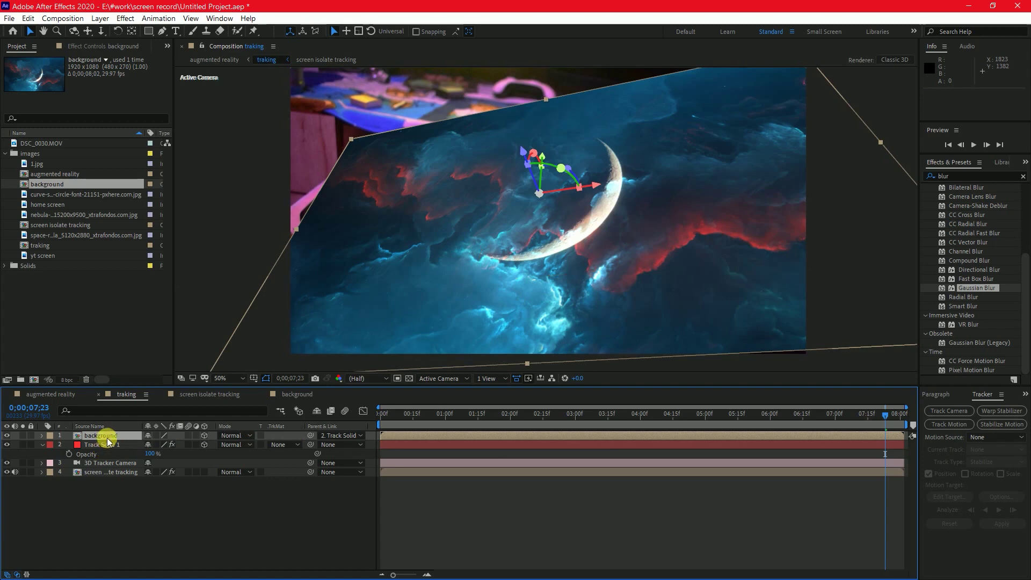
Scale the background layer to 41, 38, 36%, orient it 90° about Z and shift it up to cover the phone screen.
key(s)
drag(184, 449, 214, 432)
key(r)
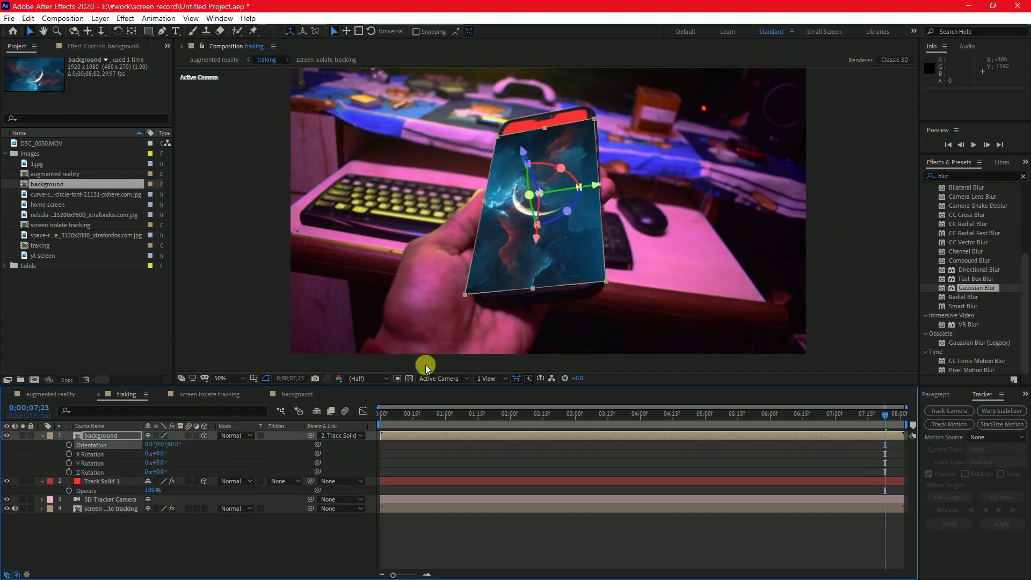
drag(535, 237, 534, 209)
drag(579, 171, 583, 171)
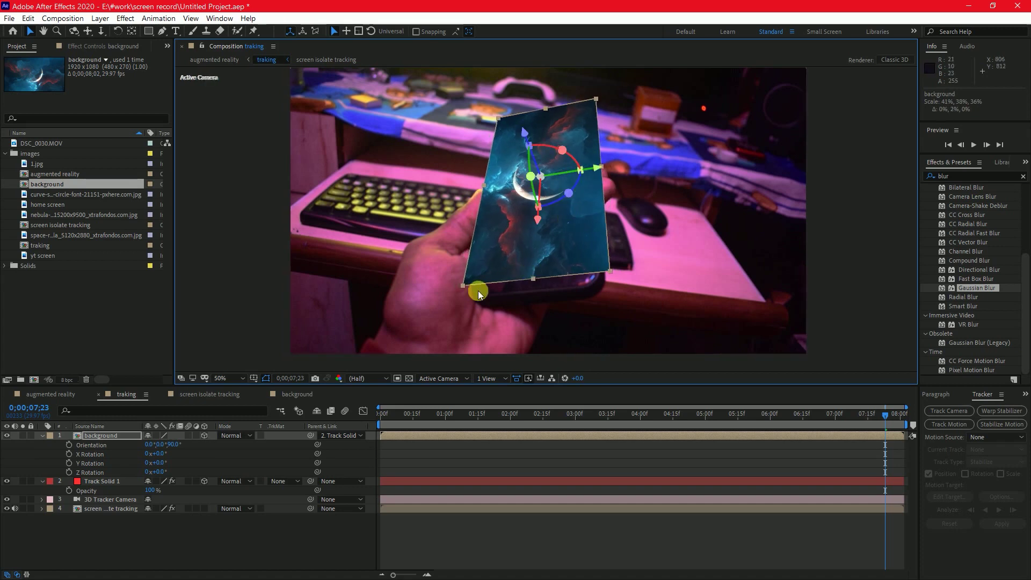
Place the background layer directly below Track Solid 1 and use the solid as its alpha track matte.
click(109, 436)
drag(101, 437, 103, 488)
click(104, 436)
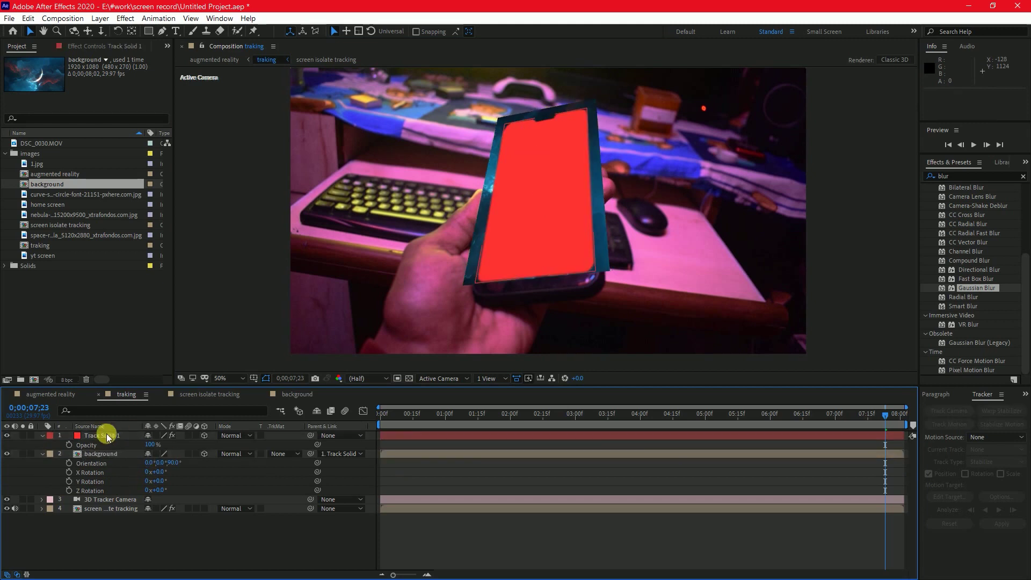
click(279, 454)
click(294, 481)
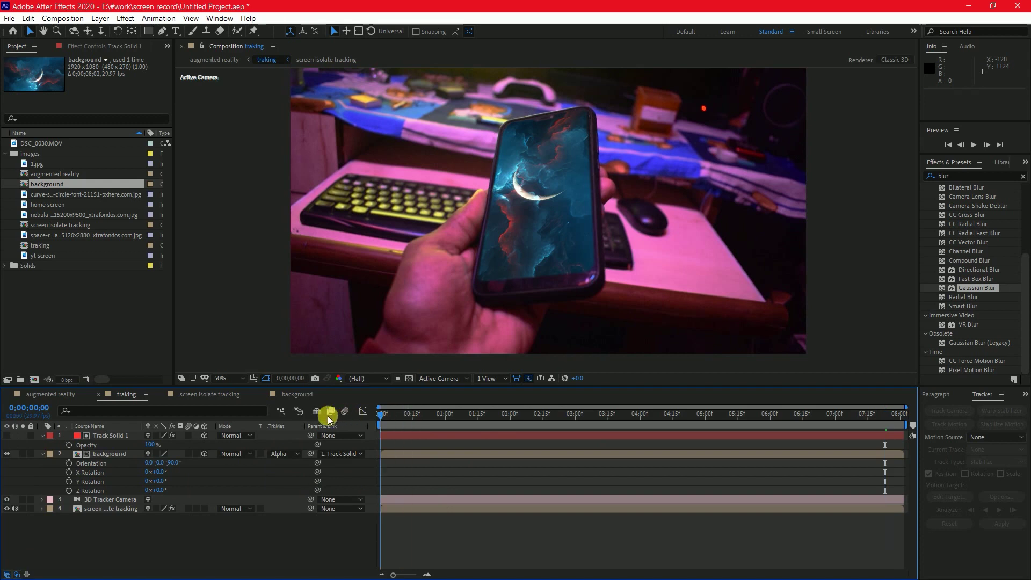
Preview the composite from the start and enable Collapse Transformations on the background layer for visible depth.
key(Home)
key(v)
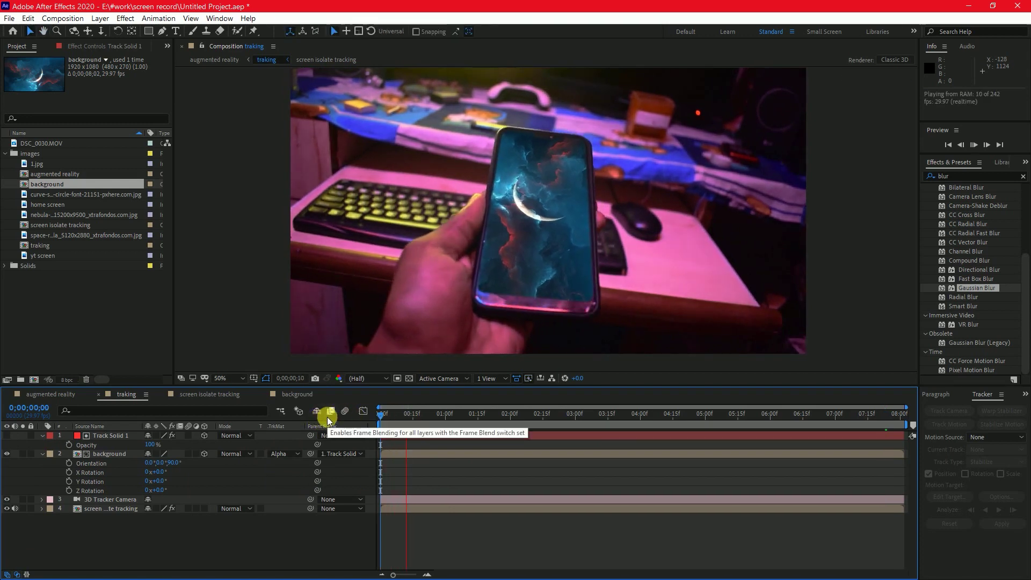
key(space)
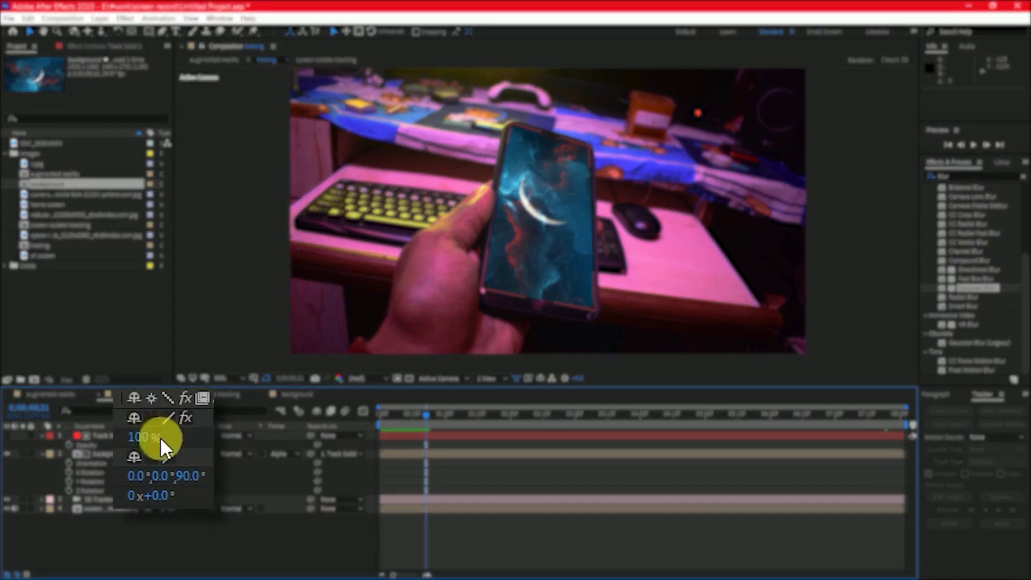
click(151, 458)
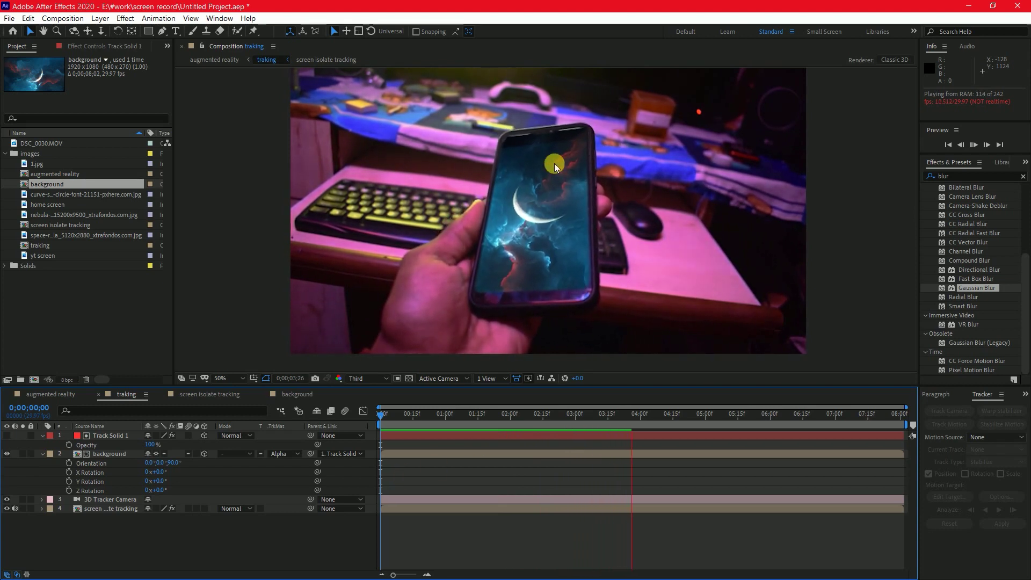
key(space)
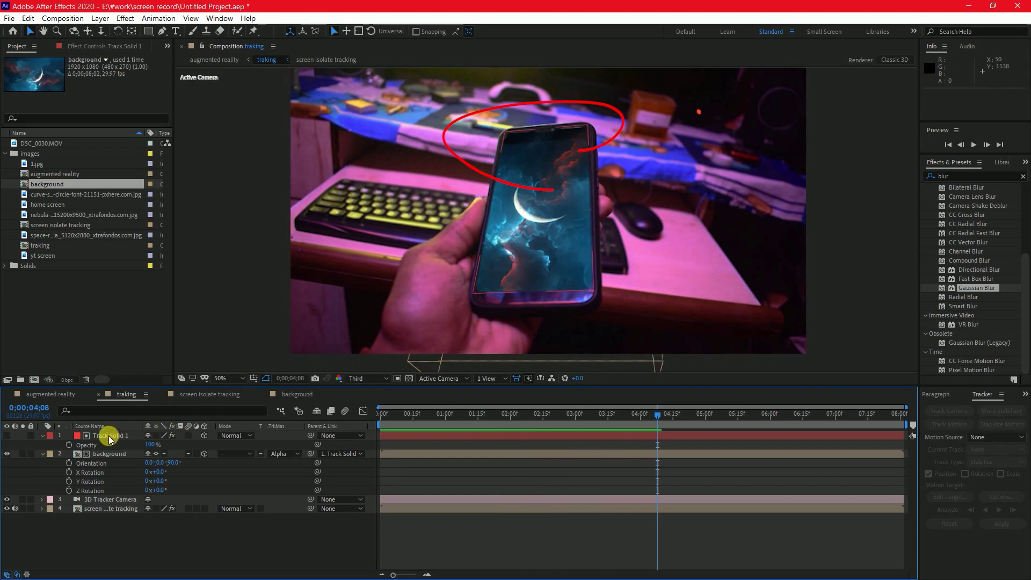
Enlarge the blue and red nebula layers in the background composition, and preview the result in the traking composition.
click(109, 454)
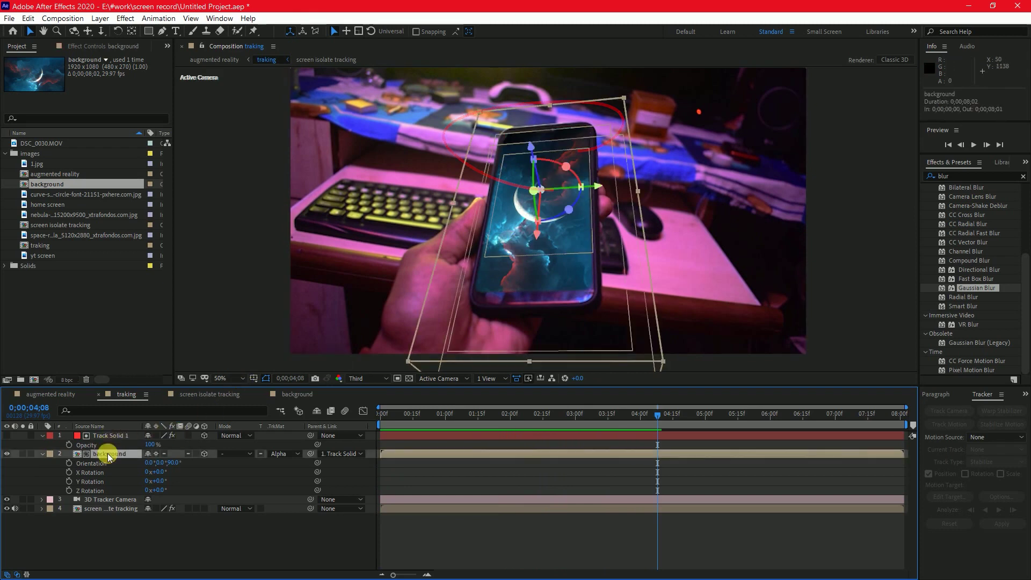
click(299, 395)
click(450, 455)
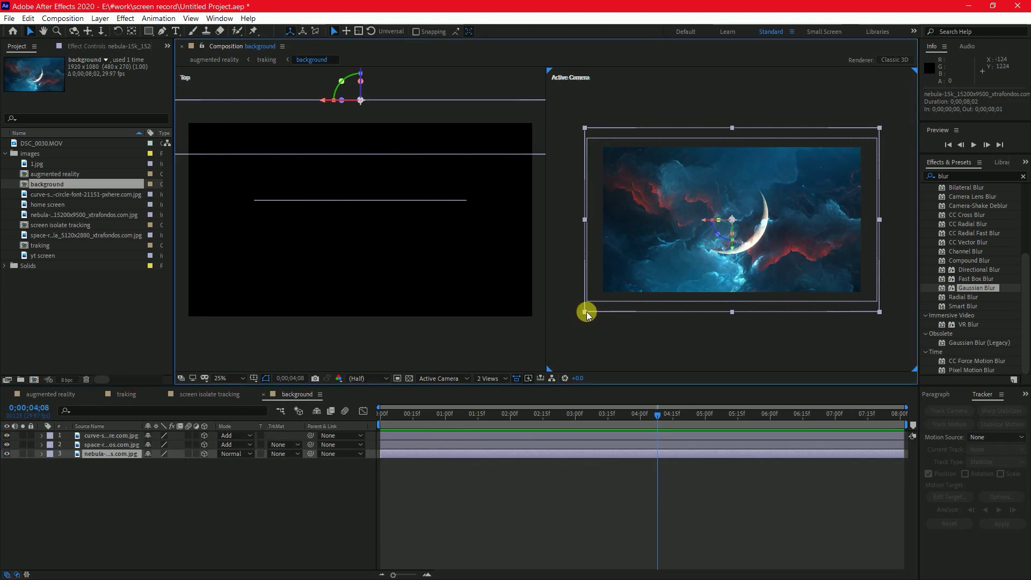
drag(586, 313, 556, 326)
click(112, 445)
click(126, 394)
key(space)
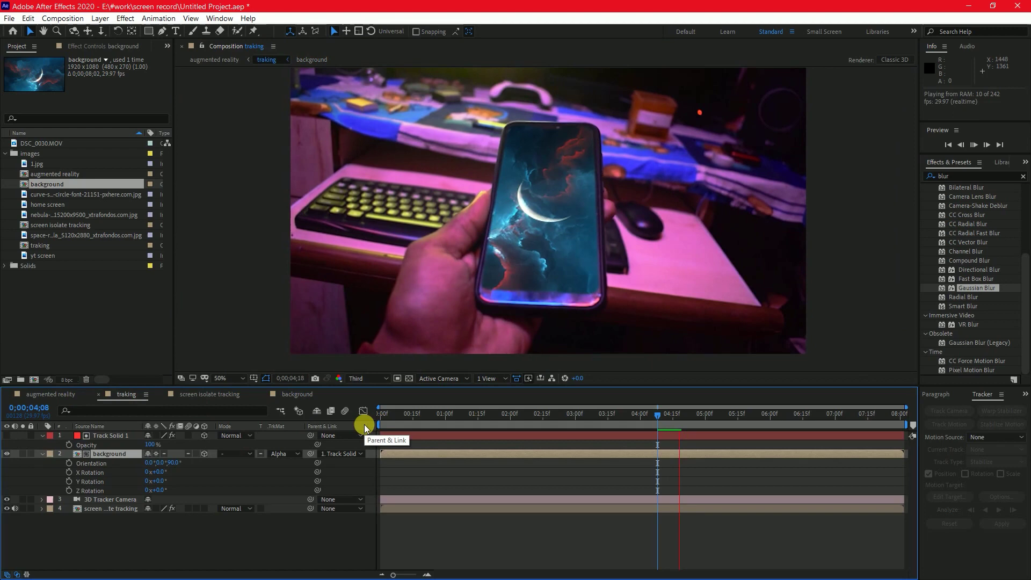
Shrink the moon layer in the background composition and play the traking composition through from the start.
click(297, 394)
click(751, 292)
click(361, 200)
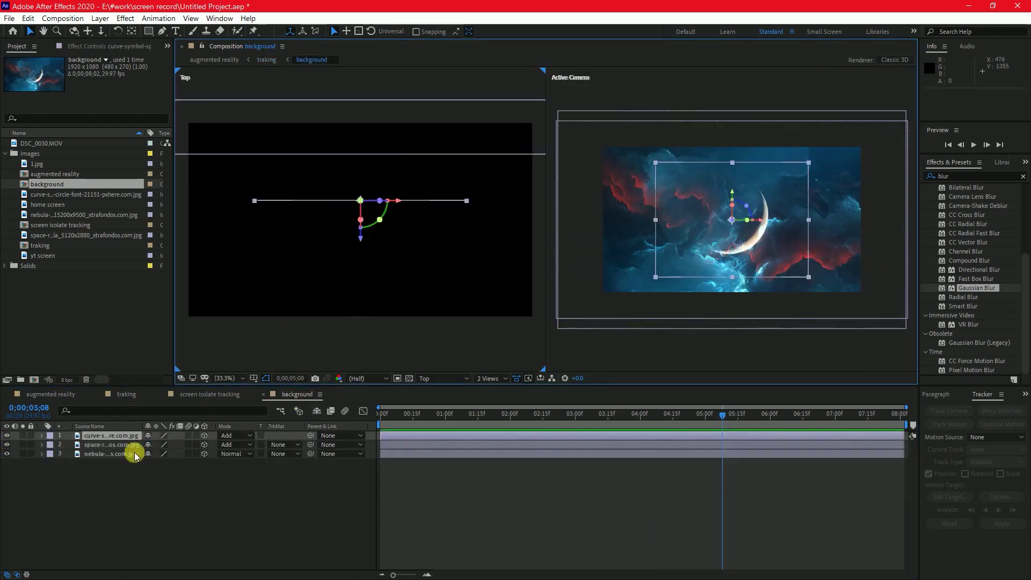
drag(655, 277, 682, 253)
click(122, 396)
key(space)
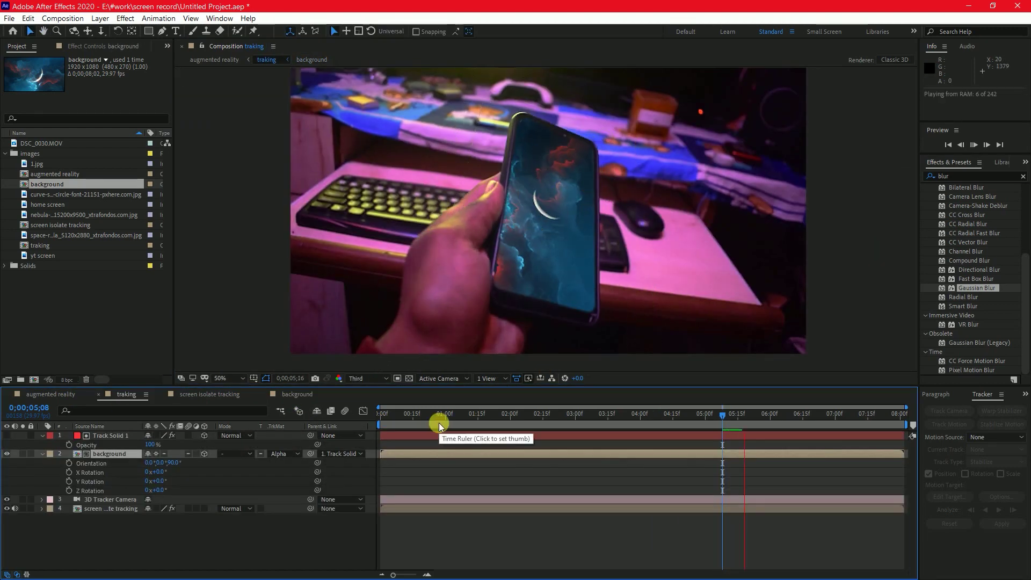
click(381, 416)
key(space)
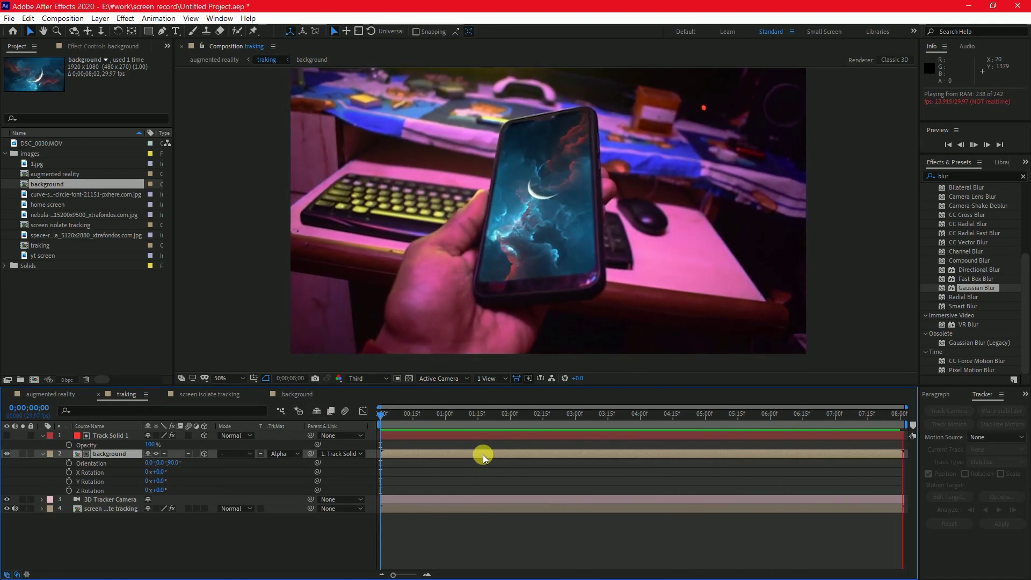
click(483, 455)
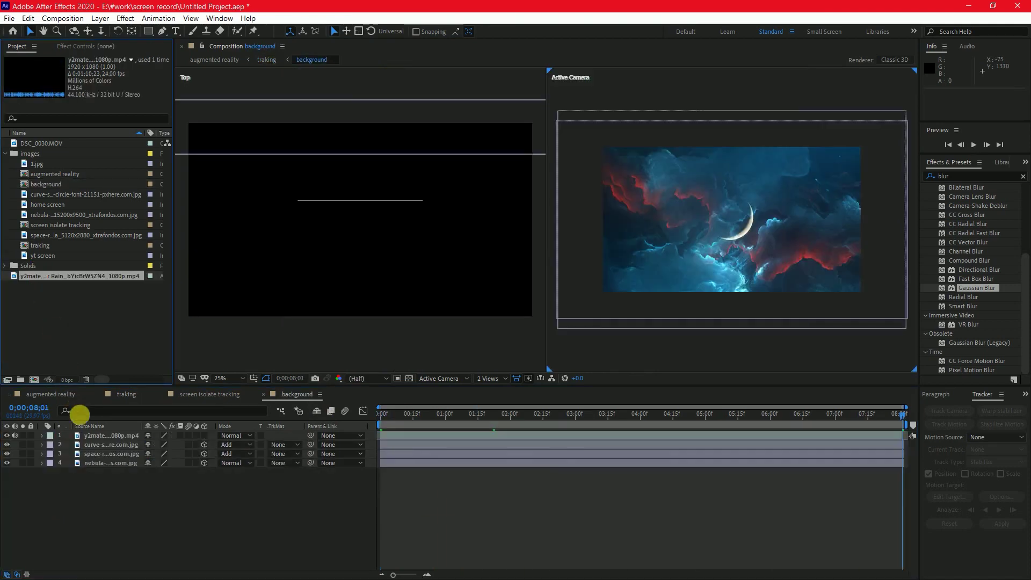
Add the green-screen shooting stars clip as the top layer of the background composition and go to 0;00;00;27.
click(100, 438)
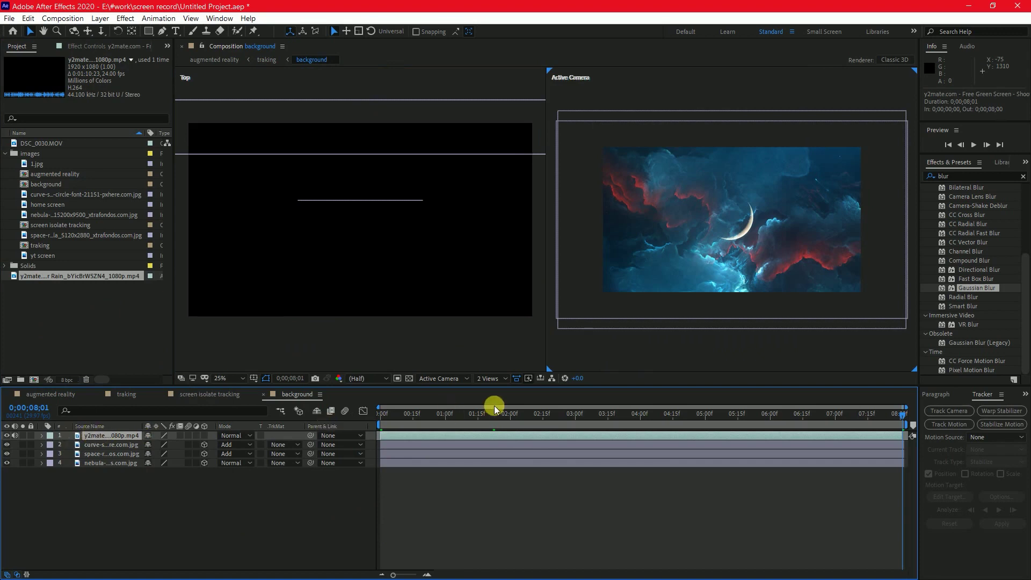
drag(386, 417, 439, 417)
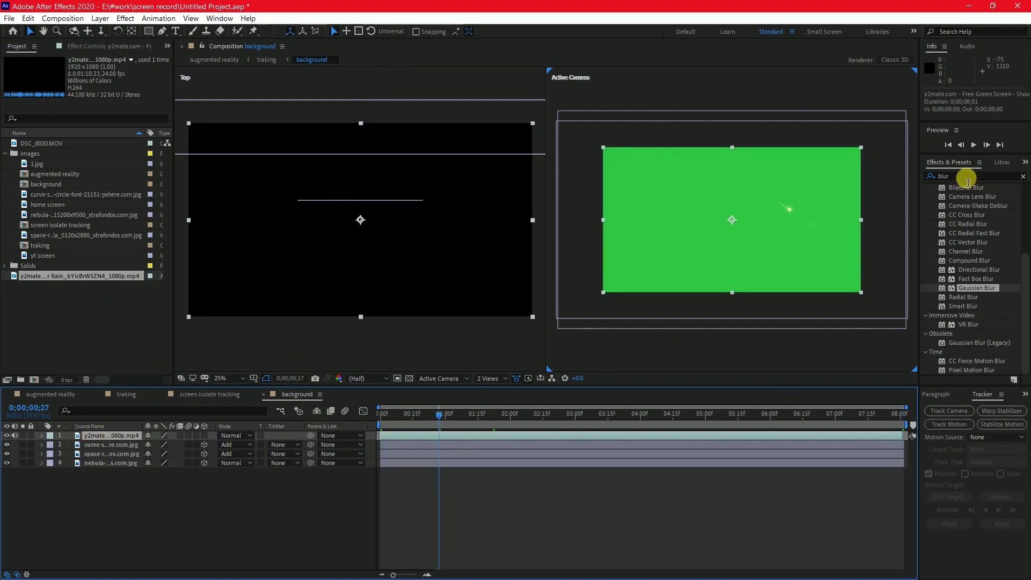
Key out the shooting stars clip's green with Keylight (1.2) and make the layer 3D.
drag(967, 176, 802, 176)
text(key)
drag(967, 297, 135, 436)
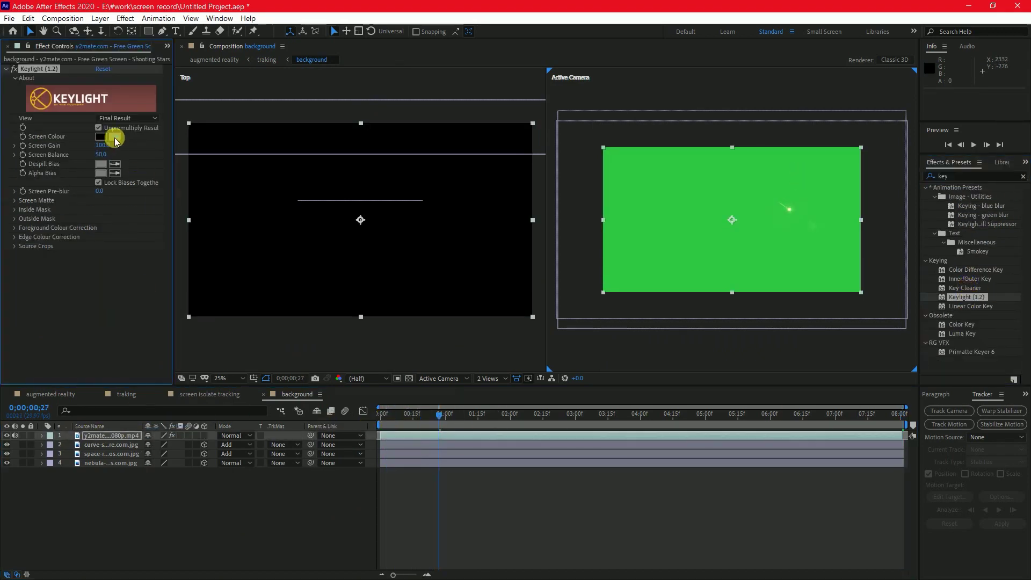
click(204, 436)
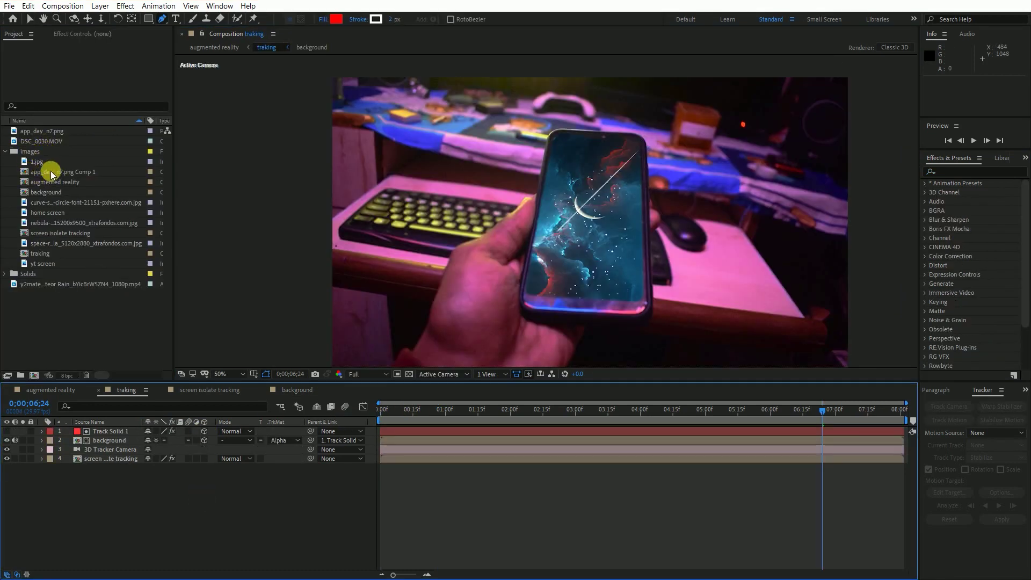
Add app_day_n7.png Comp 1 as the top layer of the traking composition.
click(53, 173)
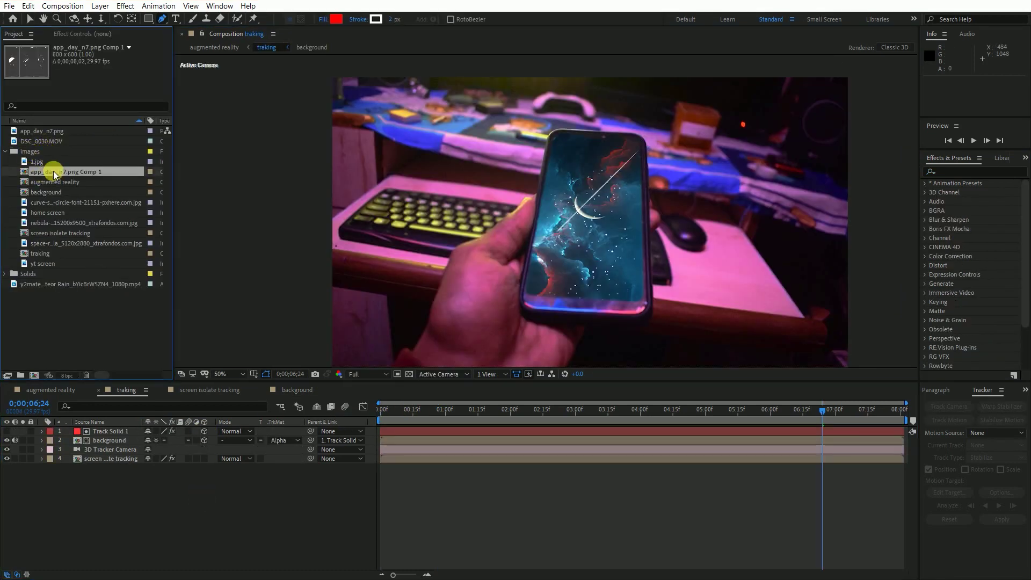
drag(54, 175, 98, 432)
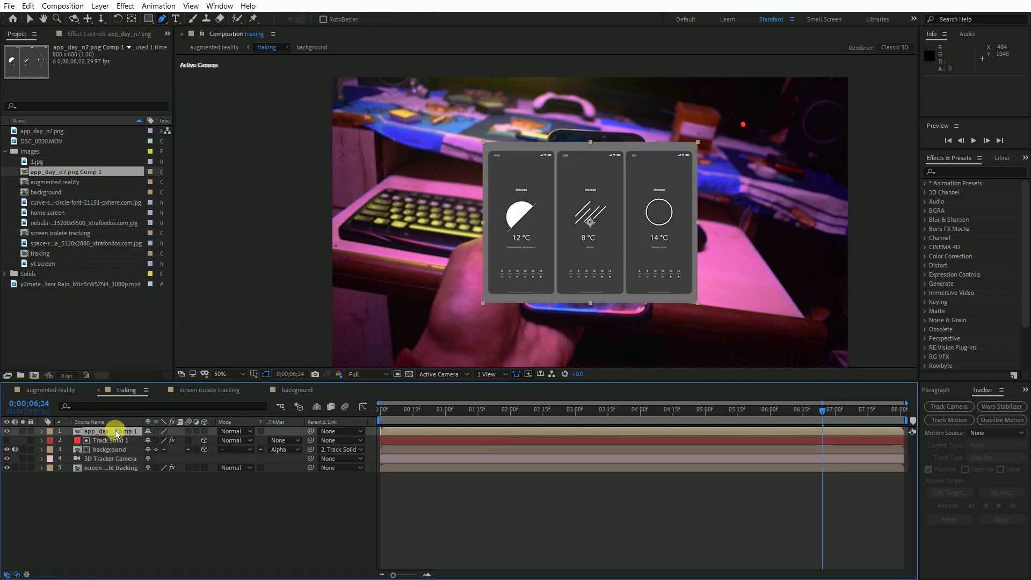
Draw a closed Pen mask with rounded corners around the 12 °C weather screen on the app_day_n7.png Comp 1 layer.
scroll(494, 156, up, 3)
drag(344, 108, 506, 301)
click(379, 208)
drag(344, 237, 342, 258)
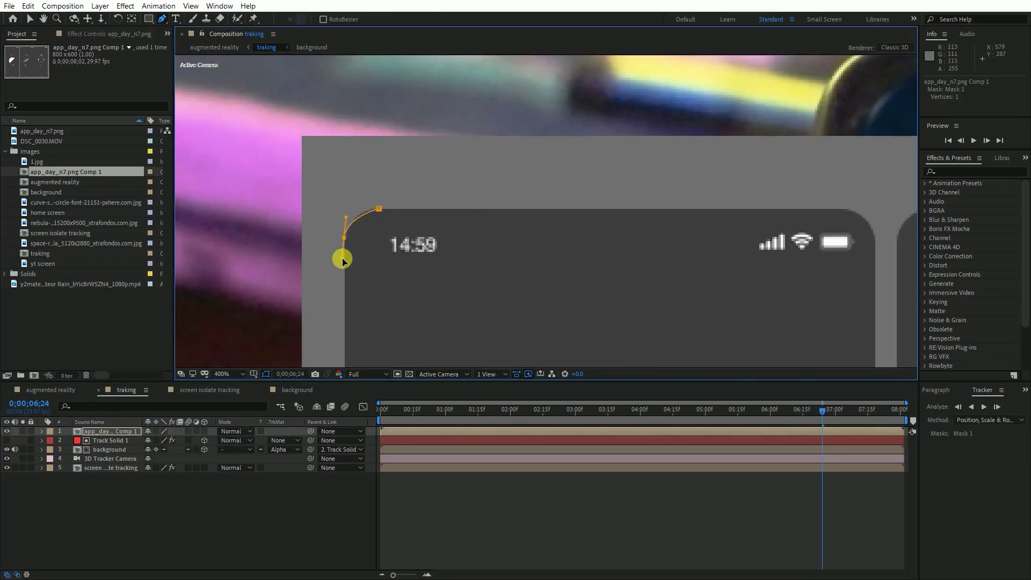
drag(444, 284, 462, 59)
click(382, 239)
drag(409, 265, 430, 266)
drag(845, 285, 635, 292)
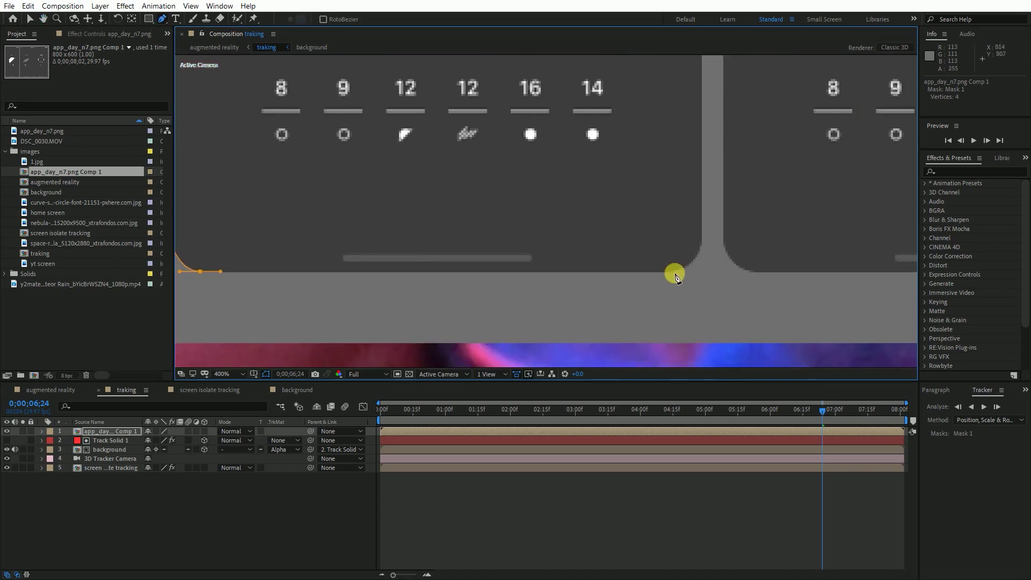
click(675, 272)
drag(703, 246, 704, 228)
scroll(656, 194, down, 1)
drag(635, 131, 639, 568)
click(627, 121)
mouse_move(613, 106)
mouse_down()
mouse_move(600, 109)
mouse_move(615, 106)
mouse_up()
click(379, 106)
scroll(401, 101, down, 1)
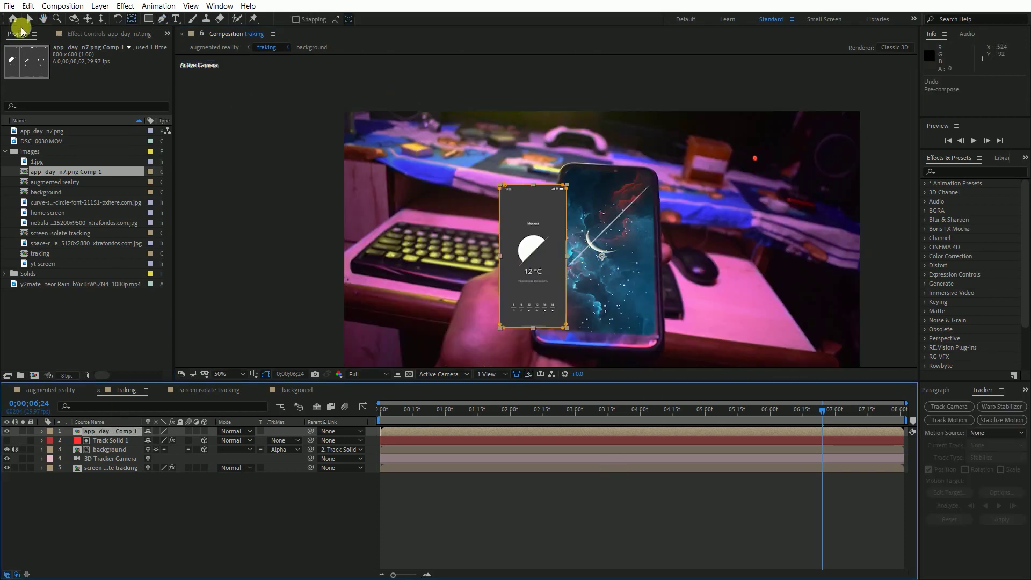
Position the weather screen layer over the phone, make it 3D, and parent it to Track Solid 1.
click(555, 270)
drag(539, 277, 592, 278)
click(283, 355)
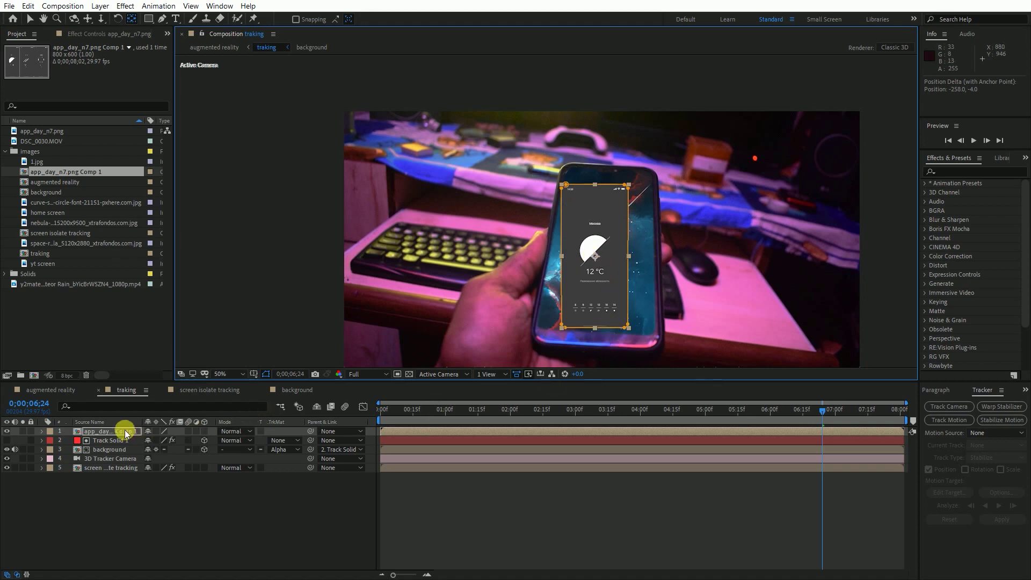
click(204, 433)
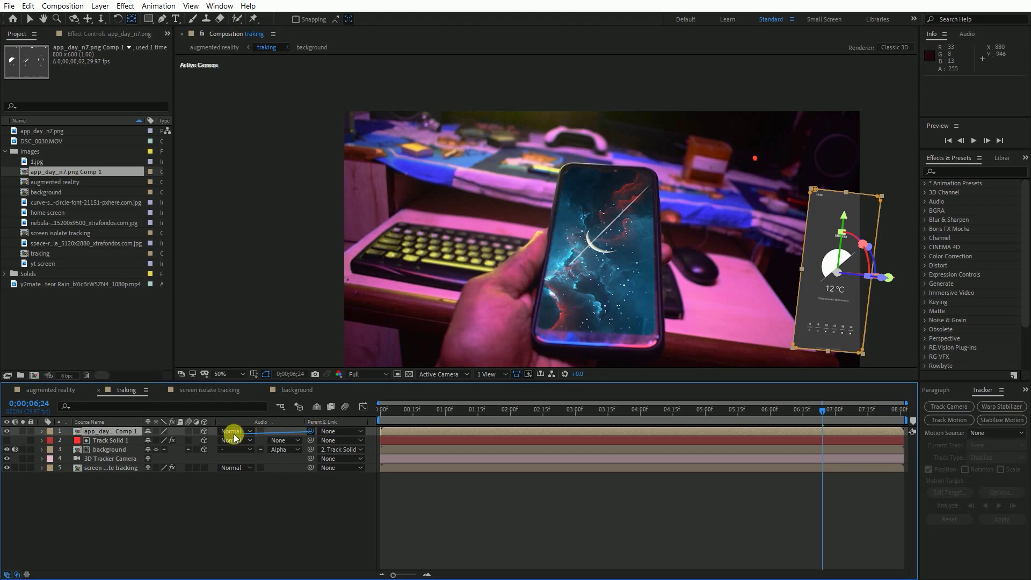
drag(122, 439, 117, 441)
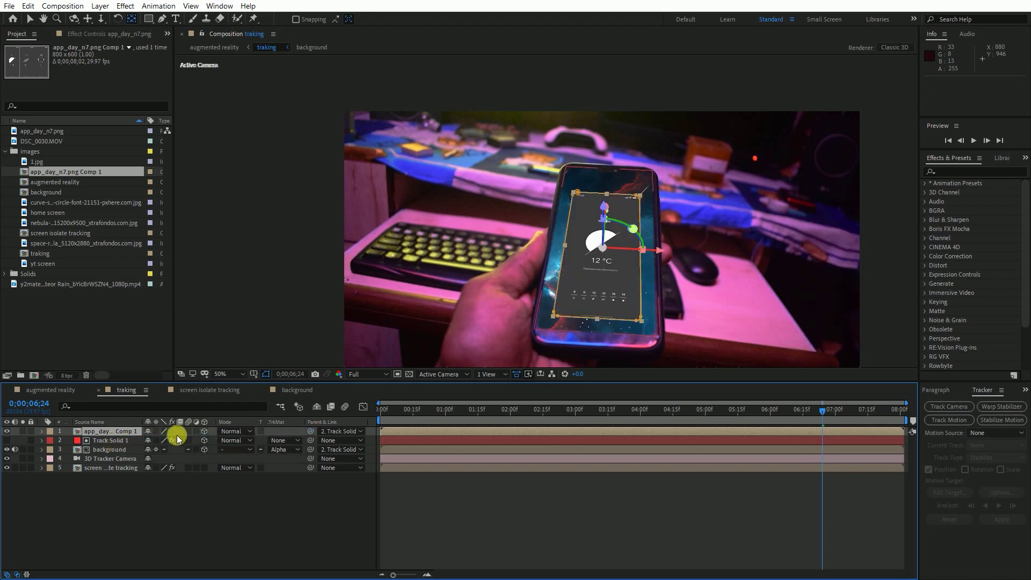
Set the weather screen layer's blending mode to Add and scale it up to cover the phone's screen.
click(231, 433)
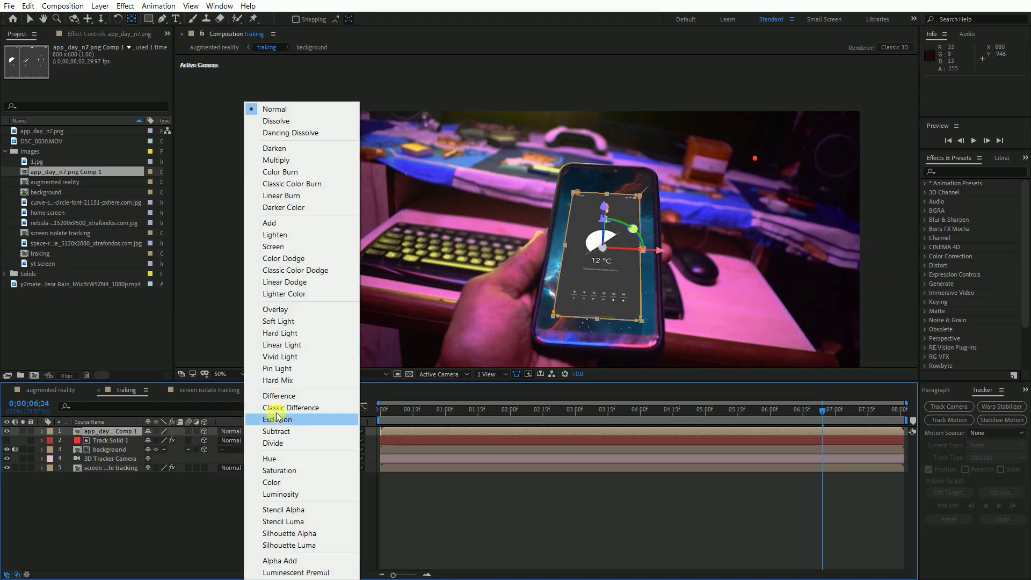
click(272, 223)
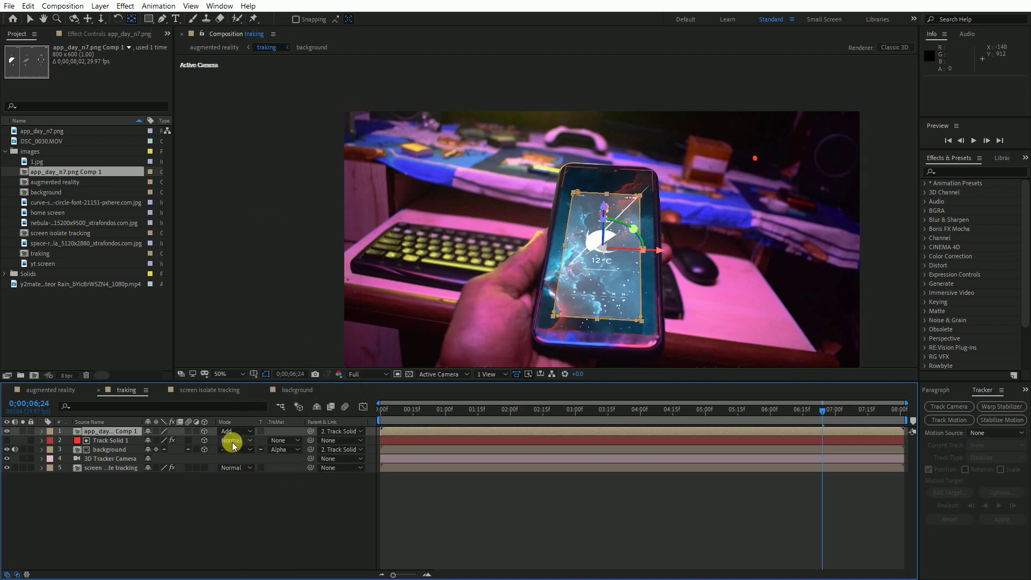
key(s)
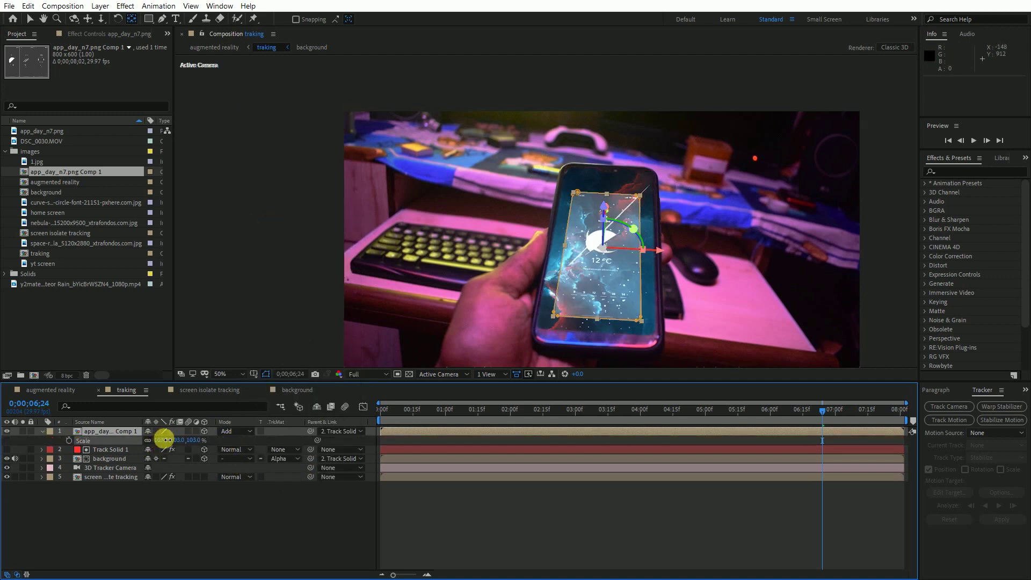
drag(168, 440, 181, 440)
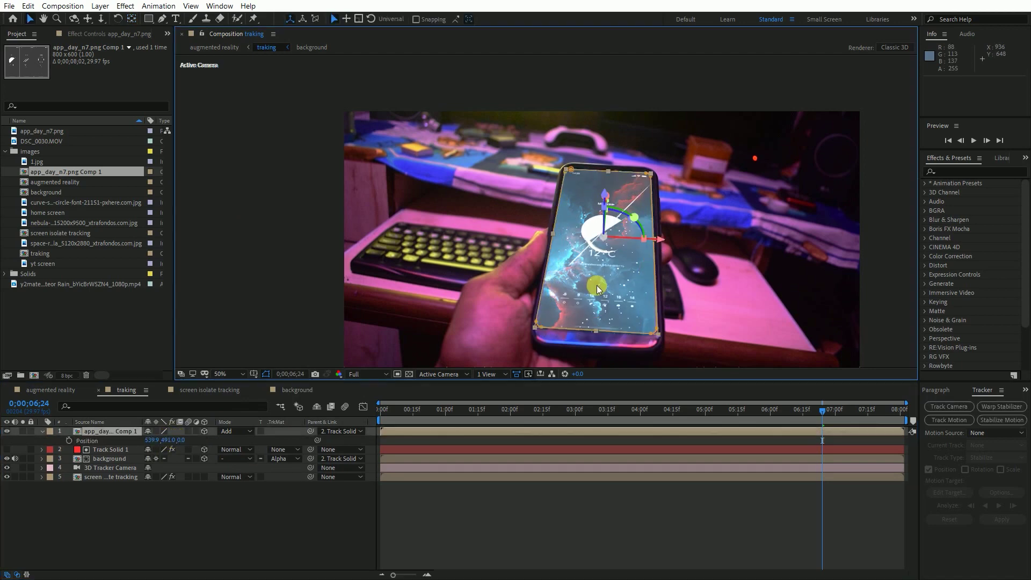
Move the weather screen along X to 913.2, beside the phone, and preview the composition from the start at Quarter resolution.
drag(660, 239, 759, 249)
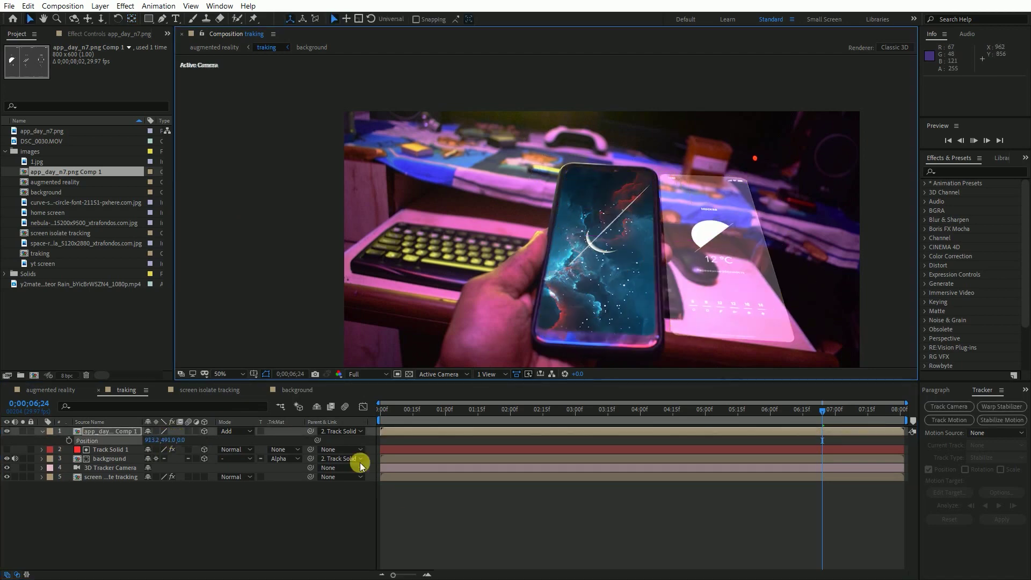
click(381, 409)
key(space)
click(368, 375)
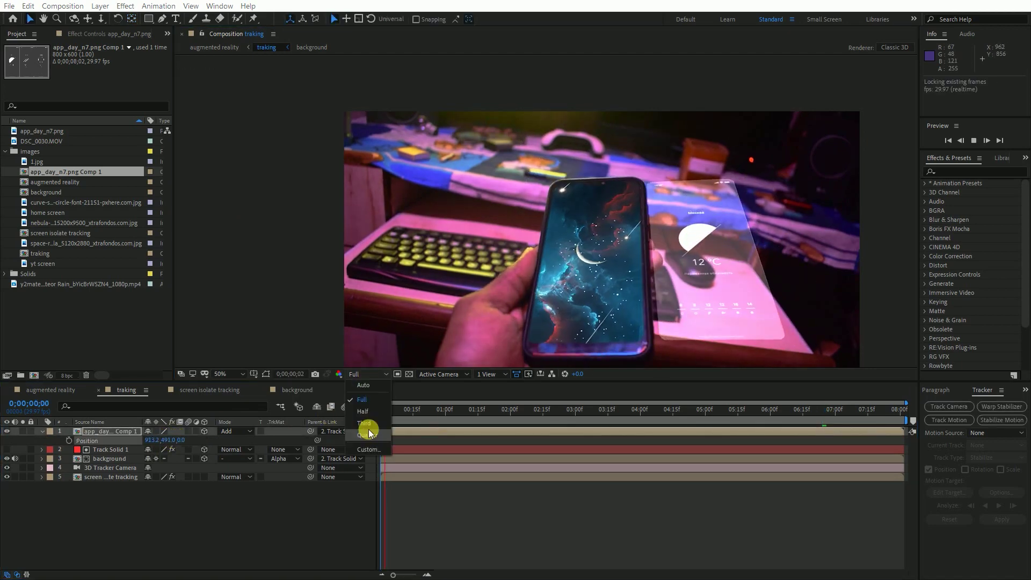
click(369, 433)
key(space)
Move the weather screen layer's anchor point to its edge nearest the phone with the Pan Behind tool.
drag(743, 287, 640, 292)
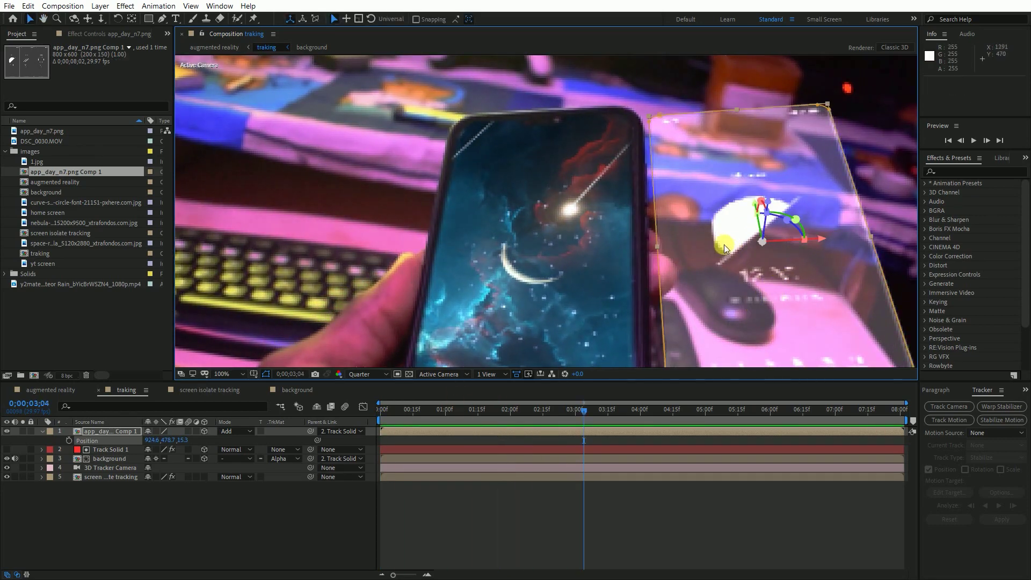
click(130, 21)
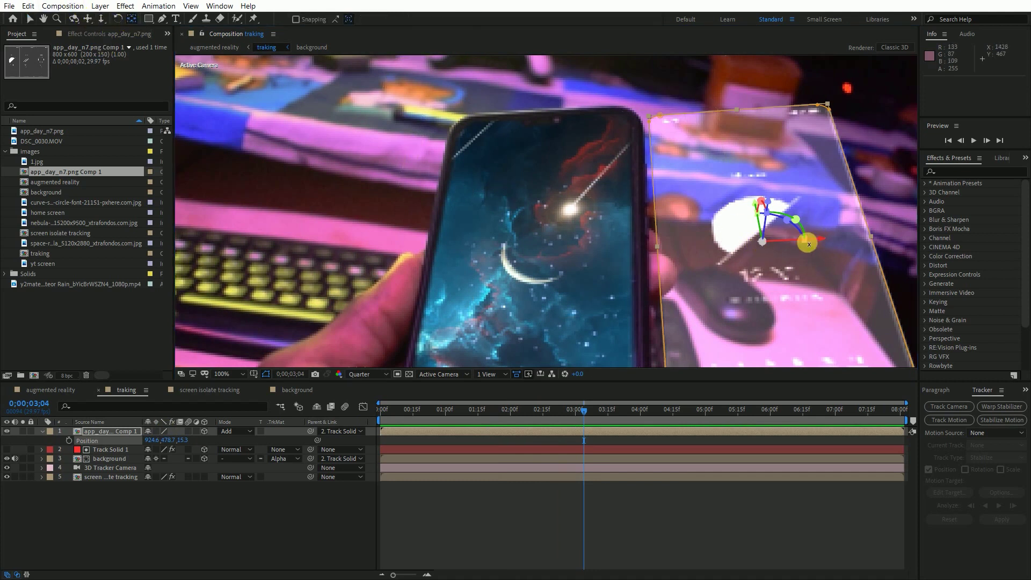
drag(824, 238, 749, 248)
key(ctrl+z)
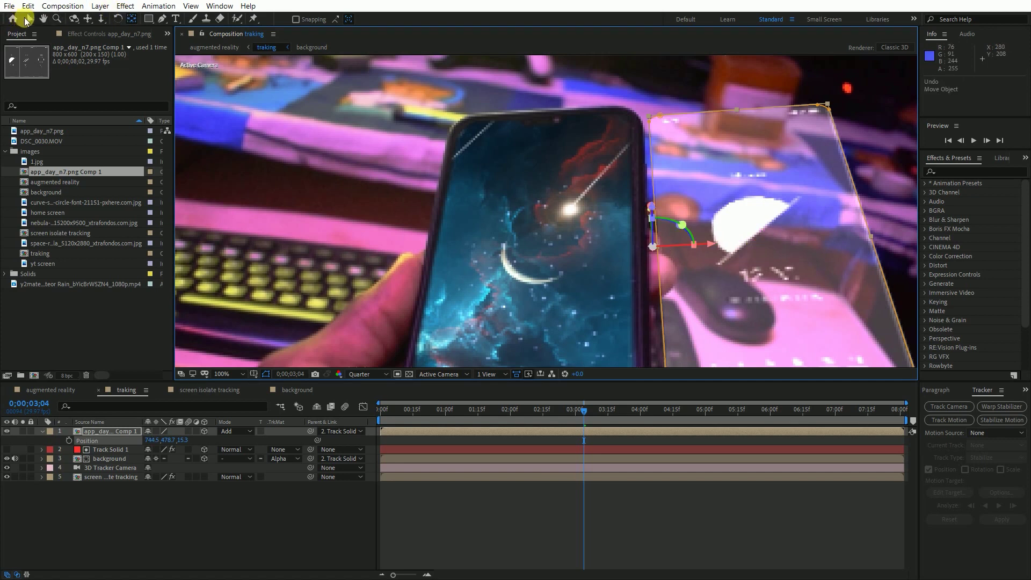
Rotate the weather screen about 27° around its Y axis and play back the composition.
click(28, 19)
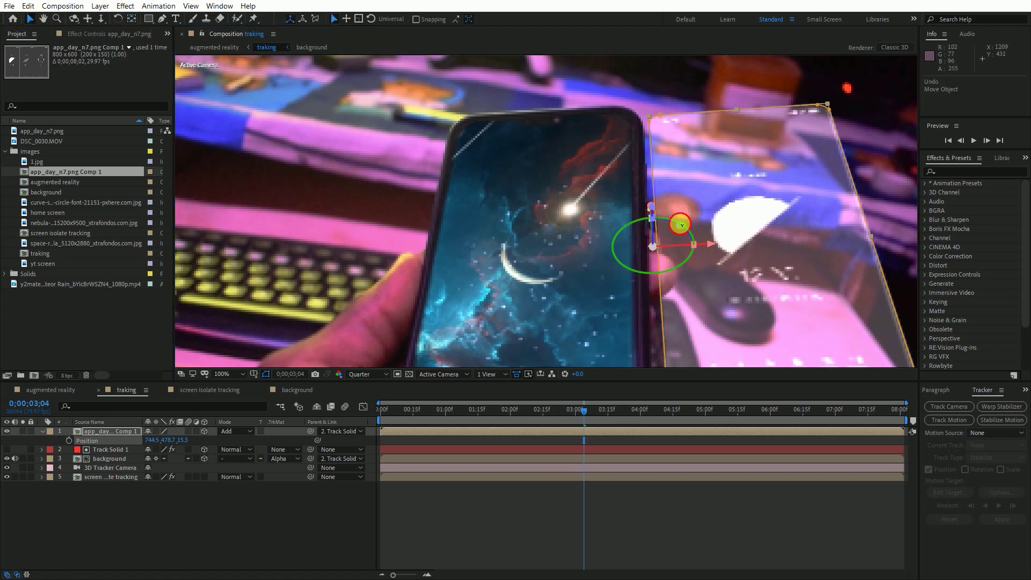
drag(681, 225, 661, 228)
key(comma)
key(comma)
click(411, 412)
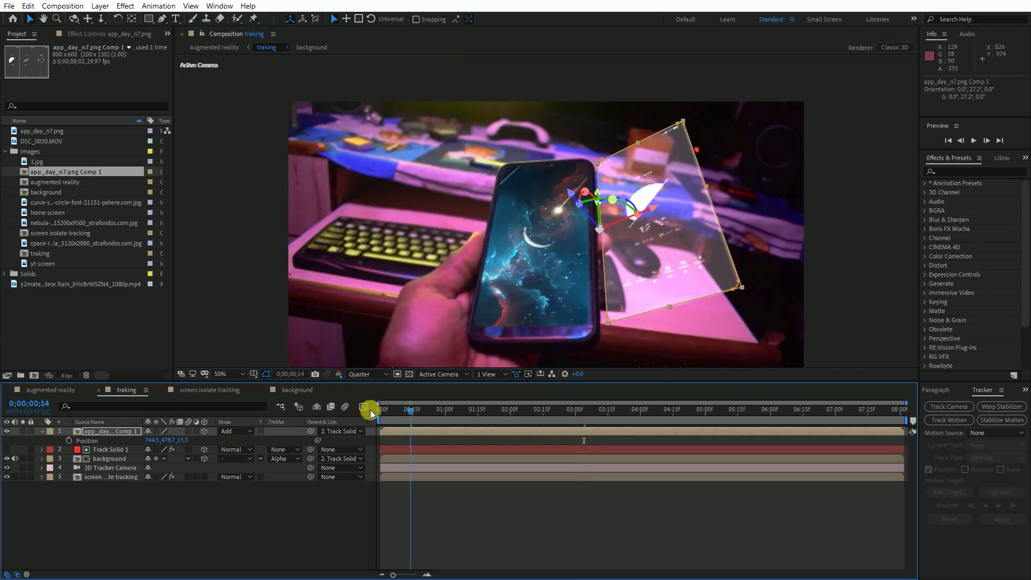
key(space)
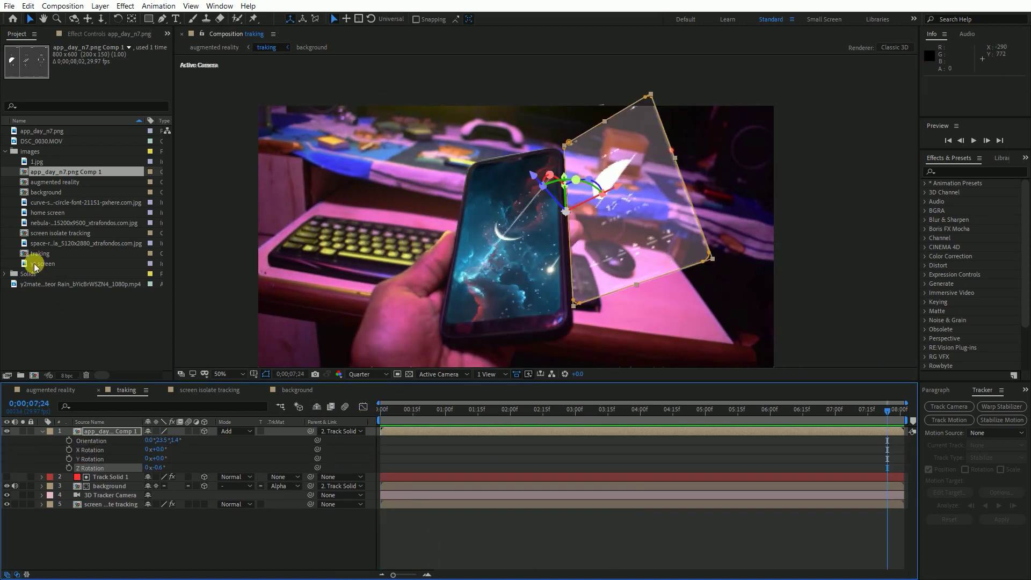
Add the home screen image as the top layer, scaled to 47.3% with the Add blending mode.
click(36, 264)
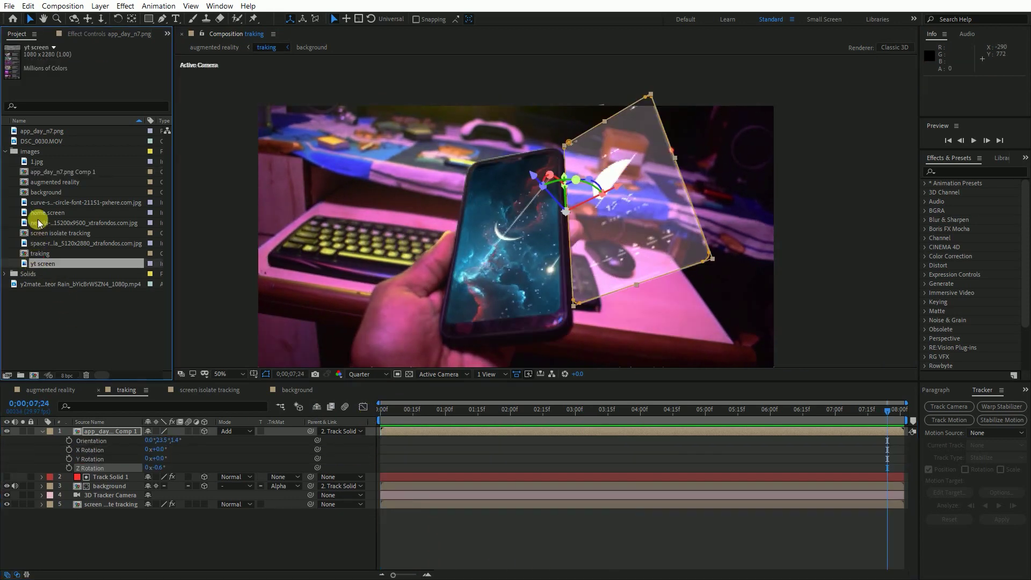
click(43, 214)
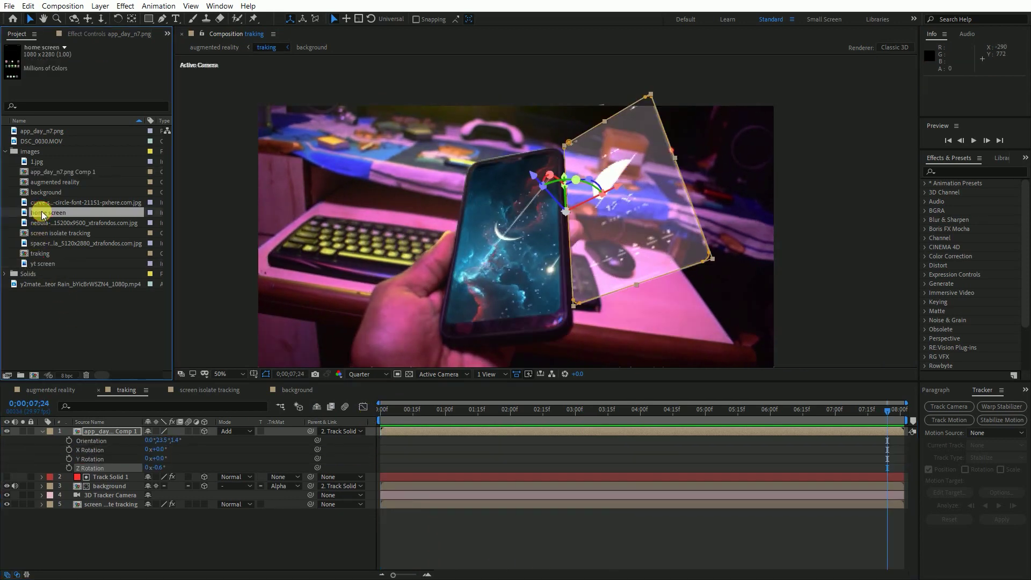
drag(42, 214, 97, 431)
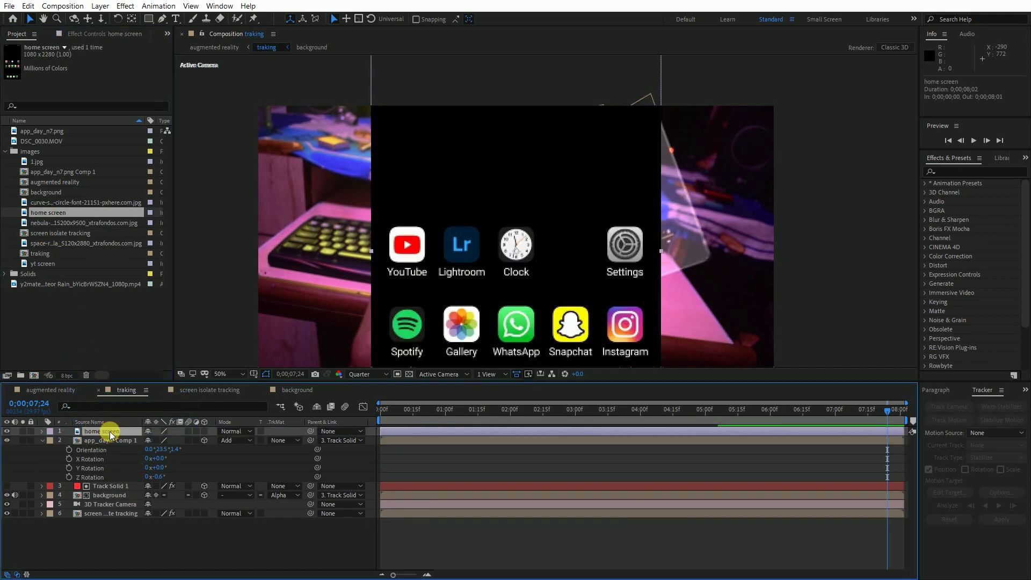
key(s)
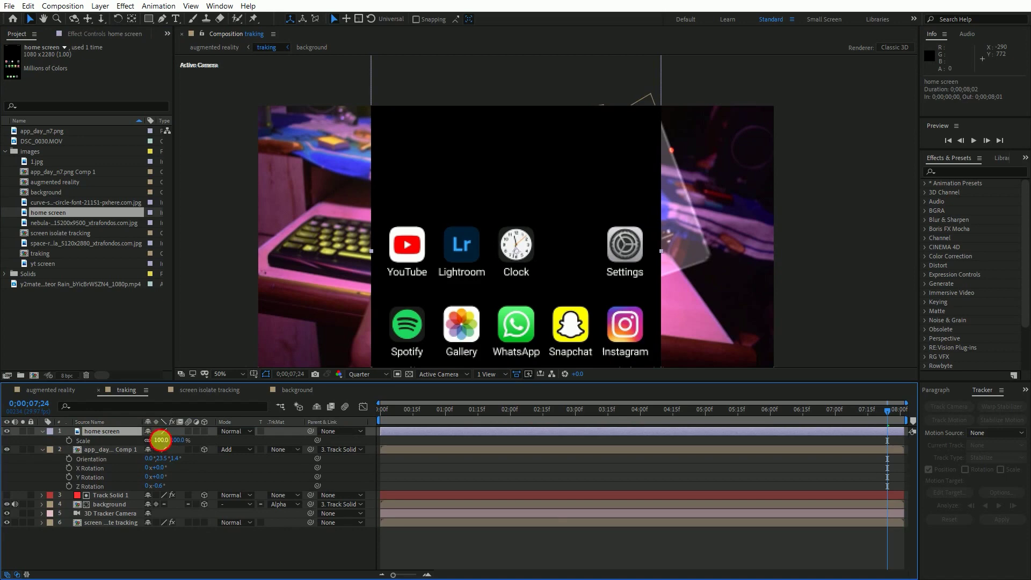
drag(161, 440, 108, 466)
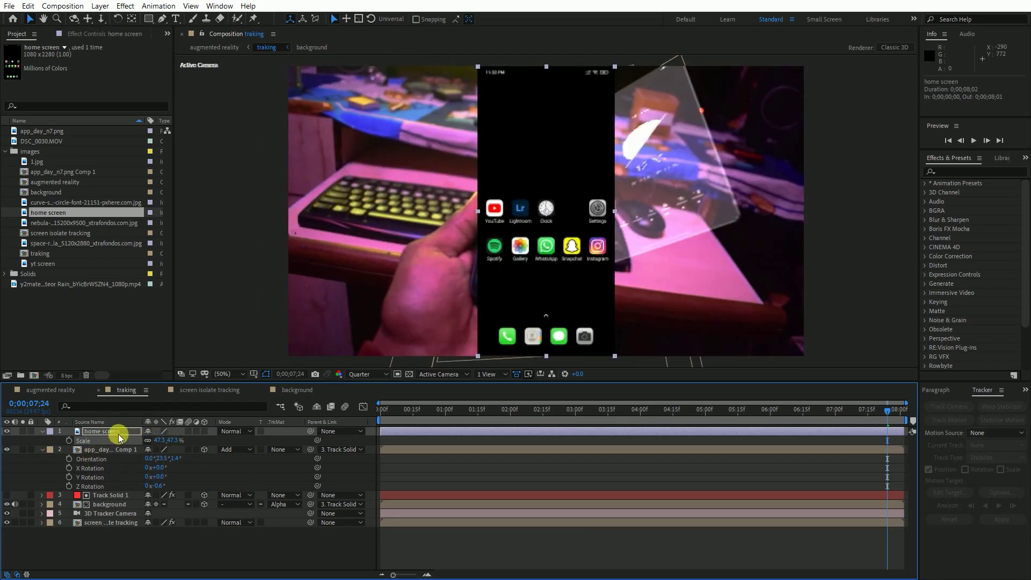
click(184, 429)
click(224, 433)
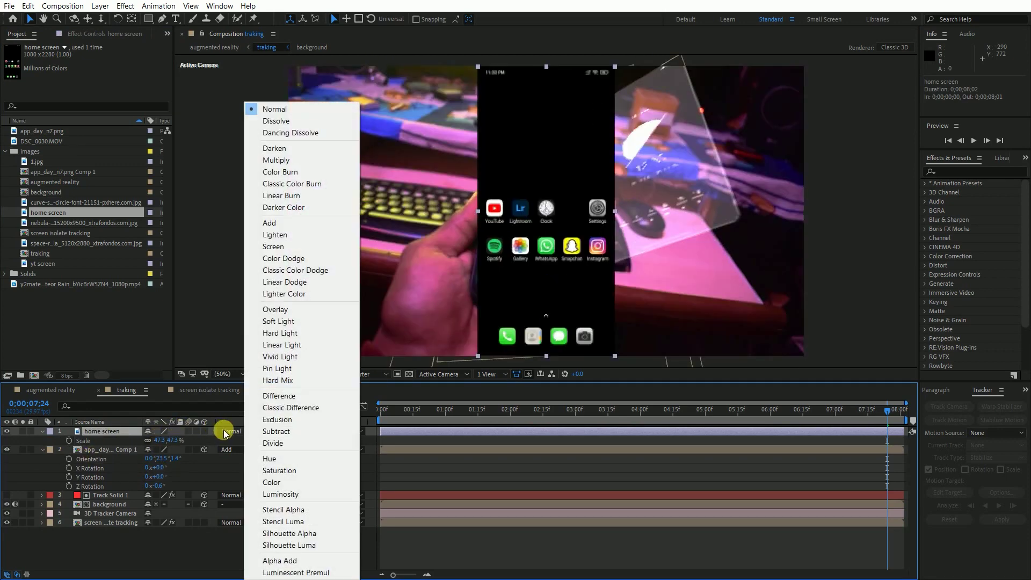
click(269, 224)
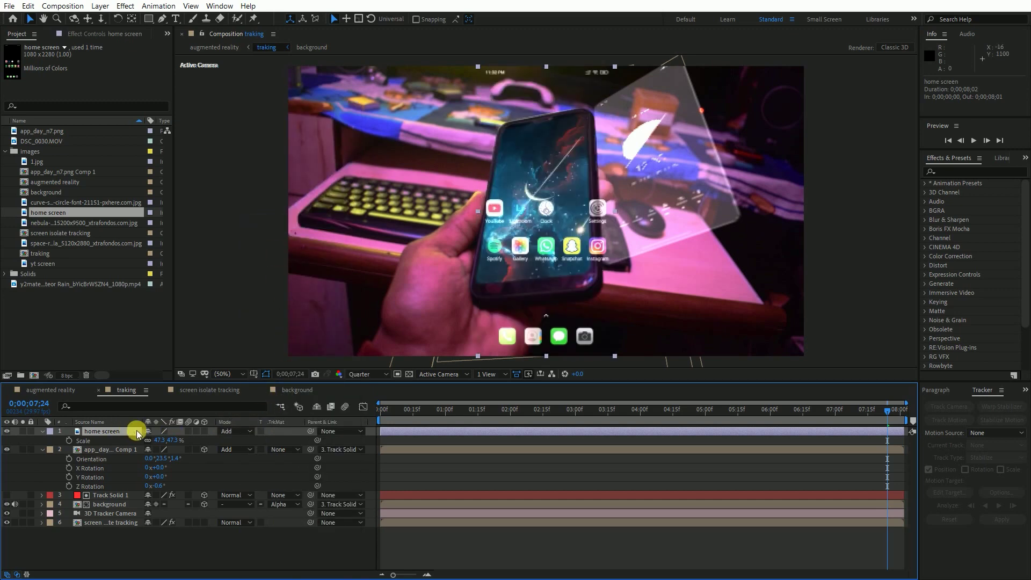
Go to 0;00;00;00, make the home screen layer 3D, and parent it to Track Solid 1.
drag(494, 427, 309, 417)
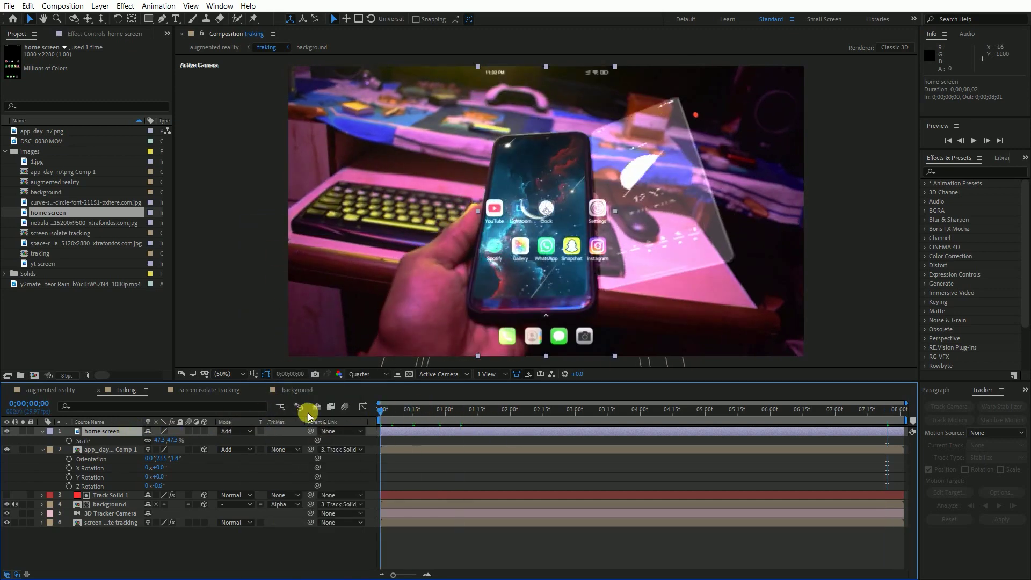
click(207, 431)
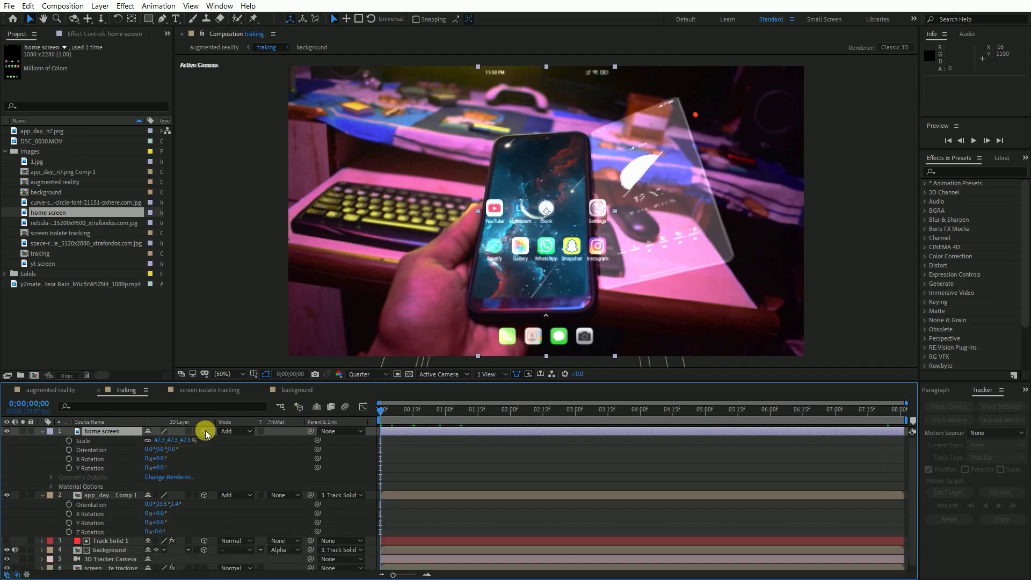
drag(315, 433, 104, 541)
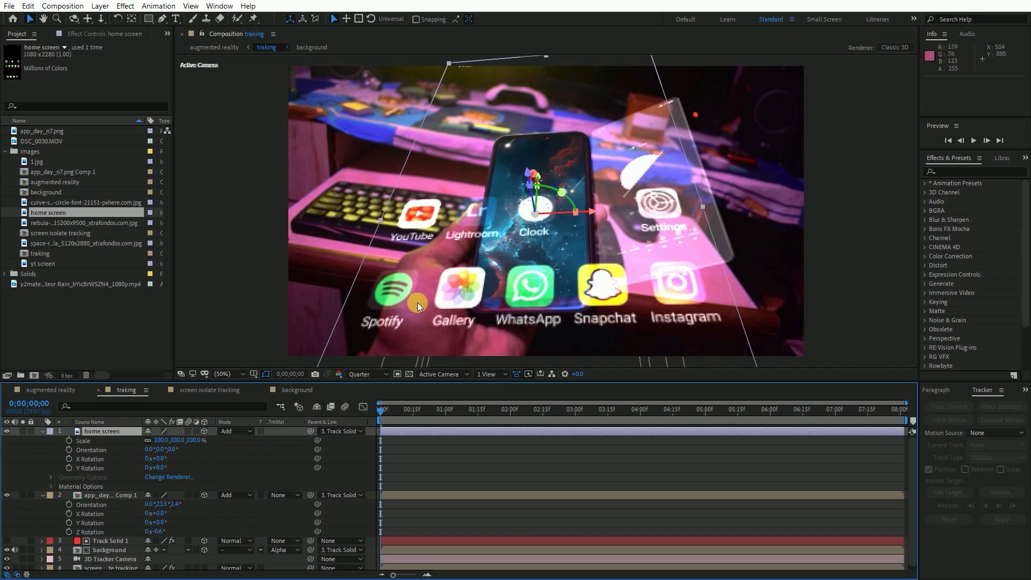
Scale the home screen layer to 32% and fit it on the phone's display at position 540.0, 486.1, -30.6.
drag(166, 441, 137, 447)
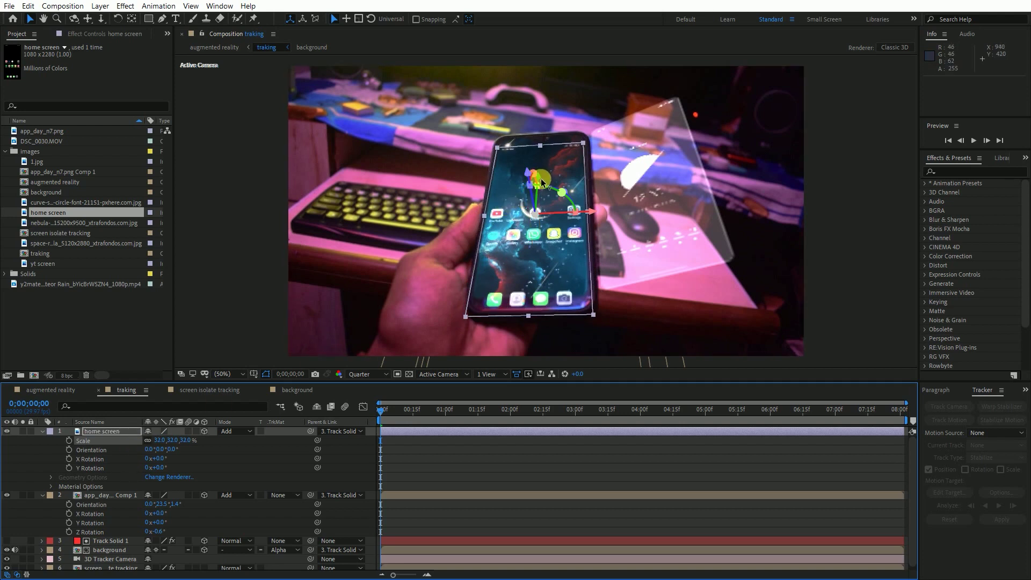
drag(541, 179, 542, 166)
click(497, 427)
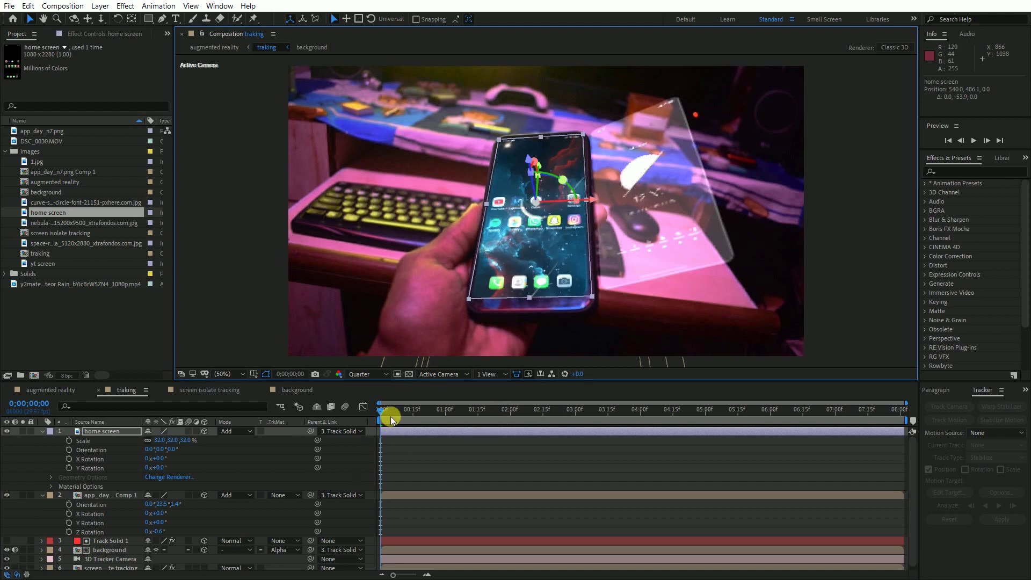
drag(529, 157, 526, 150)
click(50, 433)
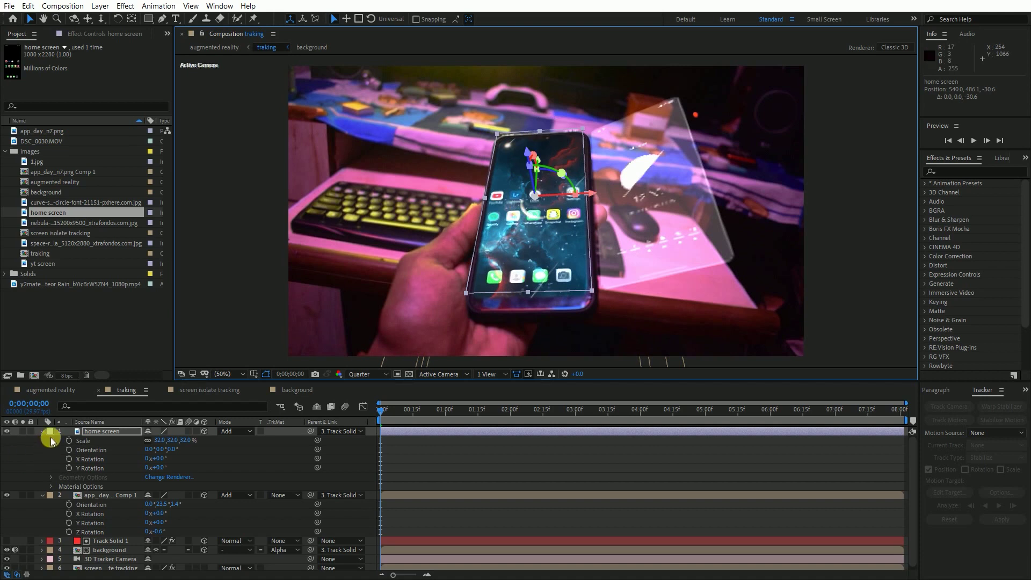
Duplicate the home screen layer and offset the lower copy by 15.4 along Z to -15.2, with 36% opacity.
click(105, 432)
key(ctrl+d)
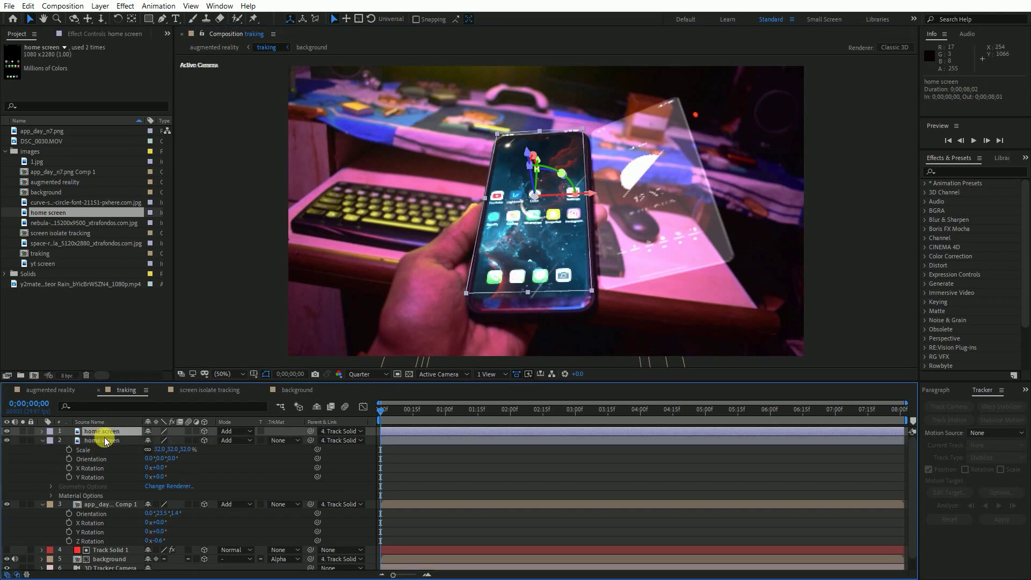
click(105, 441)
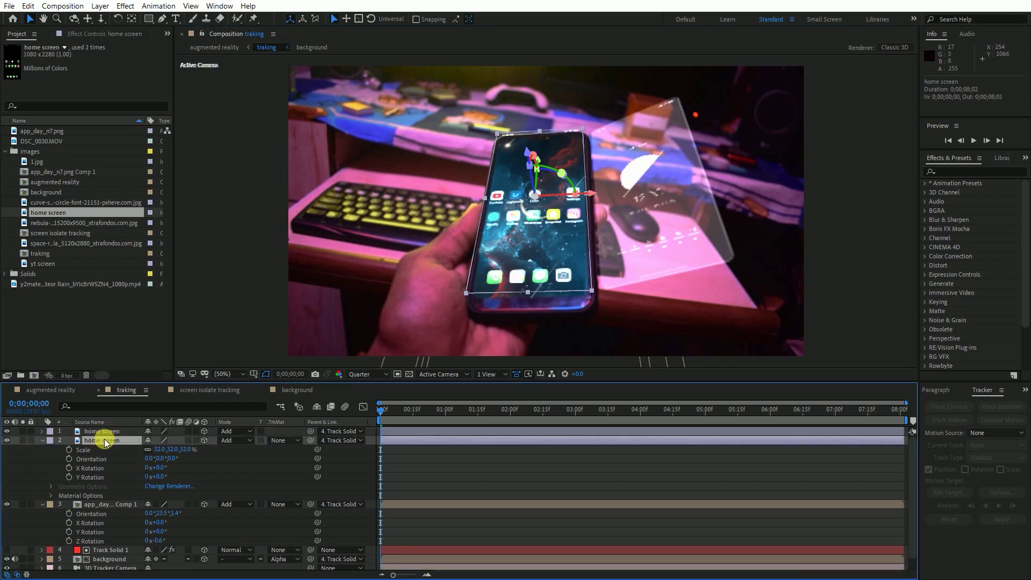
drag(529, 157, 527, 157)
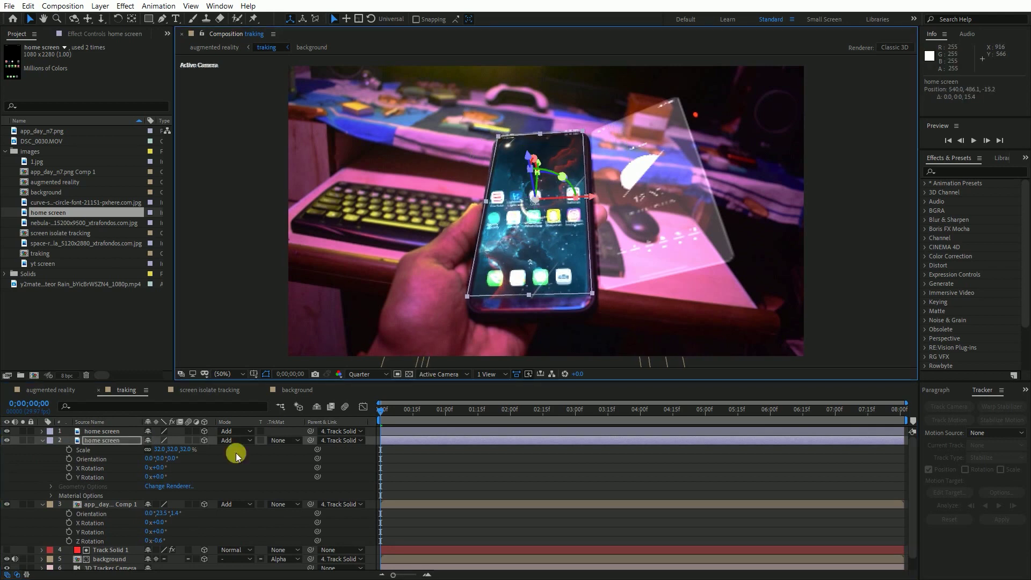
click(114, 440)
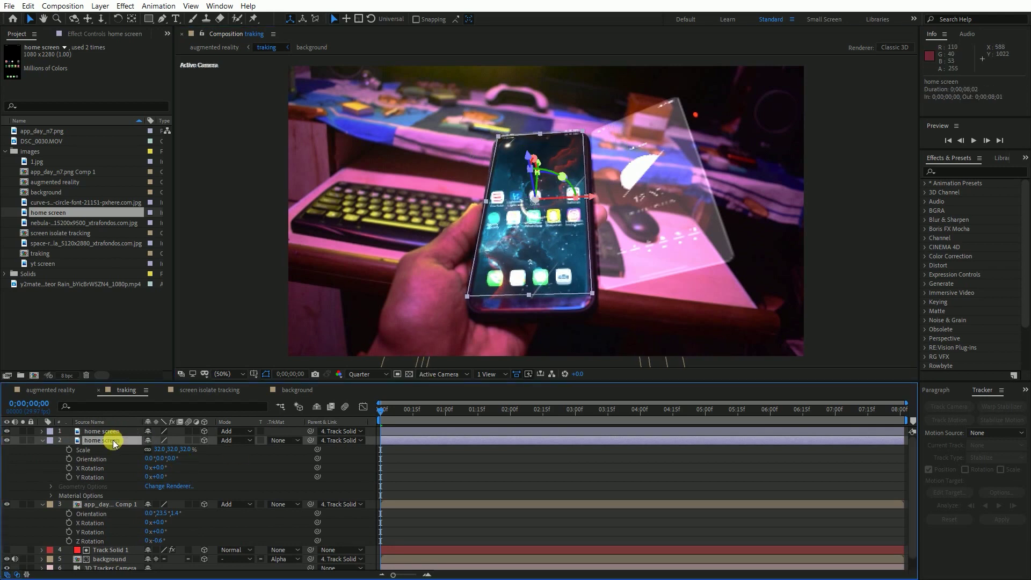
key(t)
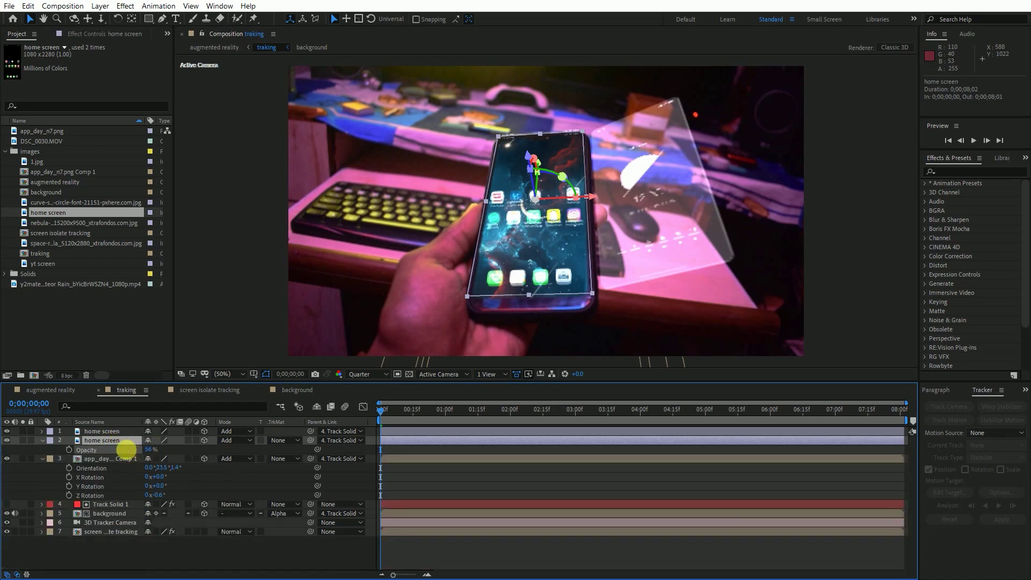
Add the yt screen image as the top layer of the traking composition with the Add blending mode.
drag(40, 264, 101, 428)
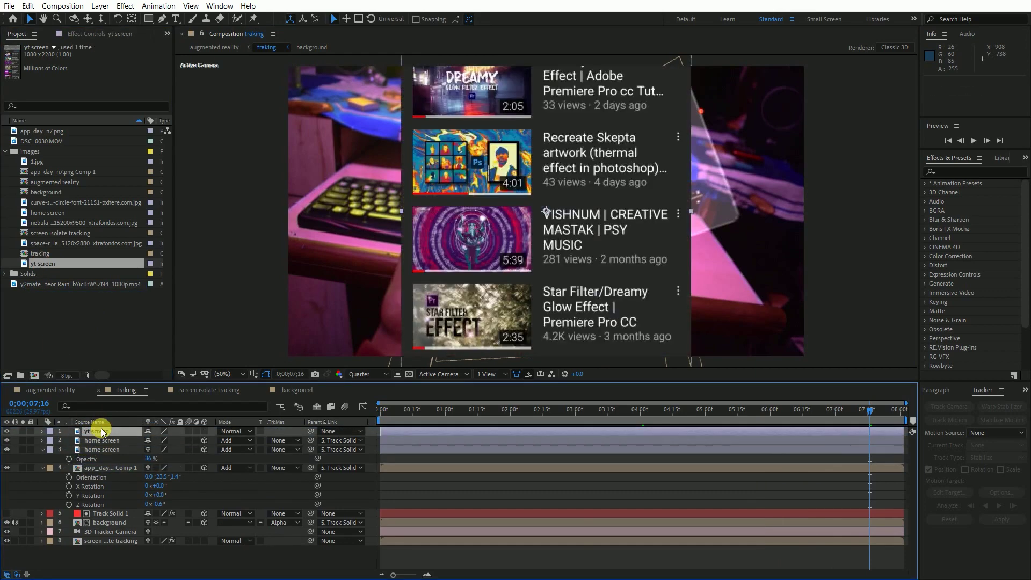
click(234, 431)
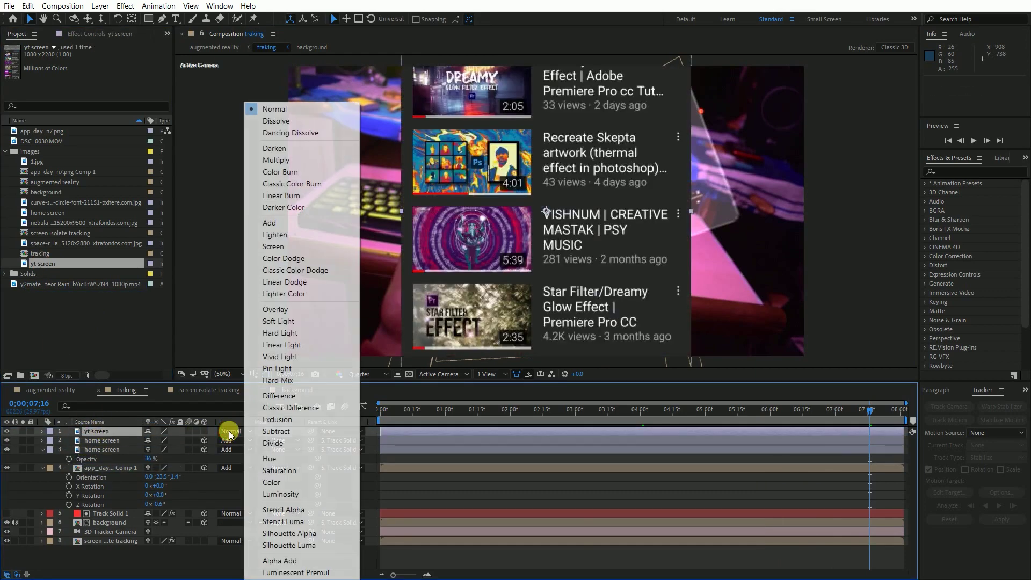
click(279, 225)
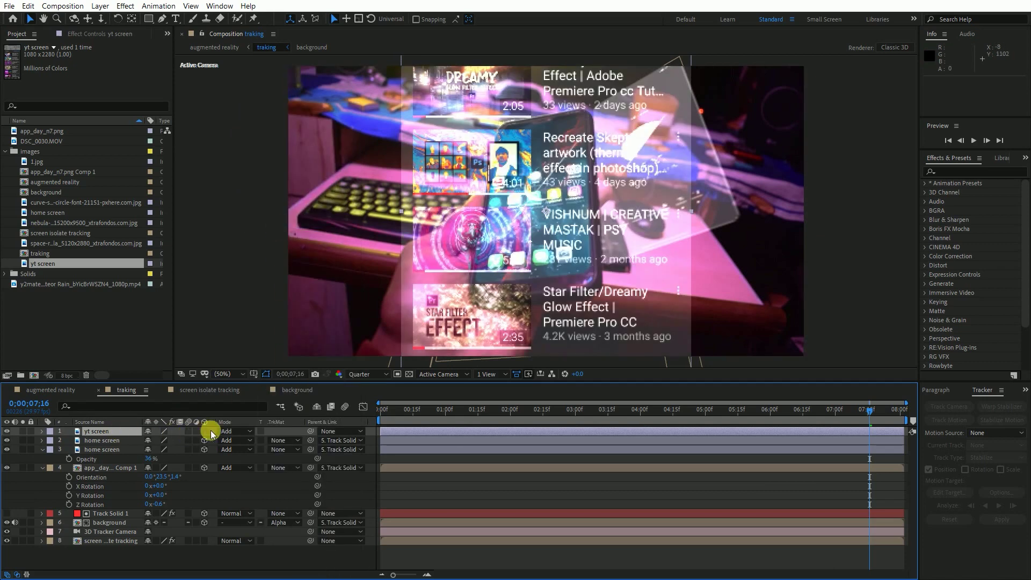
Make the yt screen layer 3D, parent it to Track Solid 1, and scale it to 30%.
click(205, 431)
drag(314, 433, 105, 514)
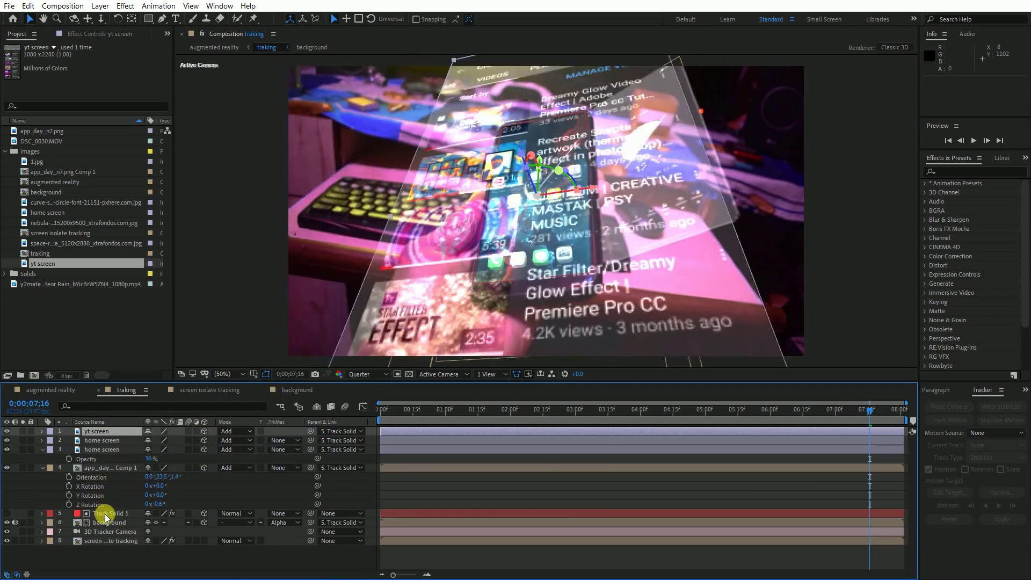
key(s)
drag(151, 442, 129, 446)
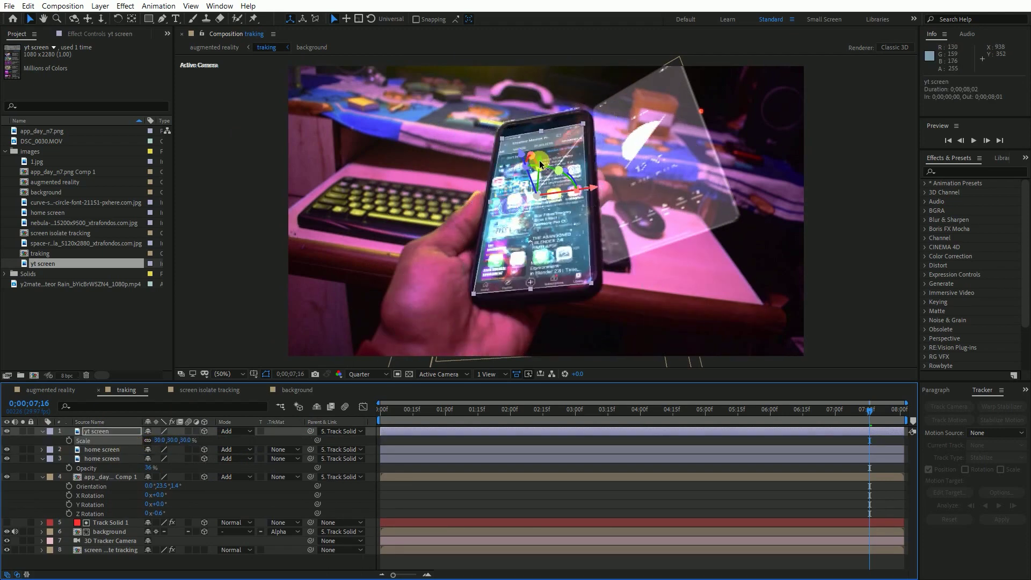
Move the yt screen layer beside the phone to position 169.4, 487.8, 0.0 and preview its motion.
drag(540, 161, 541, 148)
drag(159, 440, 156, 436)
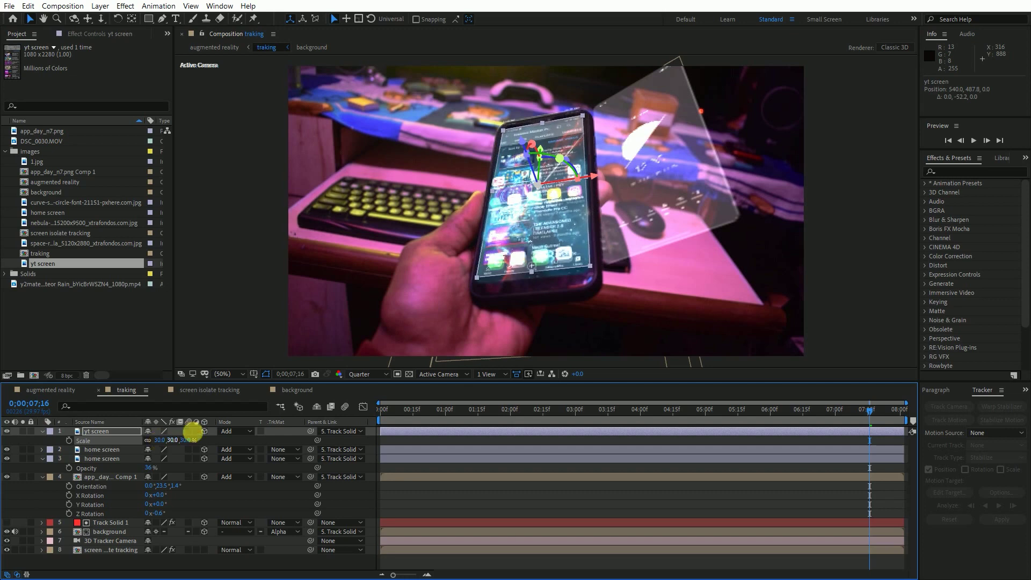
drag(575, 177, 496, 199)
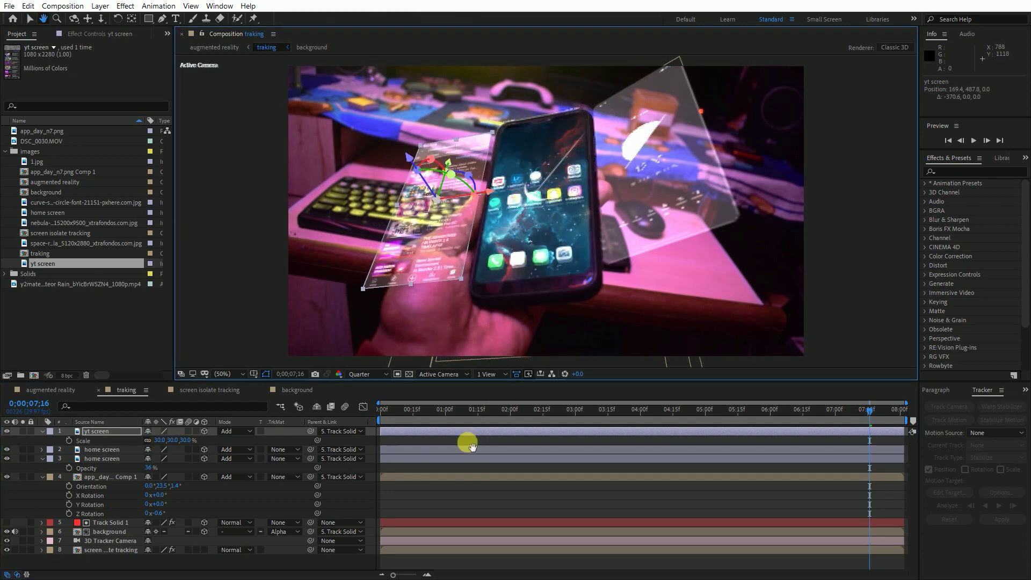
key(space)
key(space)
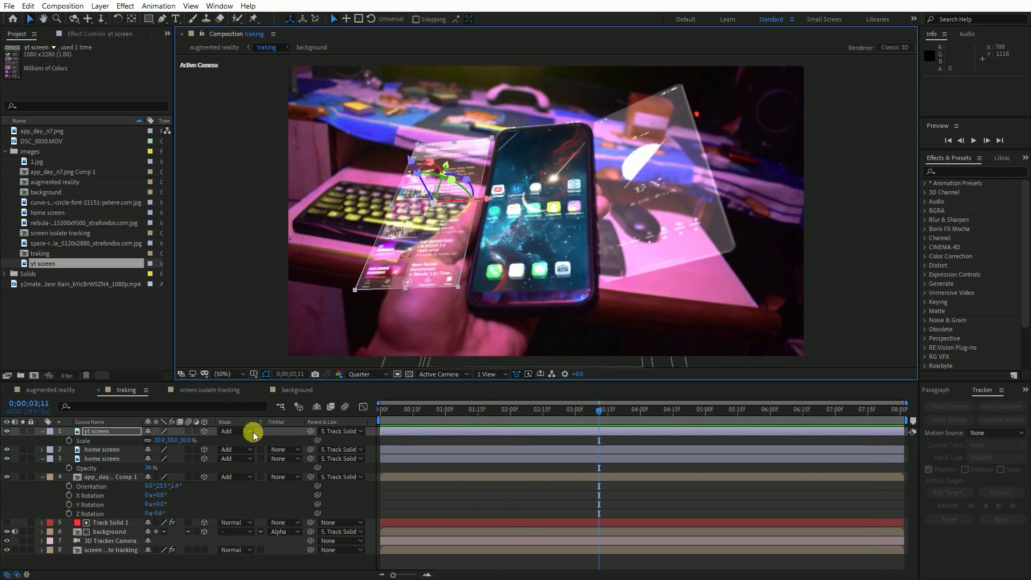
Shift the yt screen layer's anchor point 155.2 along X toward the phone with the Pan Behind tool.
click(112, 434)
click(162, 19)
click(131, 19)
drag(484, 199, 626, 195)
click(386, 415)
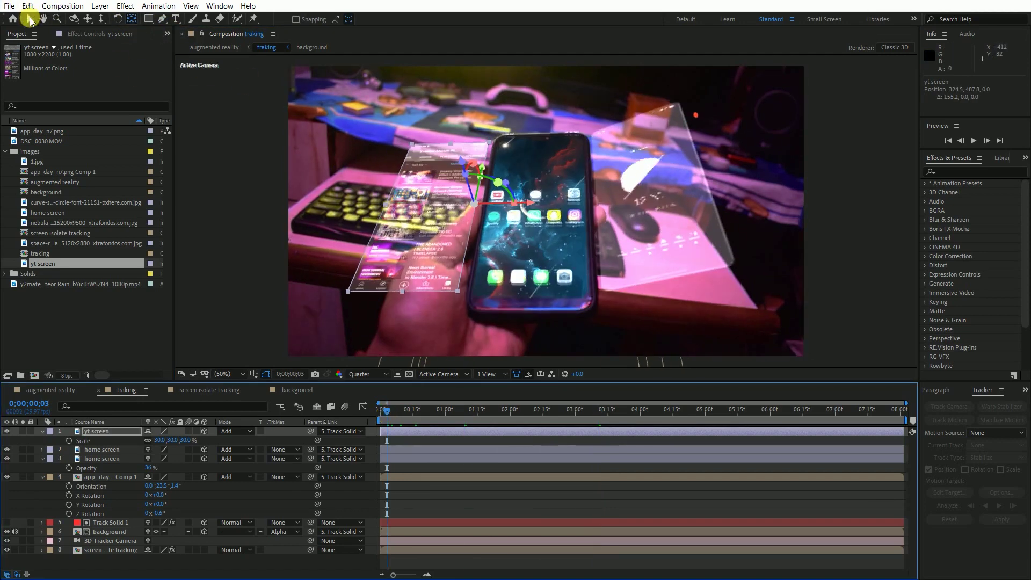
Rotate the yt screen layer to a Y orientation of 330°, turn it further about Y, and preview the animation.
click(30, 19)
drag(498, 180, 511, 196)
drag(386, 412, 326, 412)
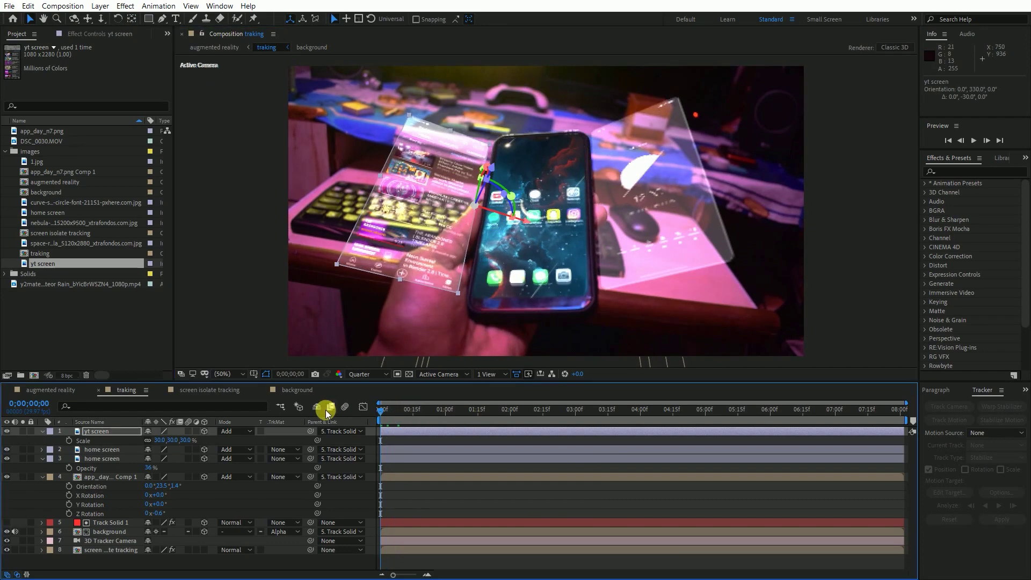
key(space)
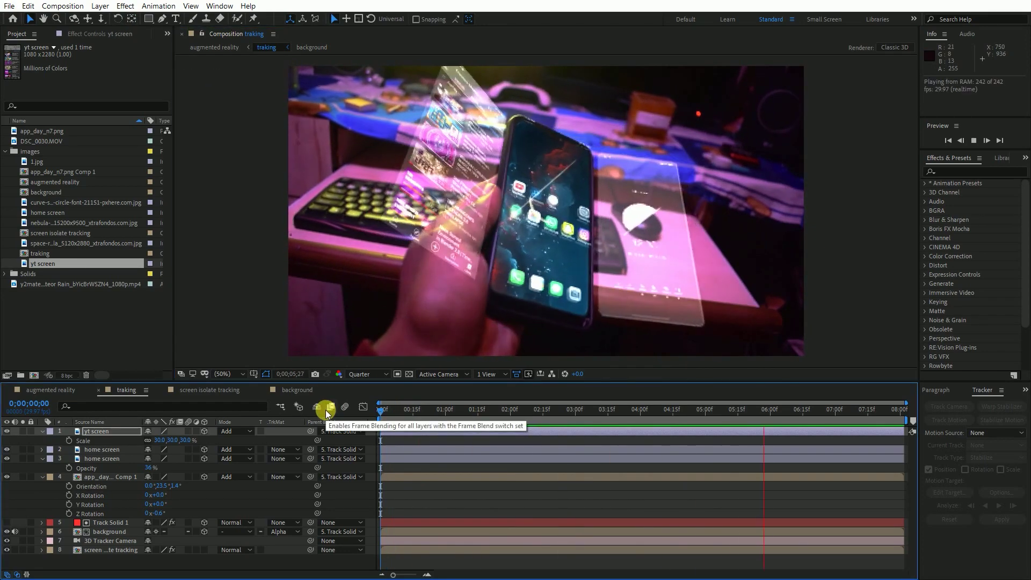
key(space)
drag(509, 191, 520, 203)
key(space)
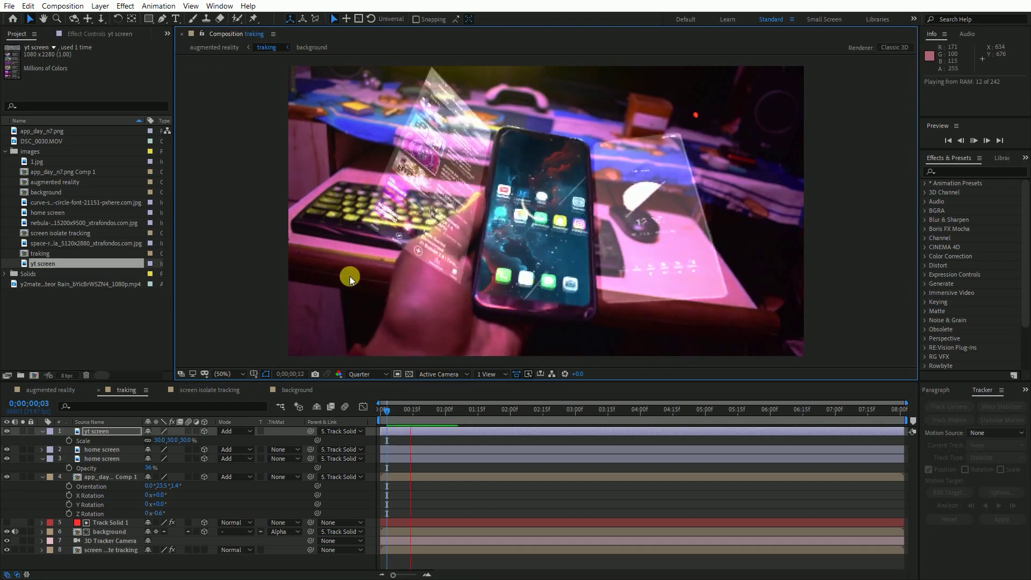
key(space)
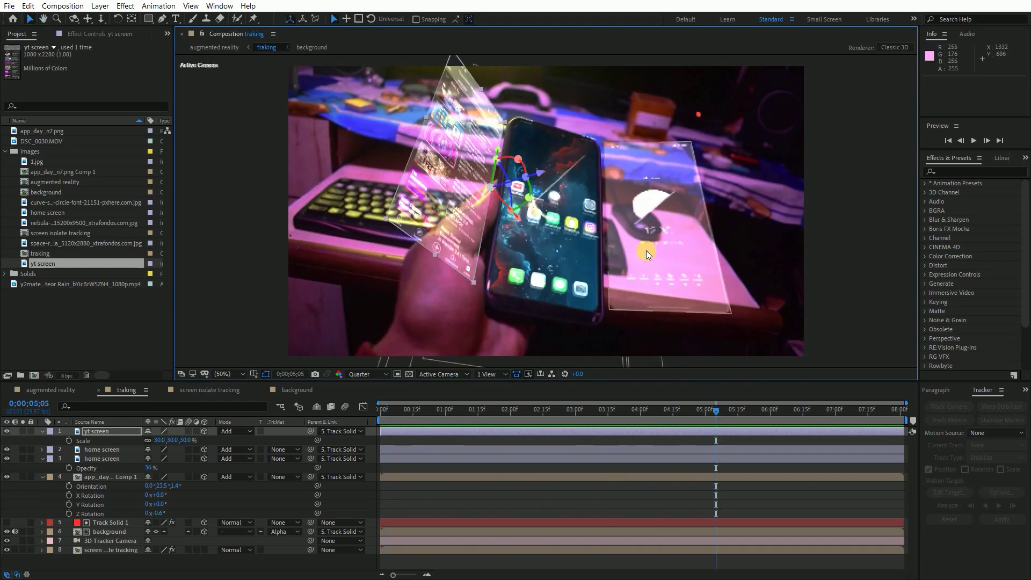
Pre-compose the yt screen and both home screen layers as Pre-comp 1, moving all attributes into the new composition.
click(104, 461)
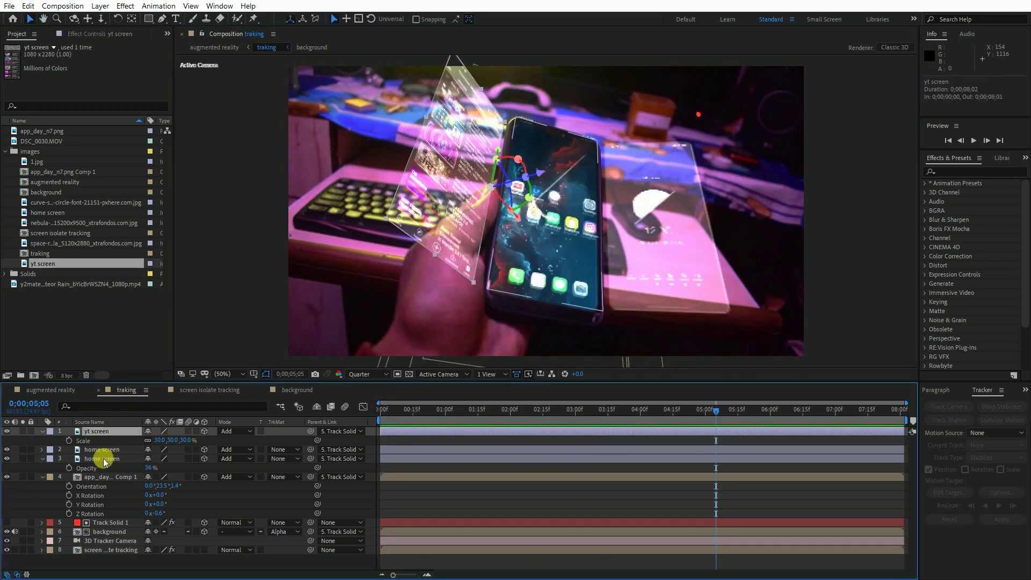
shift+click(102, 461)
right_click(102, 461)
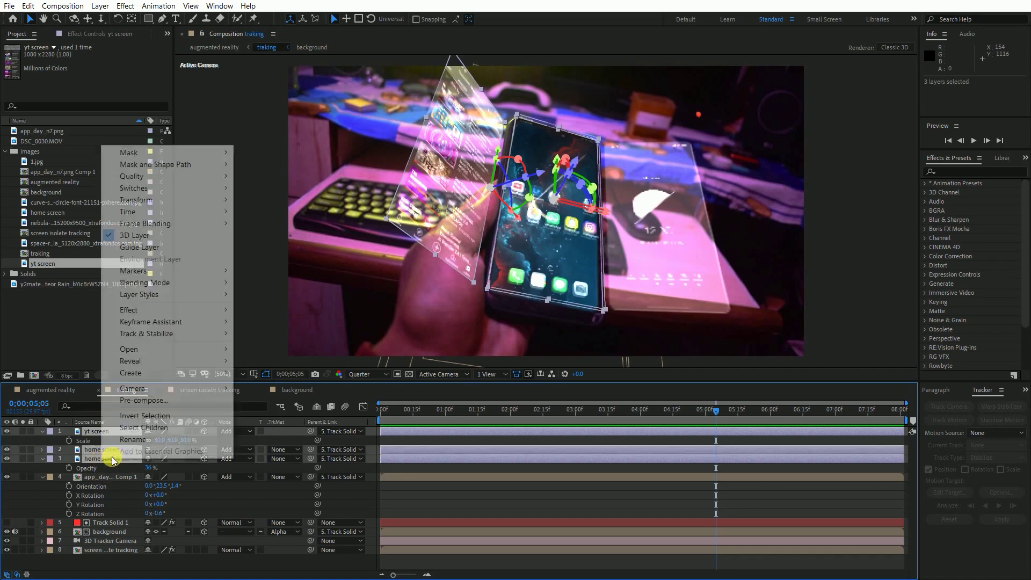
click(141, 400)
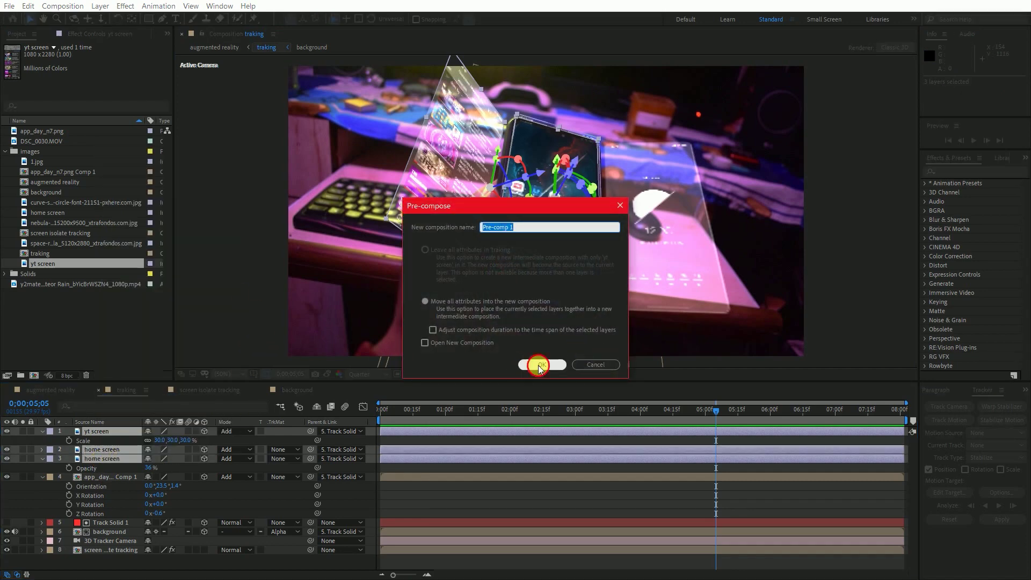
click(539, 366)
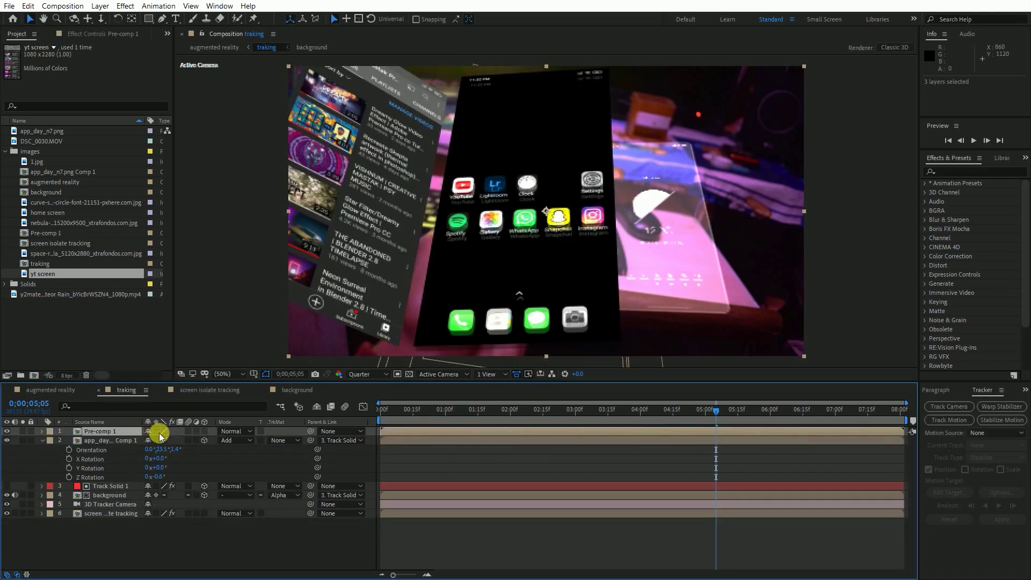
Collapse transformations on Pre-comp 1 and the app_day_n7.png Comp 1 layer, and preview the composite.
click(156, 431)
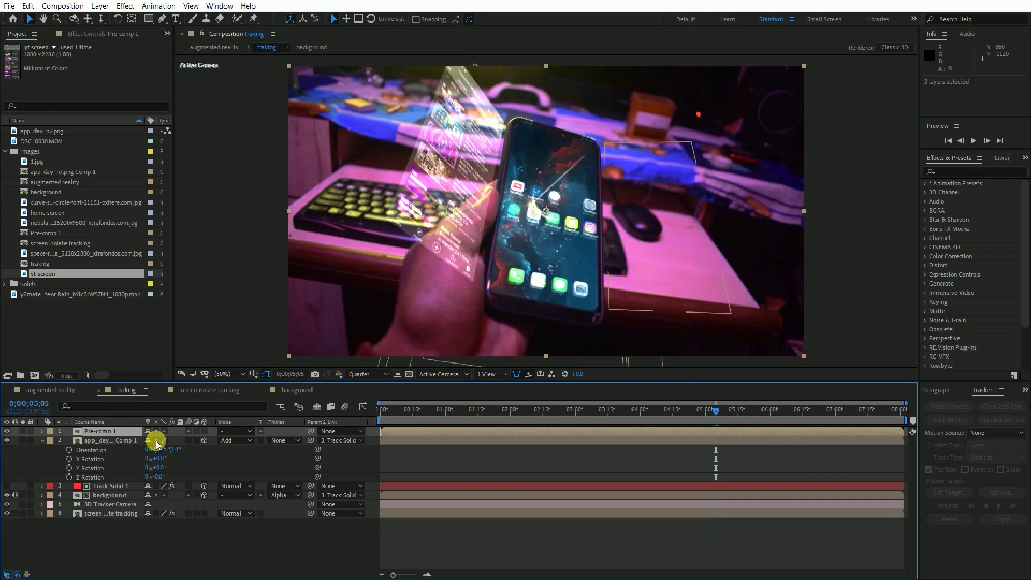
click(156, 442)
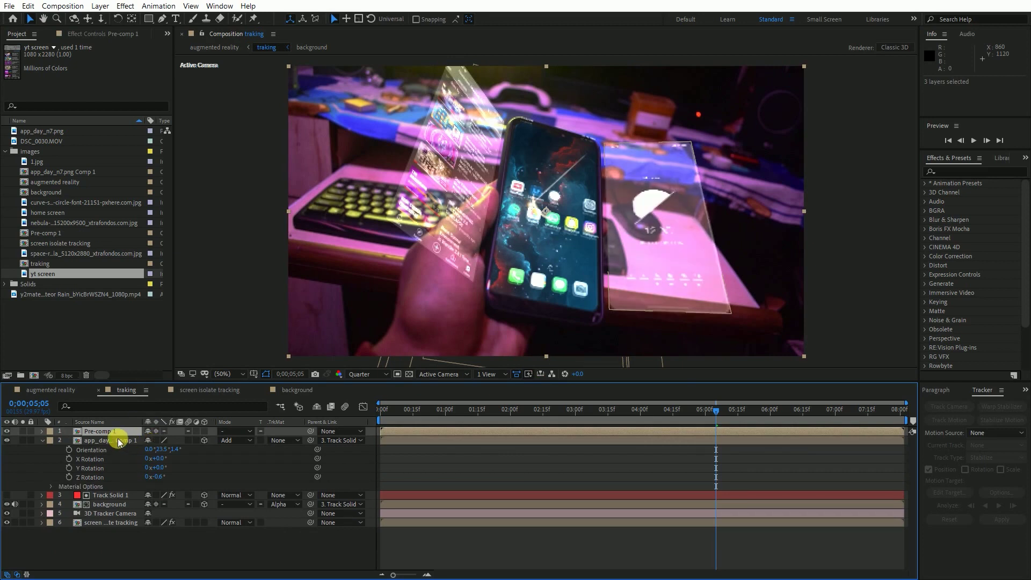
key(ctrl+z)
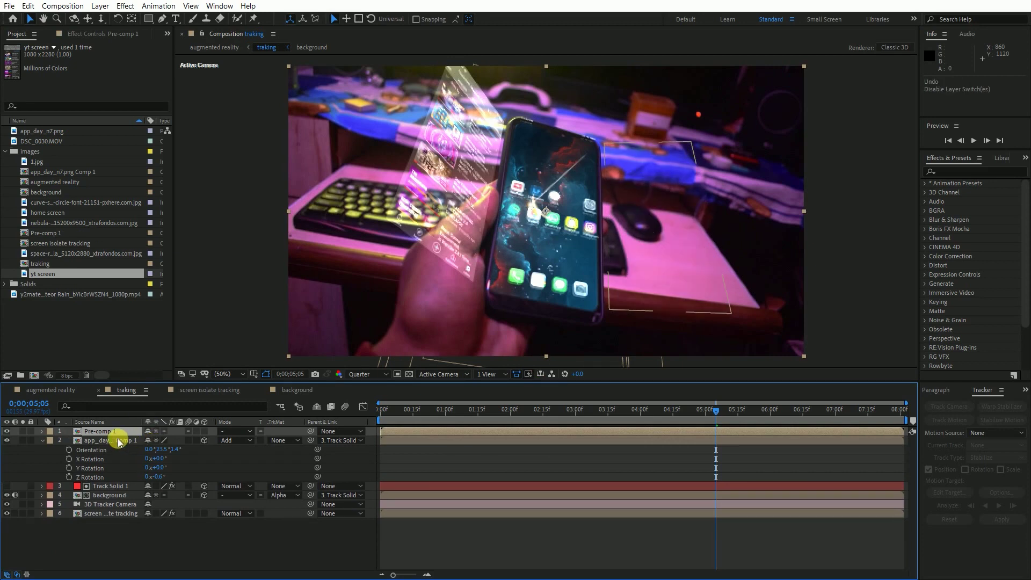
key(ctrl+shift+z)
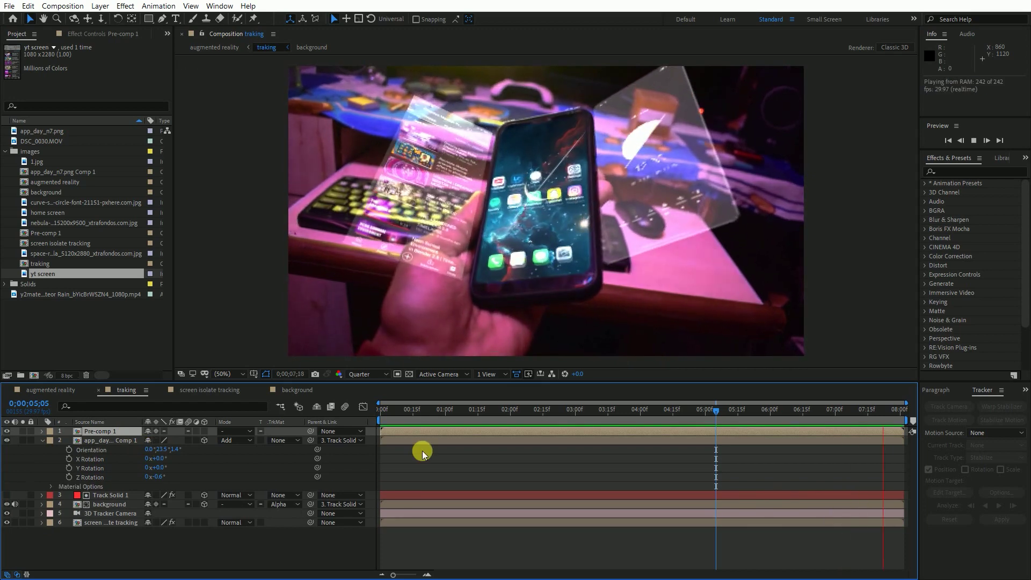
key(space)
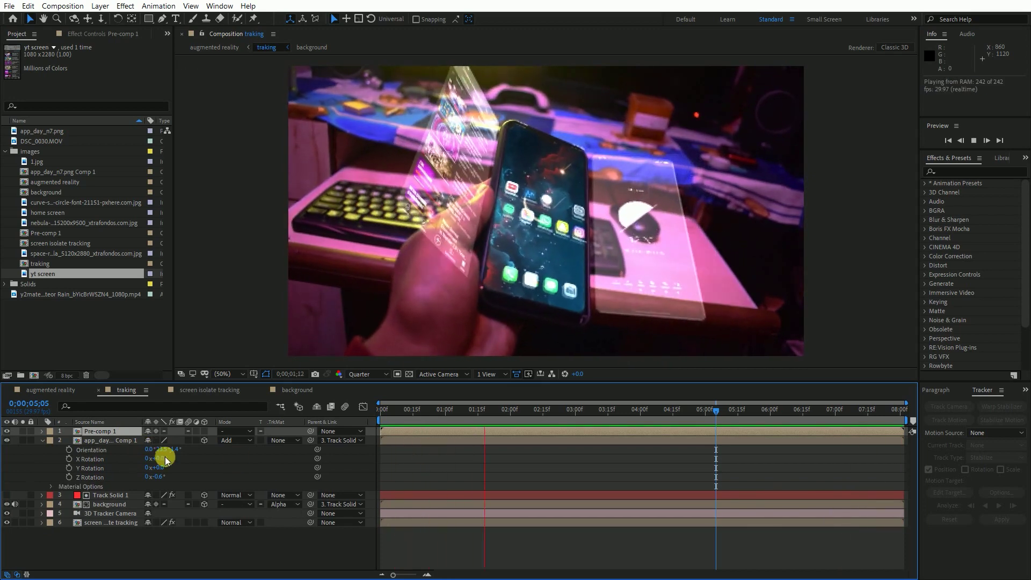